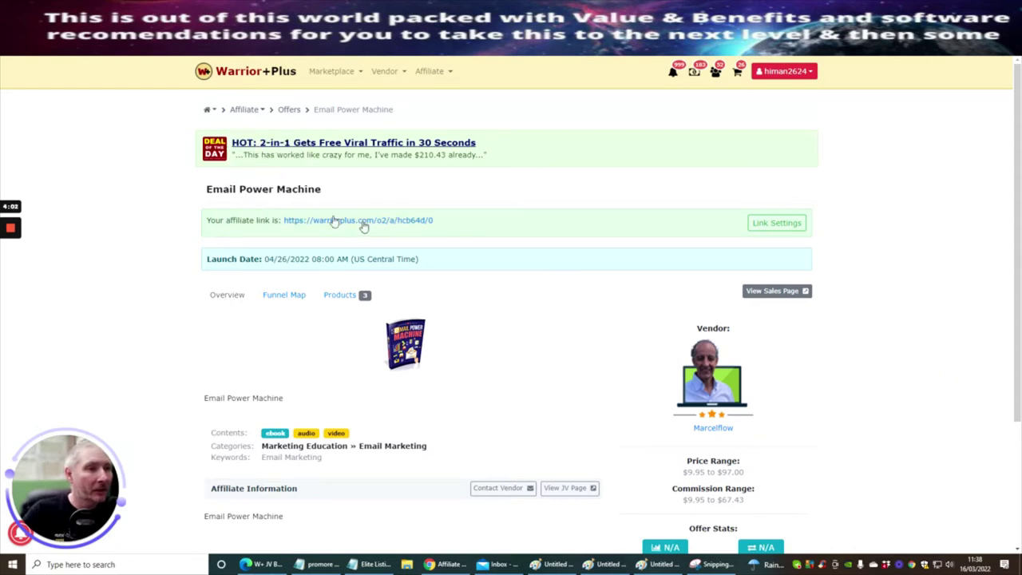
Copy the Email Power Machine affiliate link from its link settings.
click(770, 223)
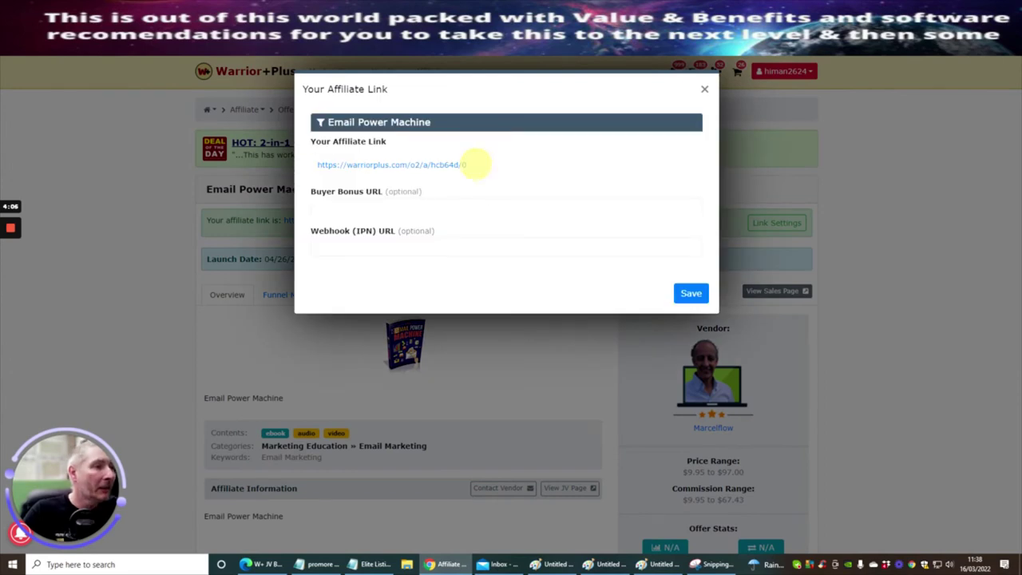
drag(483, 165, 311, 169)
right_click(357, 165)
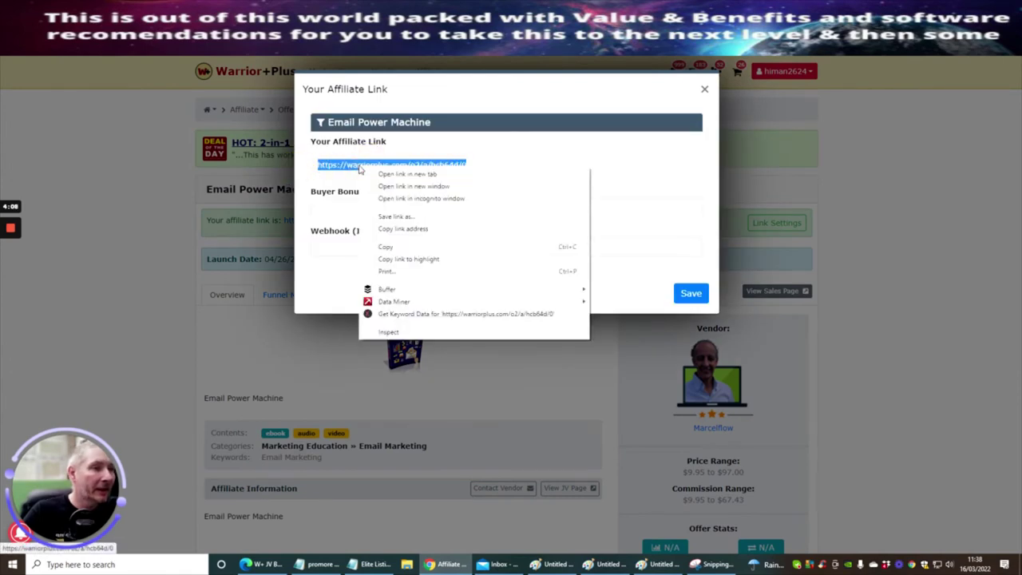
click(384, 247)
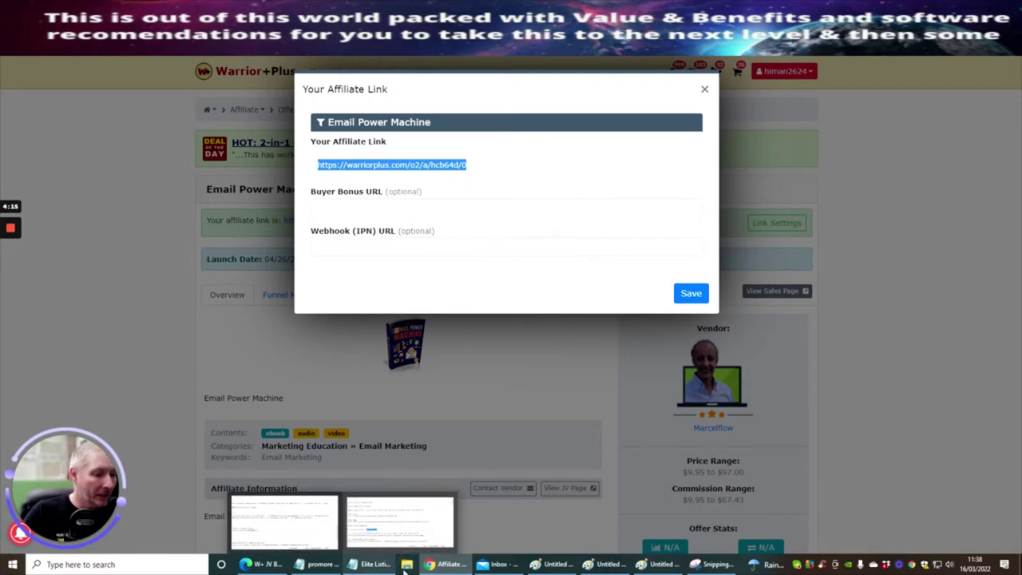
Create a new text document named "email power machine" in the Documents folder.
click(400, 519)
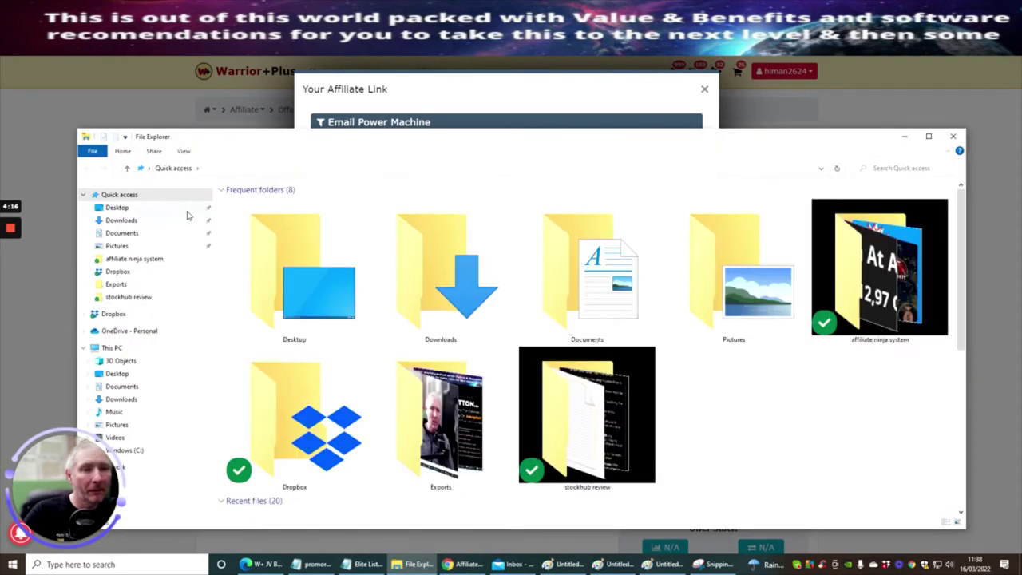
click(119, 234)
right_click(681, 301)
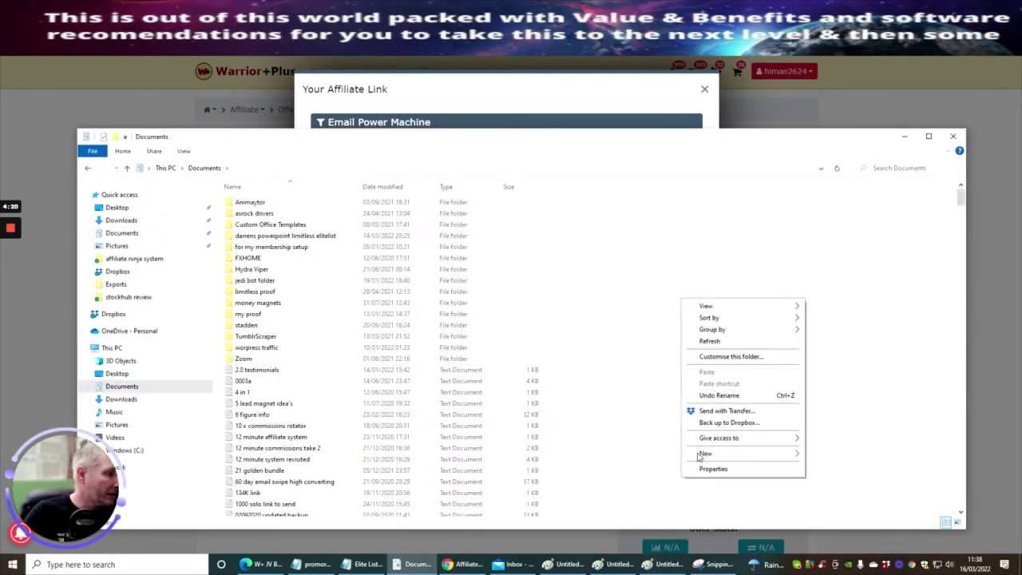
mouse_move(699, 455)
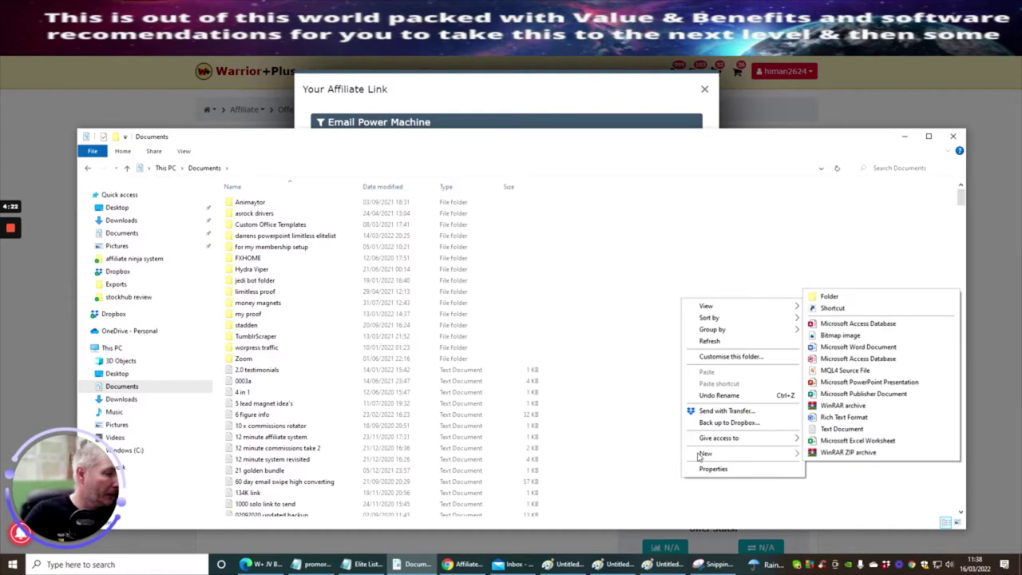
click(830, 429)
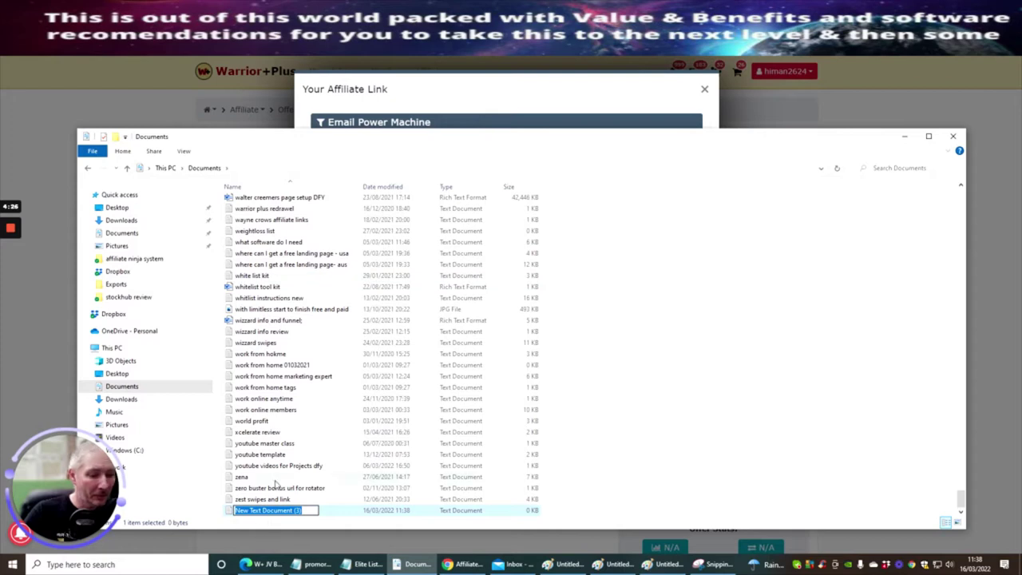
text(e)
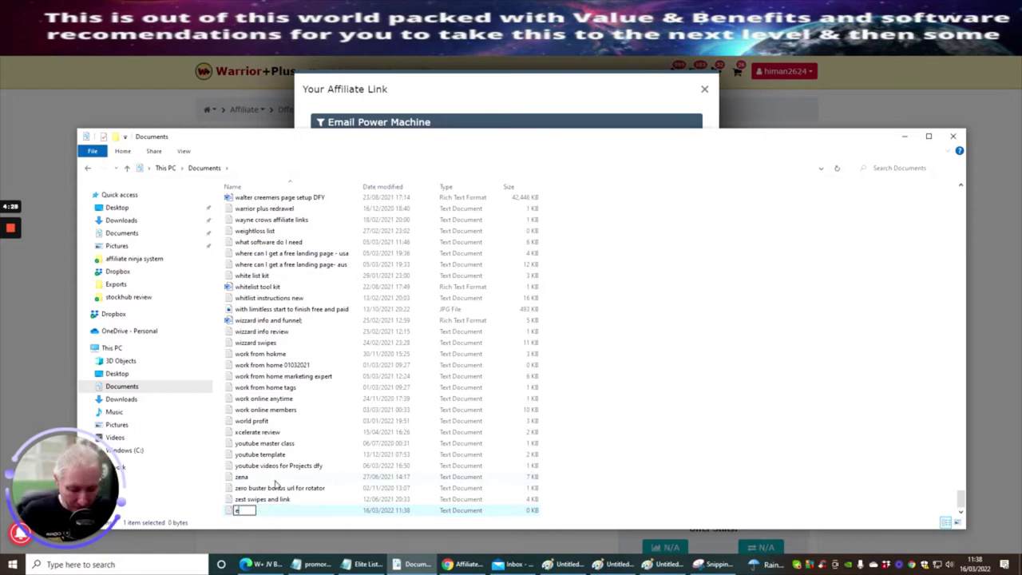
text(mail power)
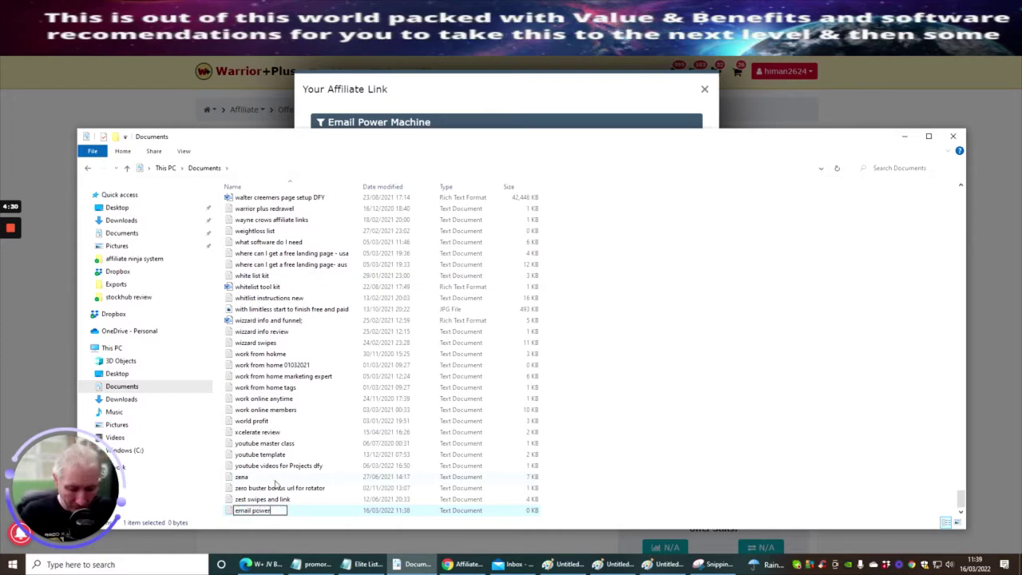
text( machine)
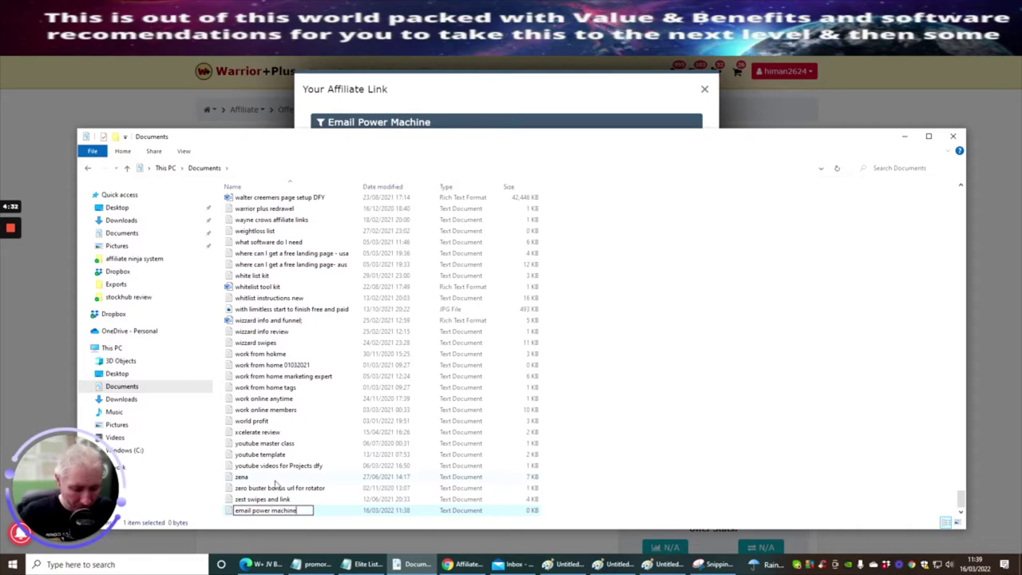
click(695, 440)
Paste the copied affiliate link into the "email power machine" text document and save it.
double_click(247, 510)
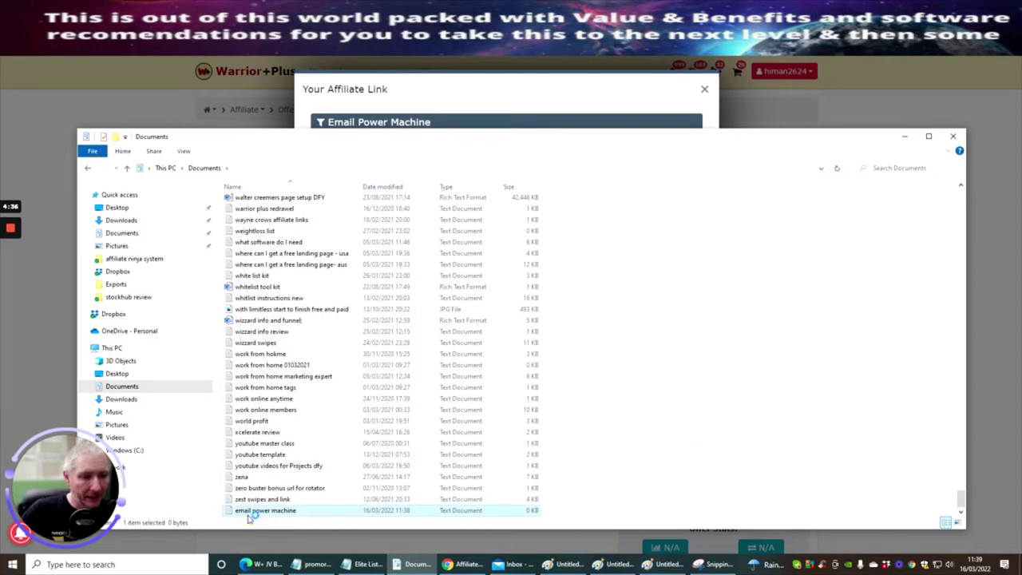
right_click(357, 134)
click(379, 179)
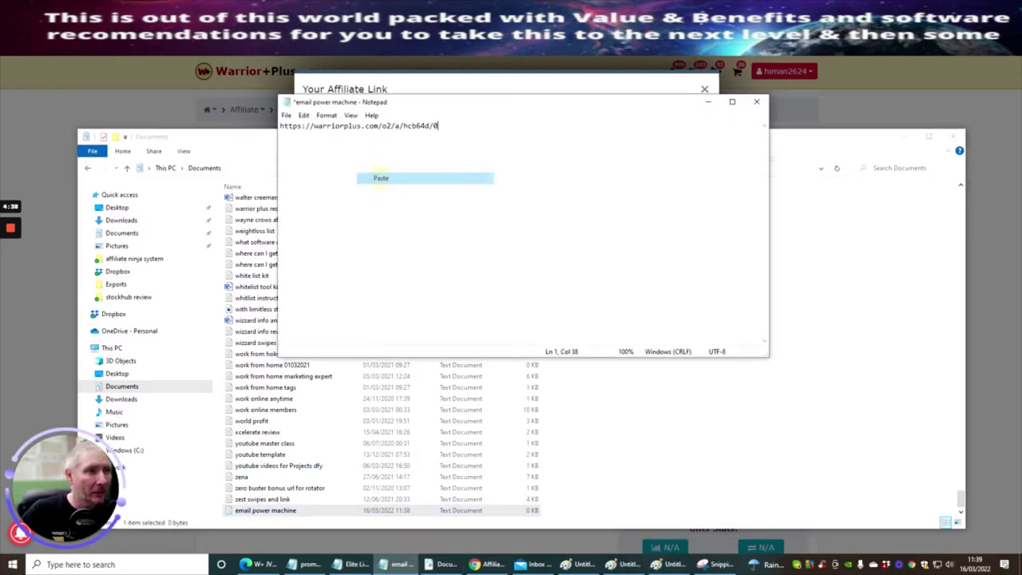
click(285, 115)
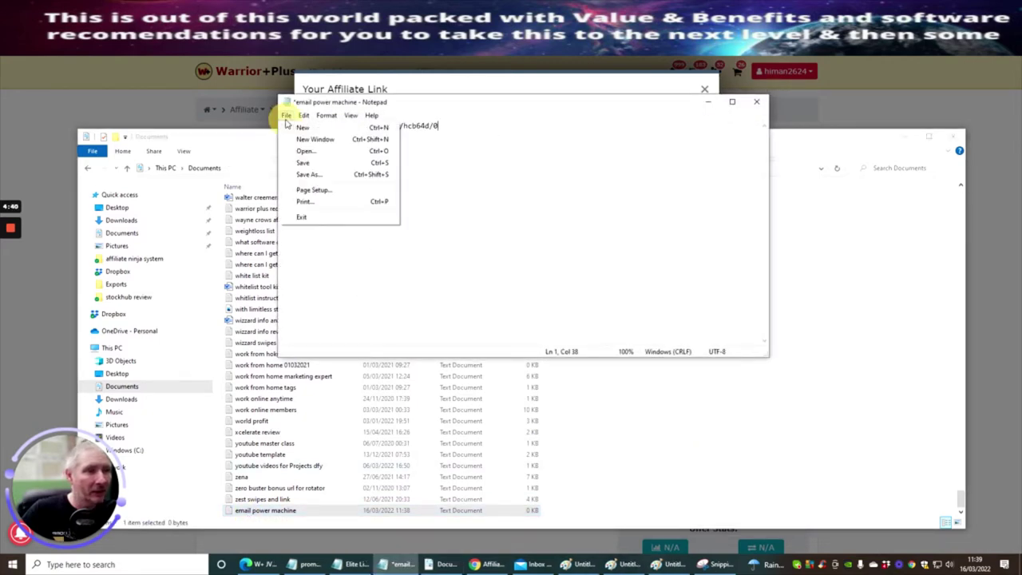
click(292, 162)
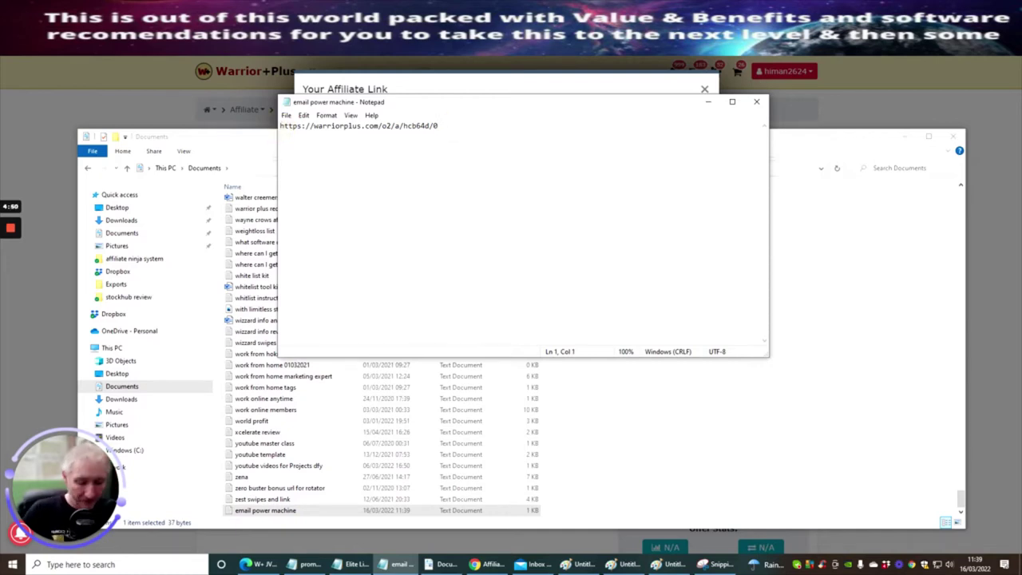
Add the heading "affiliate link" on a line above the URL and save the note.
key(Return)
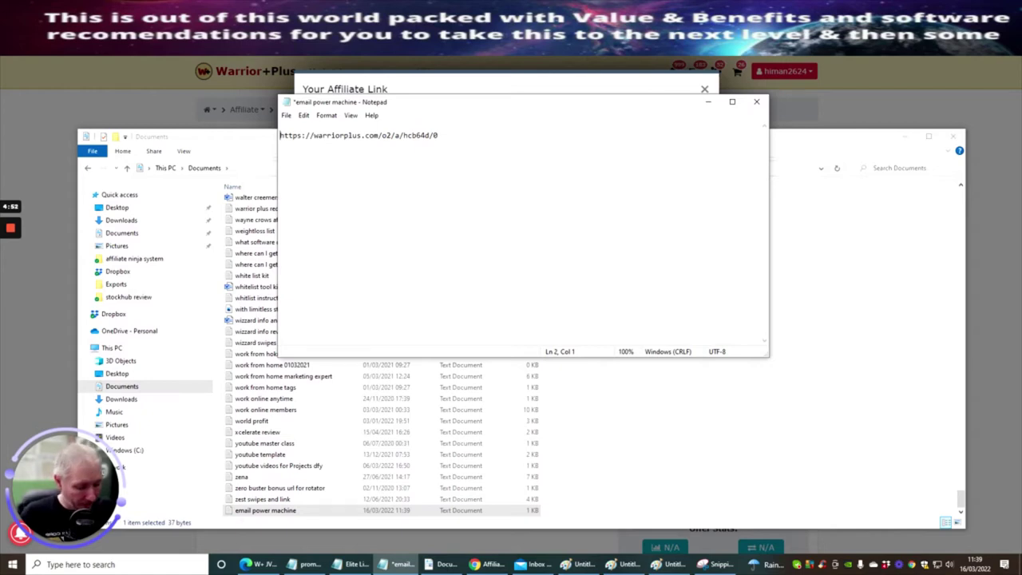
key(Return)
text(affili)
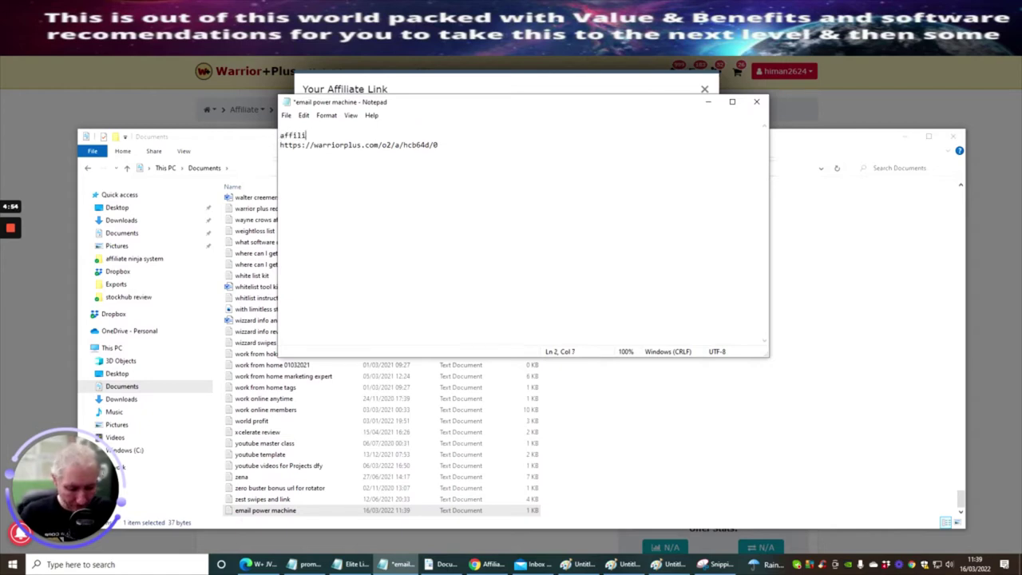
text(ate link)
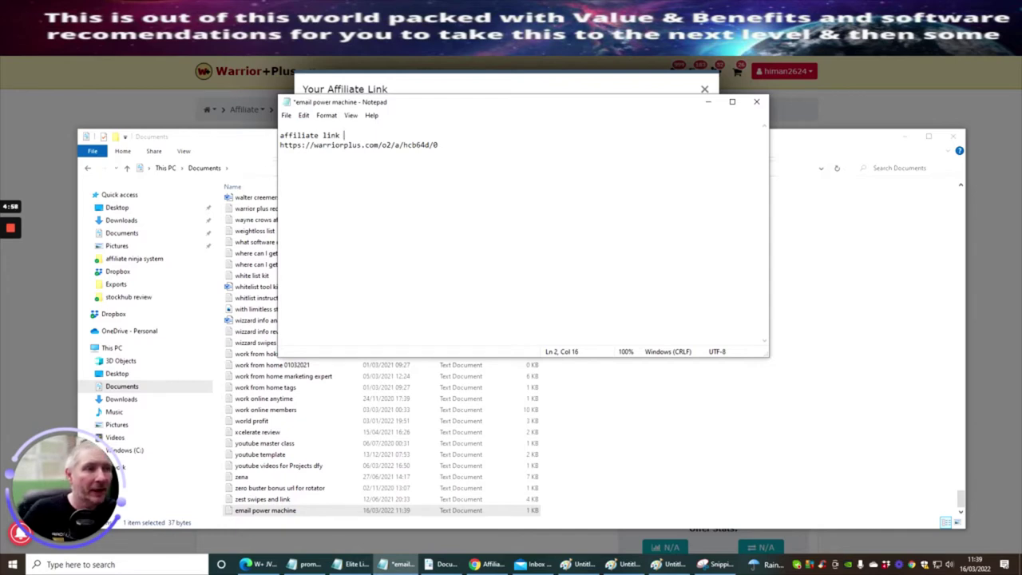
click(285, 115)
click(302, 162)
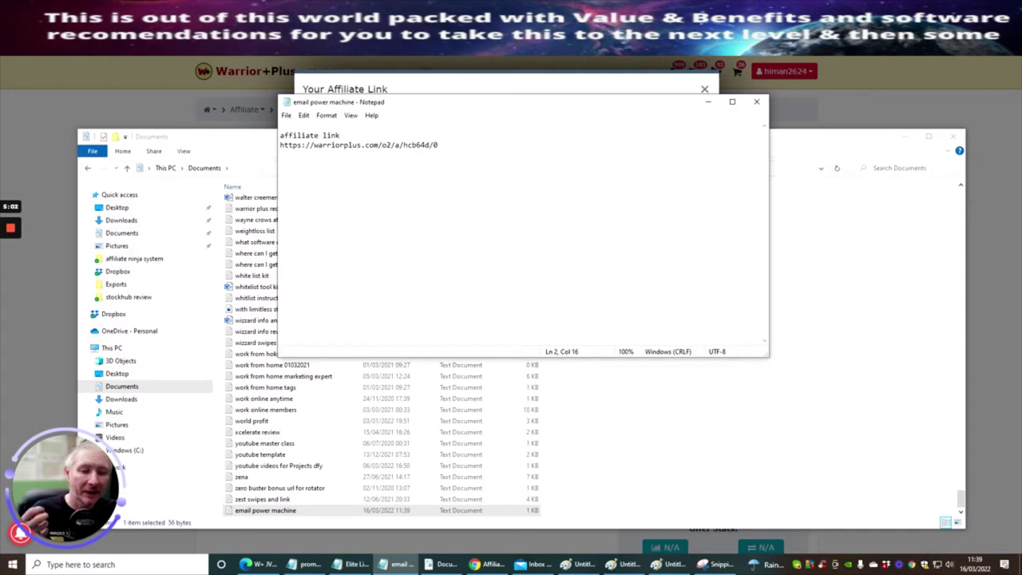
Minimize the note and the Documents window, and close the Email Power Machine affiliate link dialog.
click(708, 102)
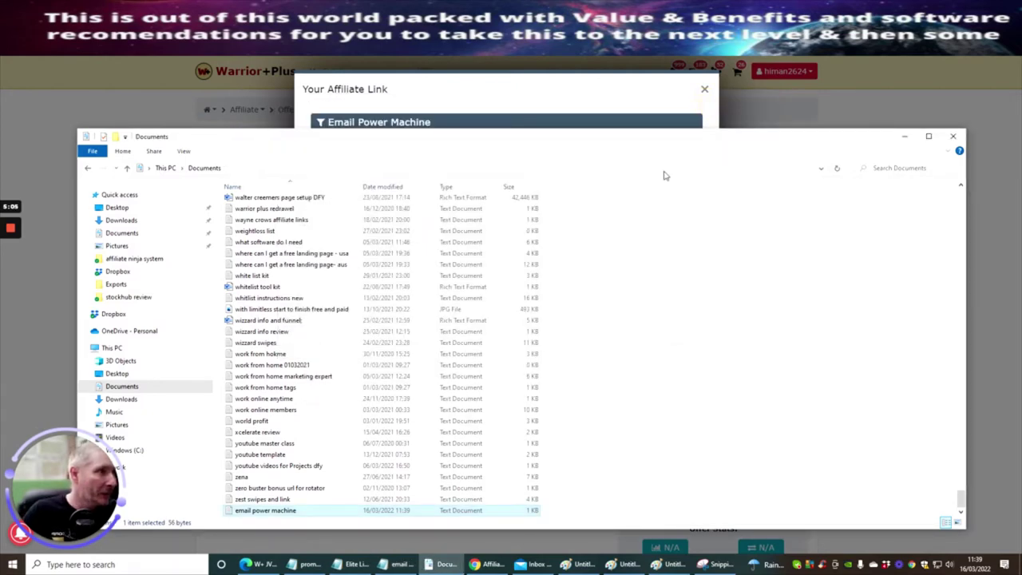
click(903, 137)
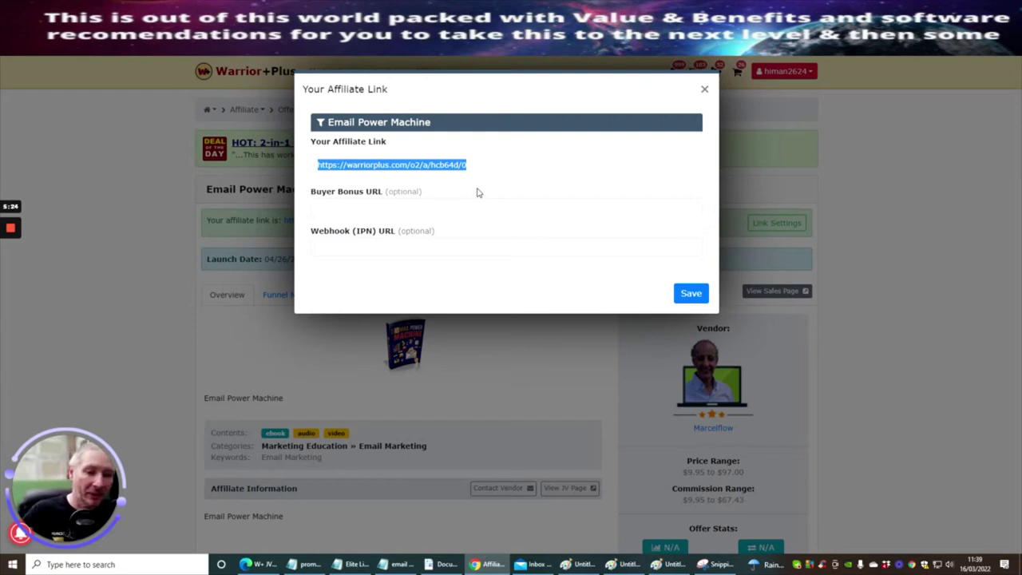
click(710, 91)
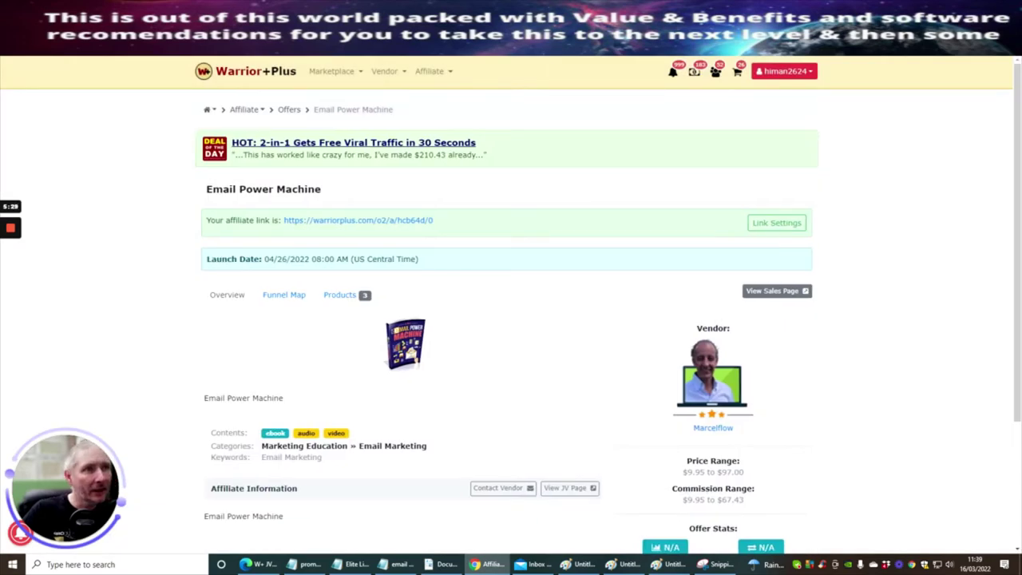
Switch to the Builderall dashboard and enter the Cheetah Website Builder.
key(ctrl+Tab)
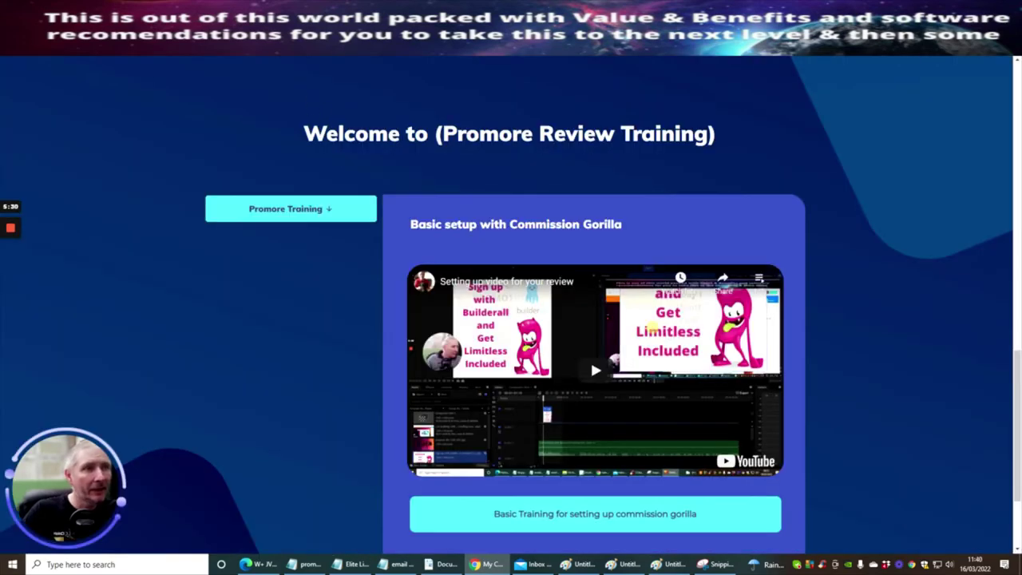
key(ctrl+Tab)
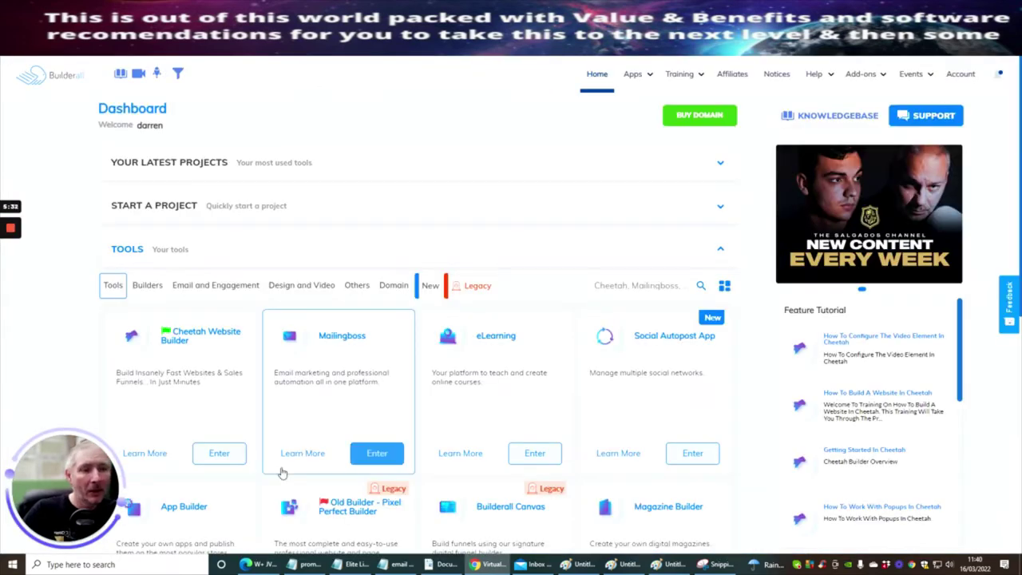
click(219, 454)
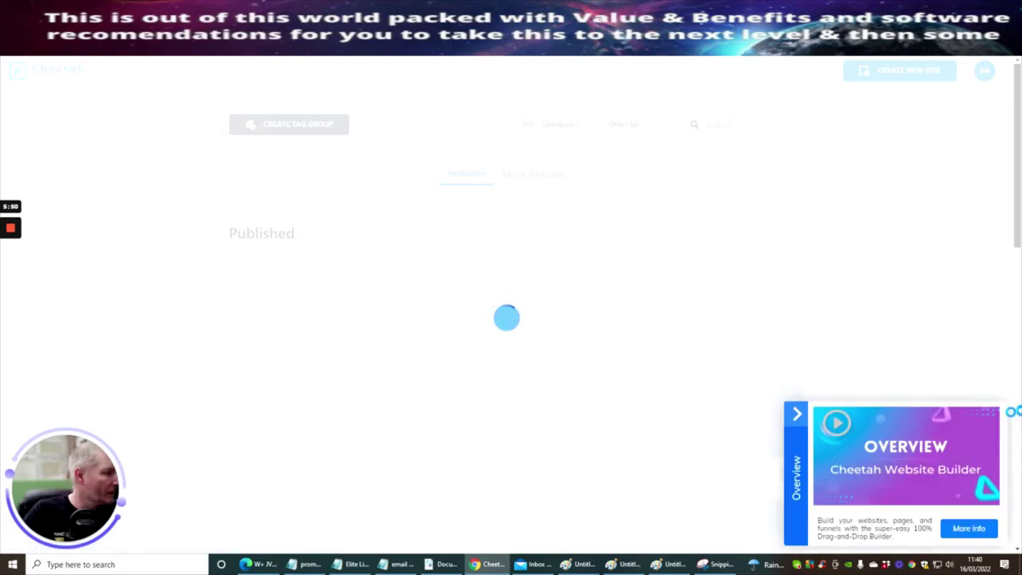
Create a new Cheetah site from the Blank Template among the professional templates.
scroll(519, 220, down, 5)
click(705, 244)
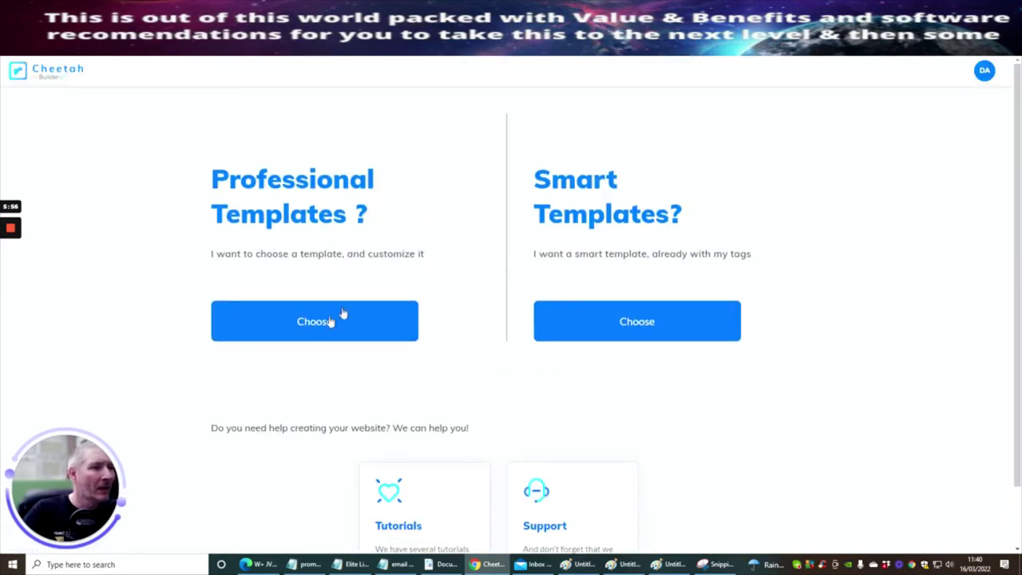
click(311, 324)
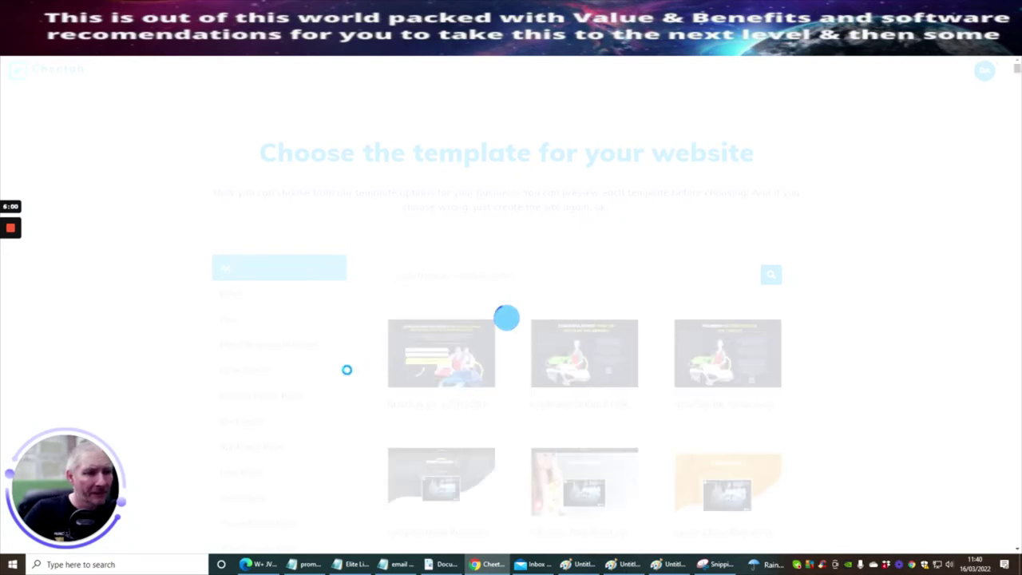
click(230, 294)
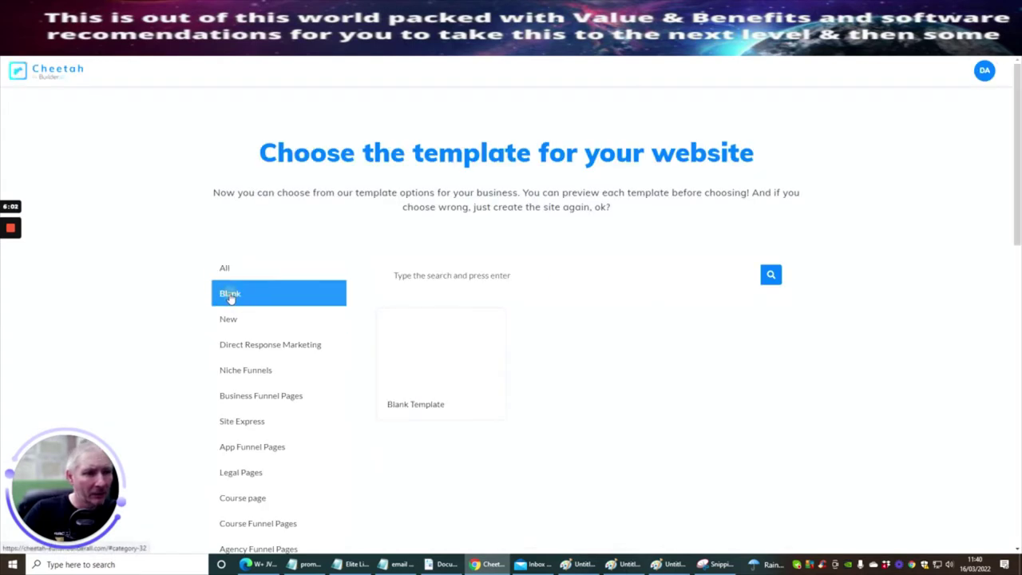
mouse_move(433, 368)
click(435, 388)
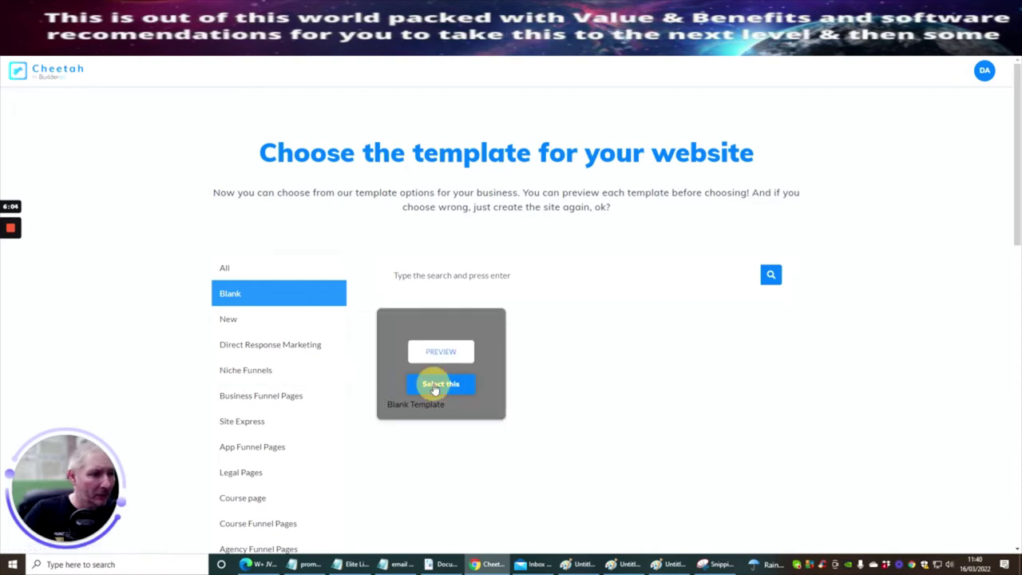
click(604, 345)
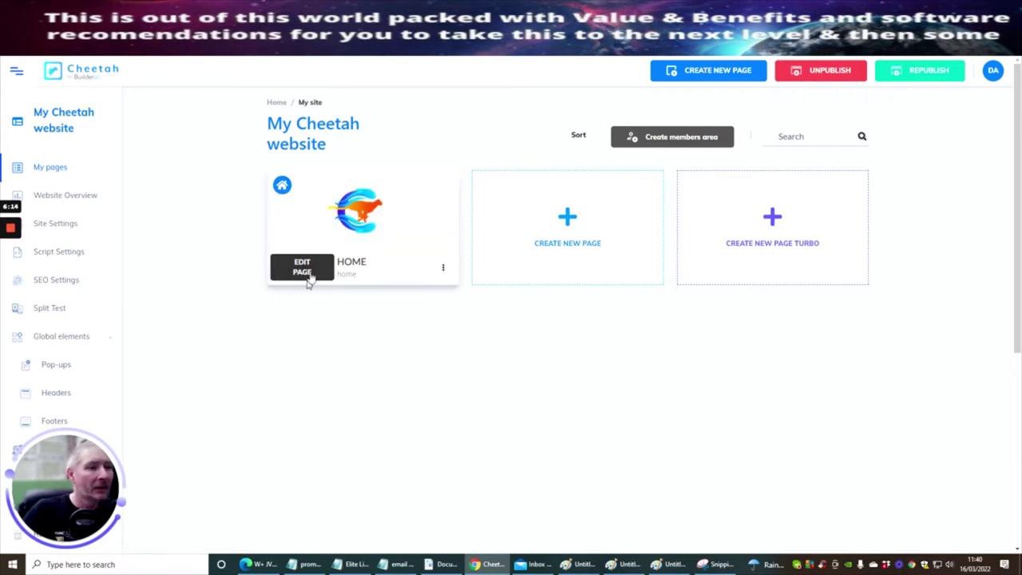
Open the Home page's general settings and enter "Assirted campaigns" as its description.
click(443, 268)
click(424, 298)
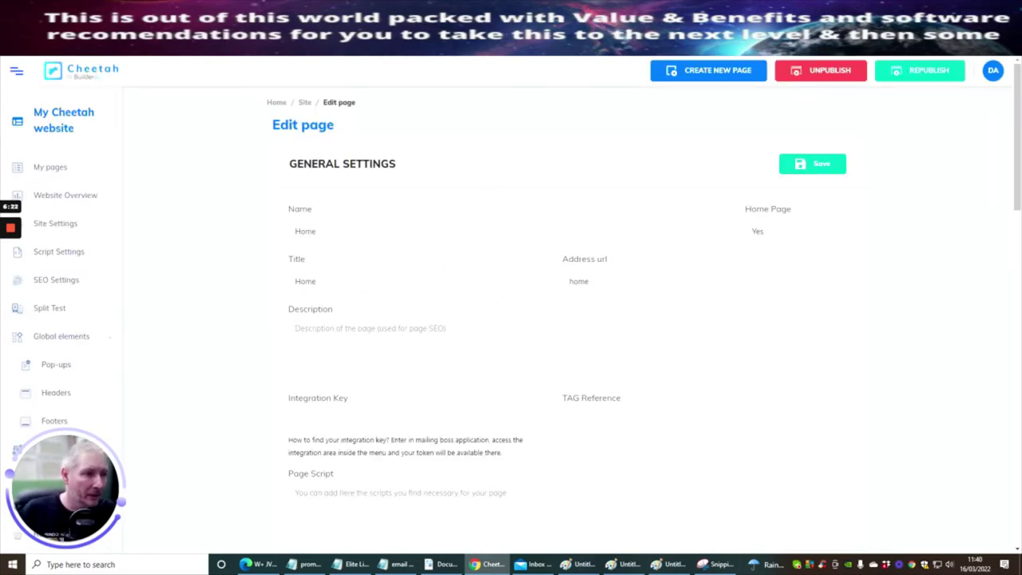
click(353, 327)
text(Assirted campaigns)
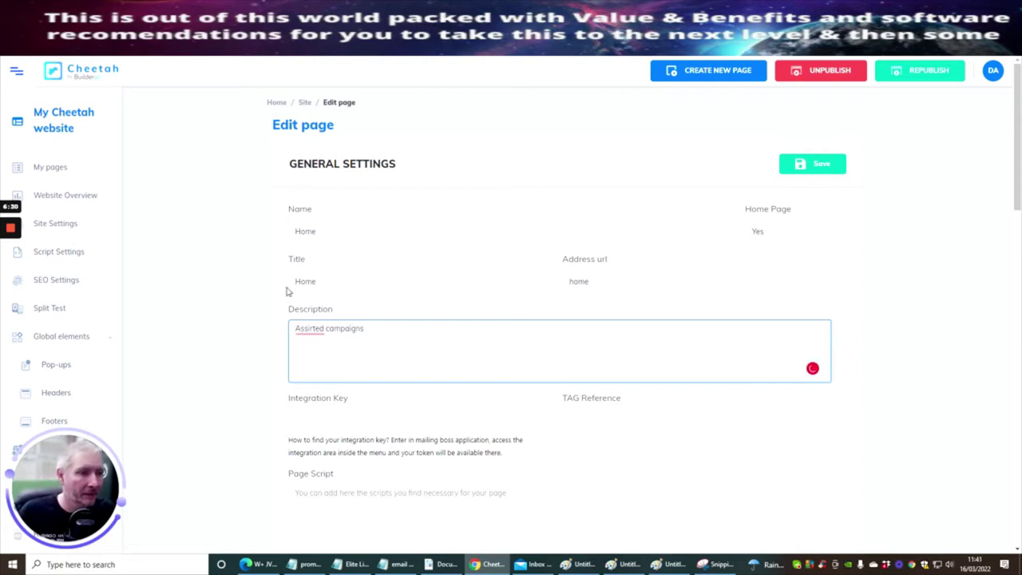
Replace the page title with "beta campaigns".
click(331, 278)
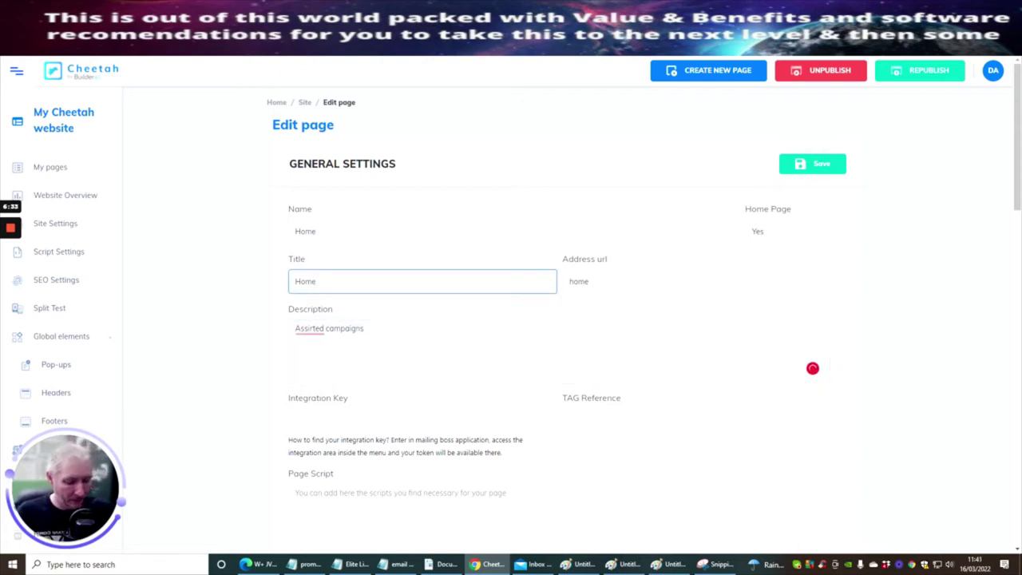
key(BackSpace)
key(BackSpace)
key(BackSpace)
key(BackSpace)
text(beta campaigns)
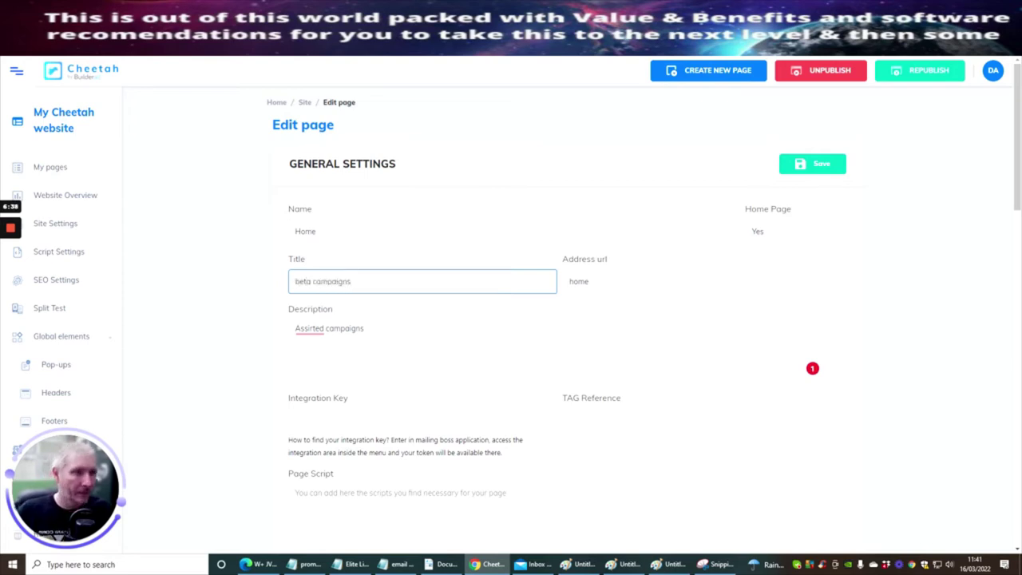
Replace the page's address URL with "beta-campaign-demo-test".
click(586, 281)
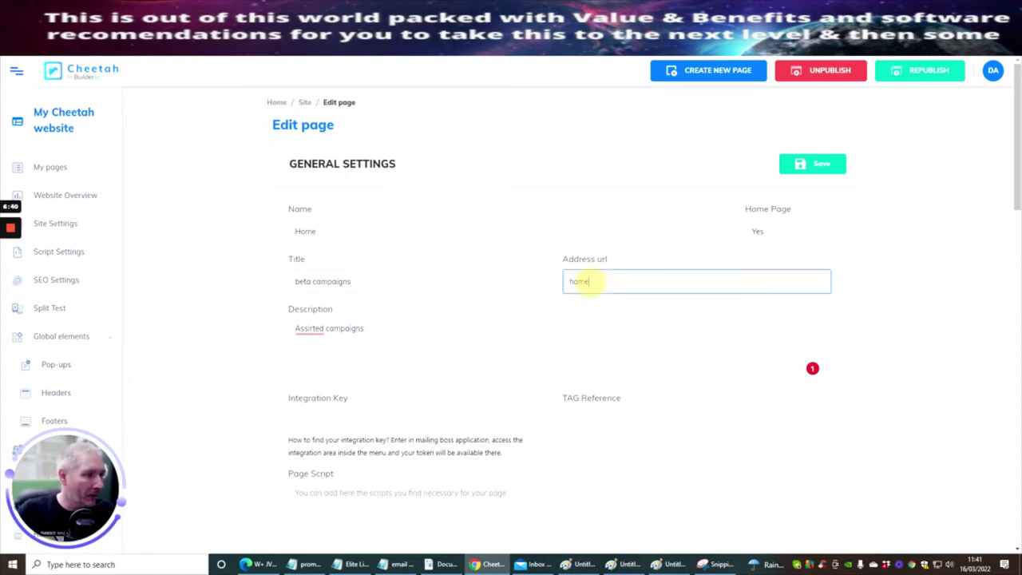
key(BackSpace)
key(BackSpace)
key(BackSpace)
key(BackSpace)
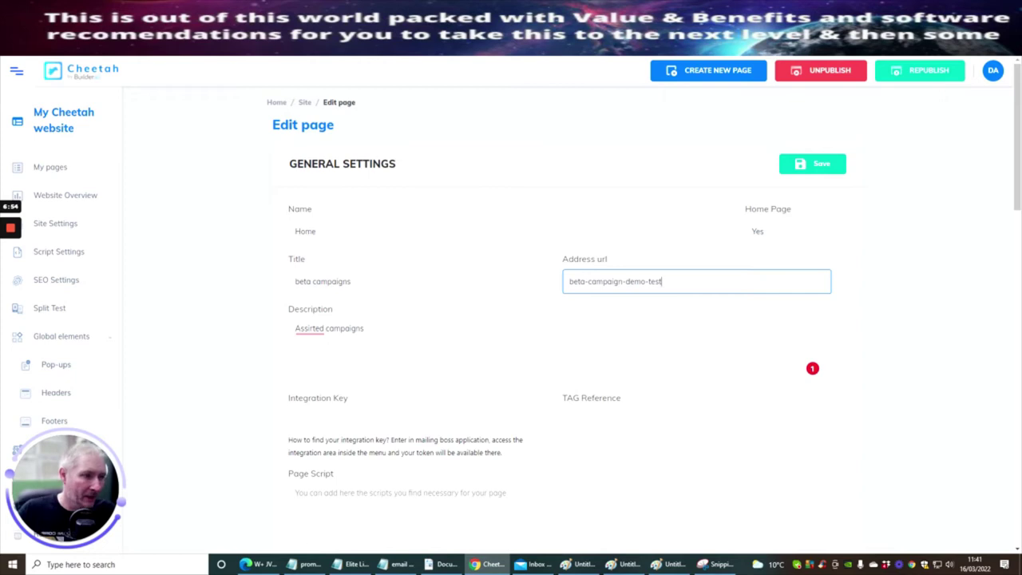
Correct the misspelled word in the page description so it reads "Assorted campaigns".
scroll(354, 317, down, 1)
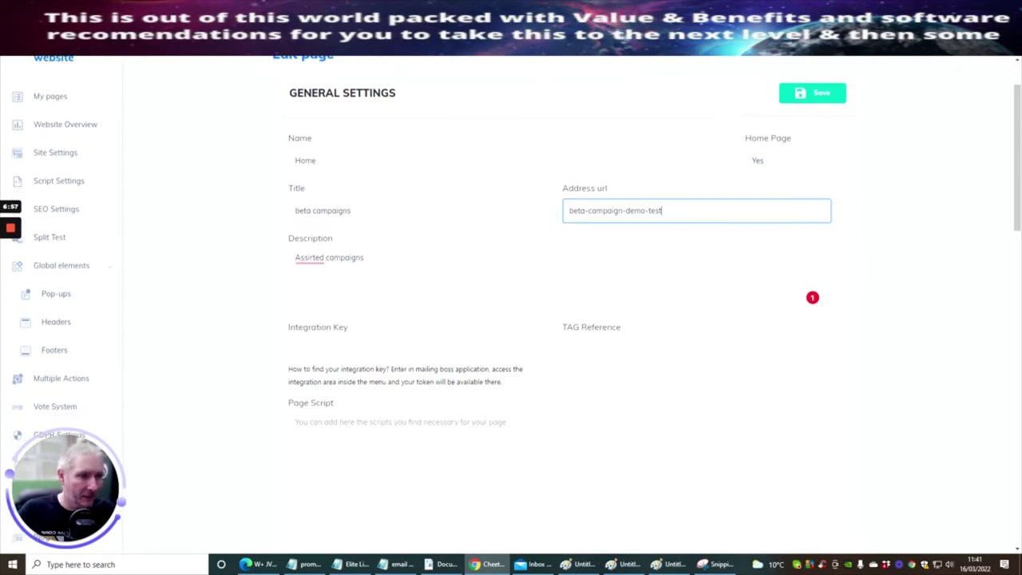
click(311, 257)
click(311, 276)
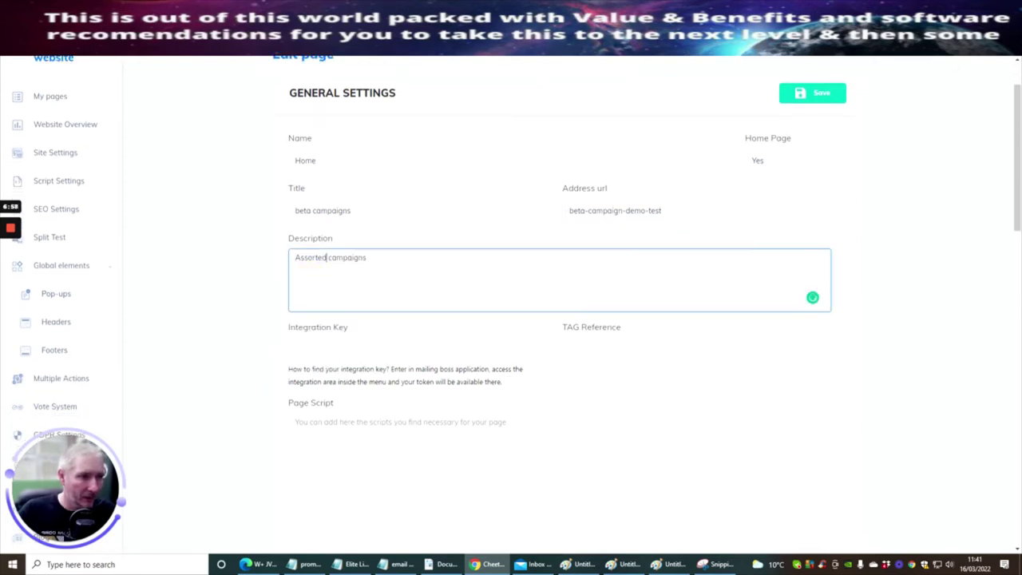
Set the page share image to the "a time for change" picture from the user files and save the general settings.
scroll(347, 296, down, 11)
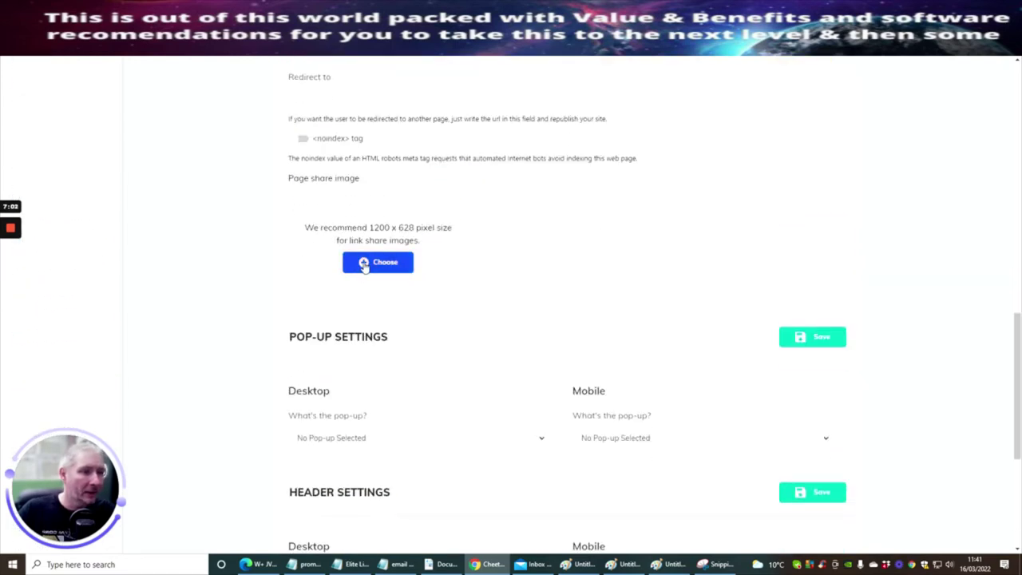
click(365, 261)
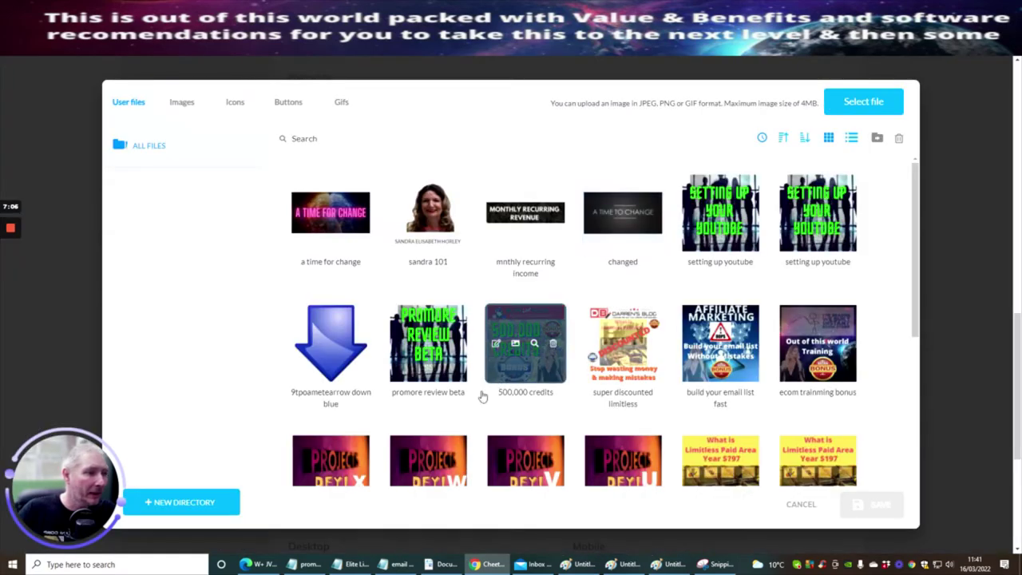
click(419, 364)
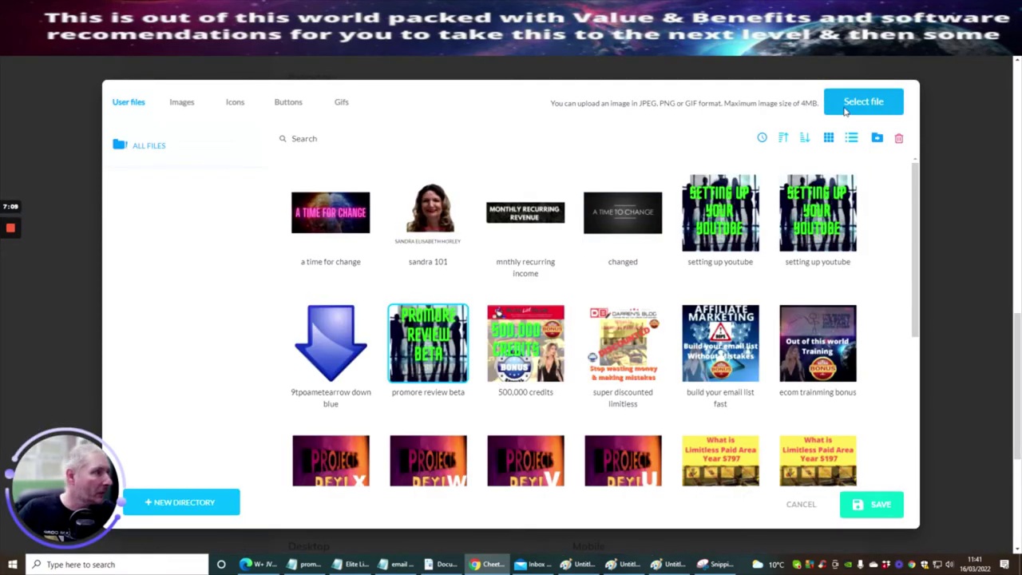
click(327, 216)
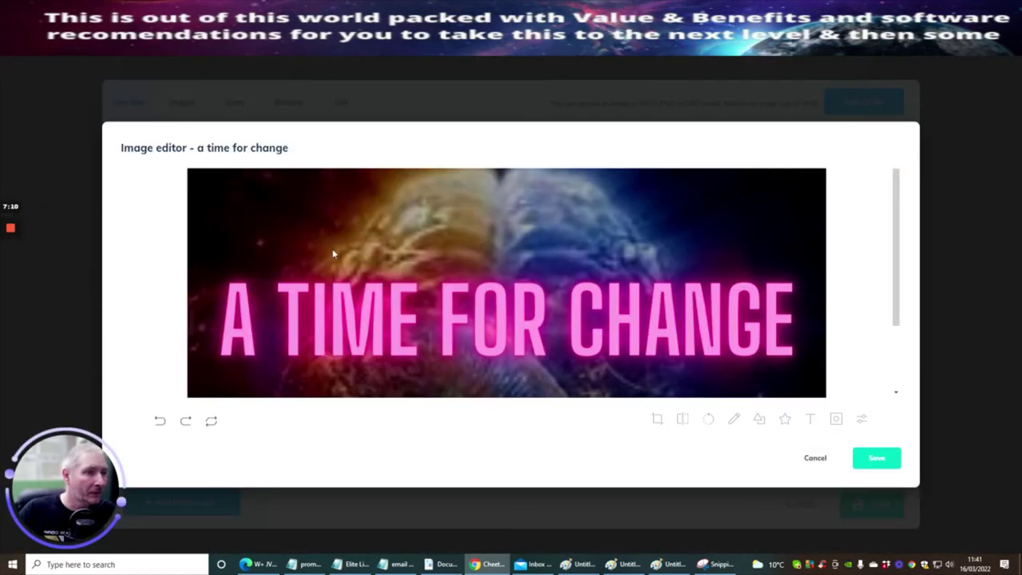
click(812, 465)
mouse_move(325, 234)
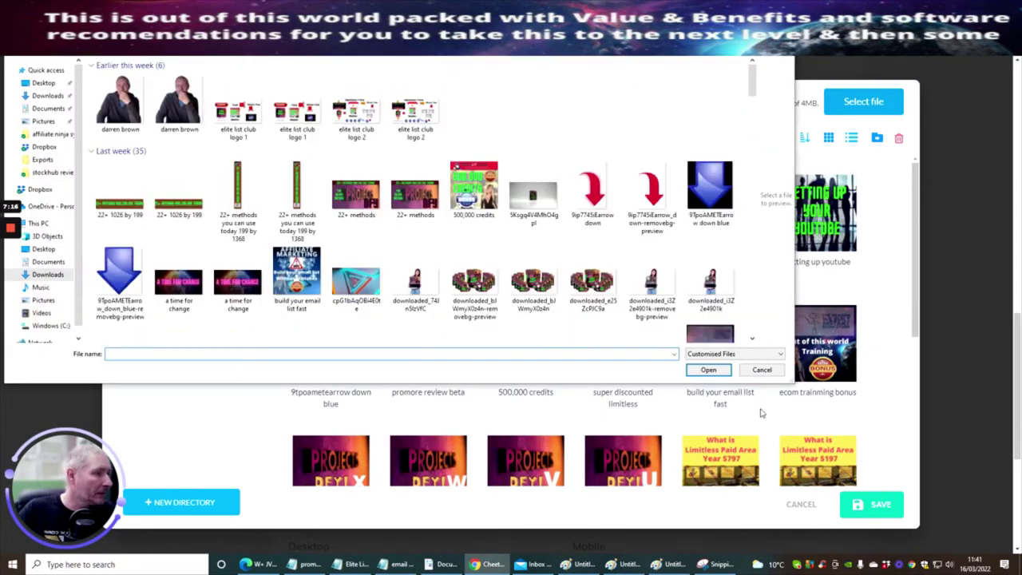
click(762, 368)
mouse_move(337, 234)
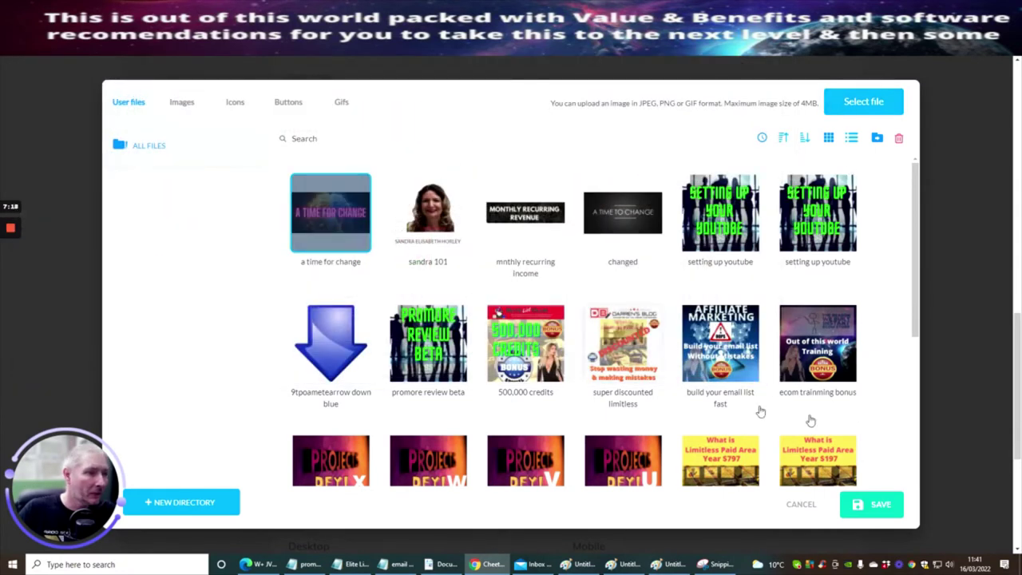
click(871, 504)
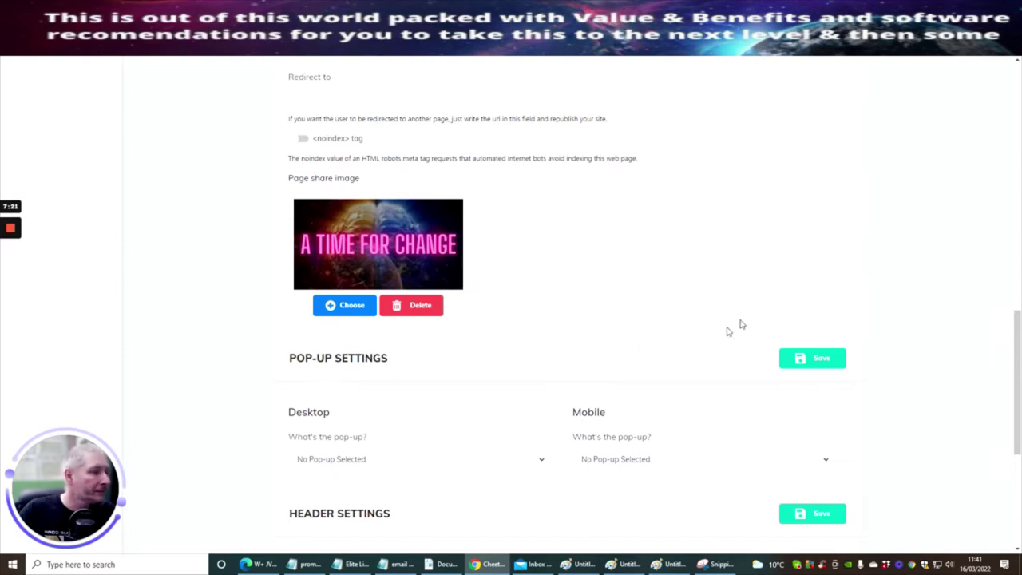
scroll(730, 333, up, 10)
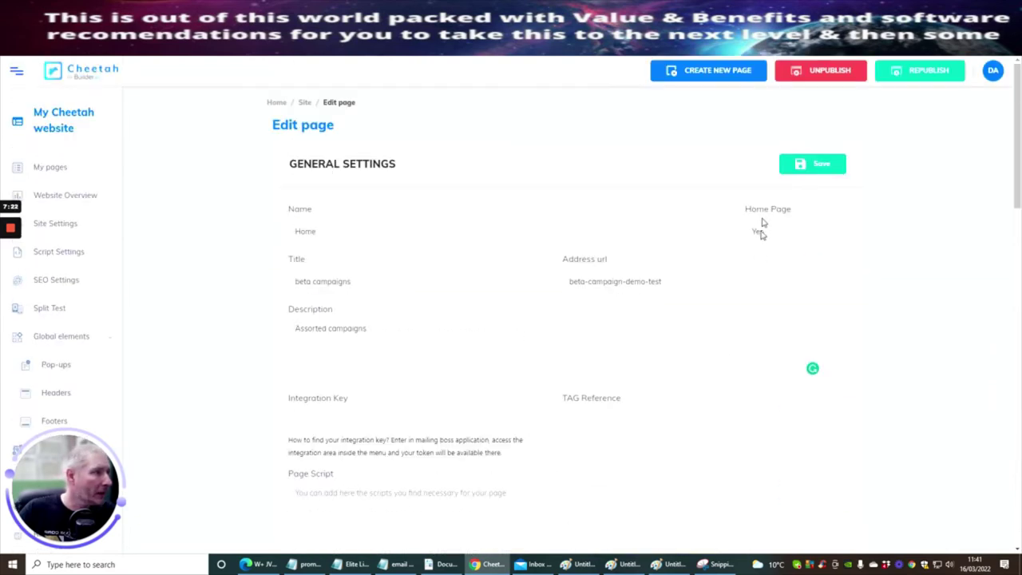
click(817, 165)
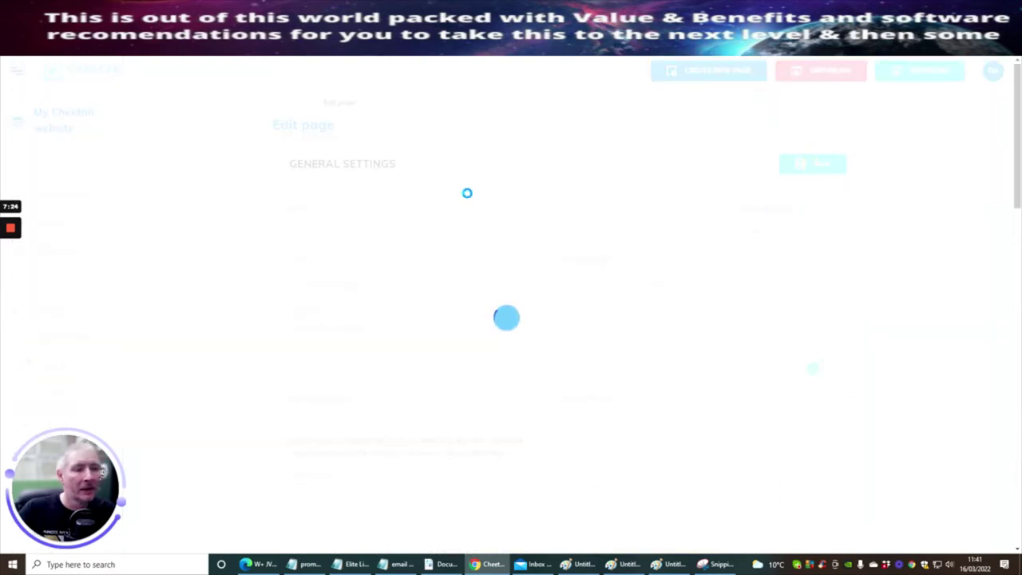
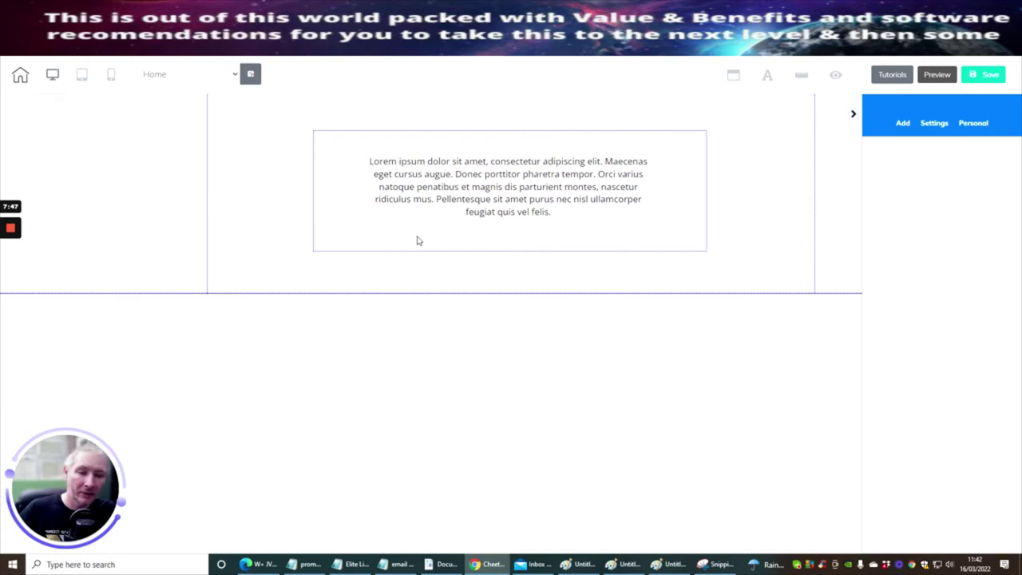
Delete the box containing the Lorem ipsum text from the Home page.
click(347, 190)
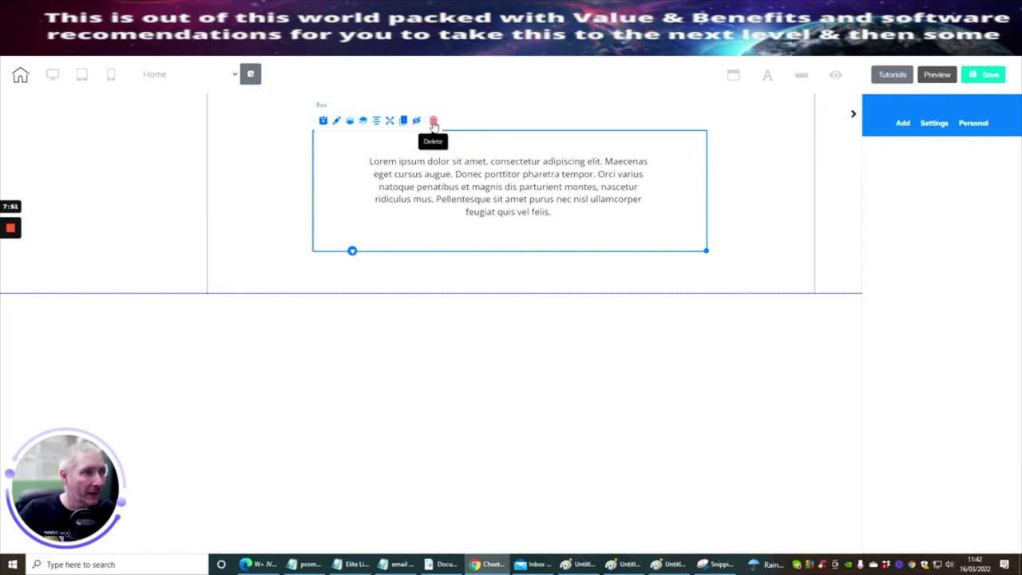
click(433, 122)
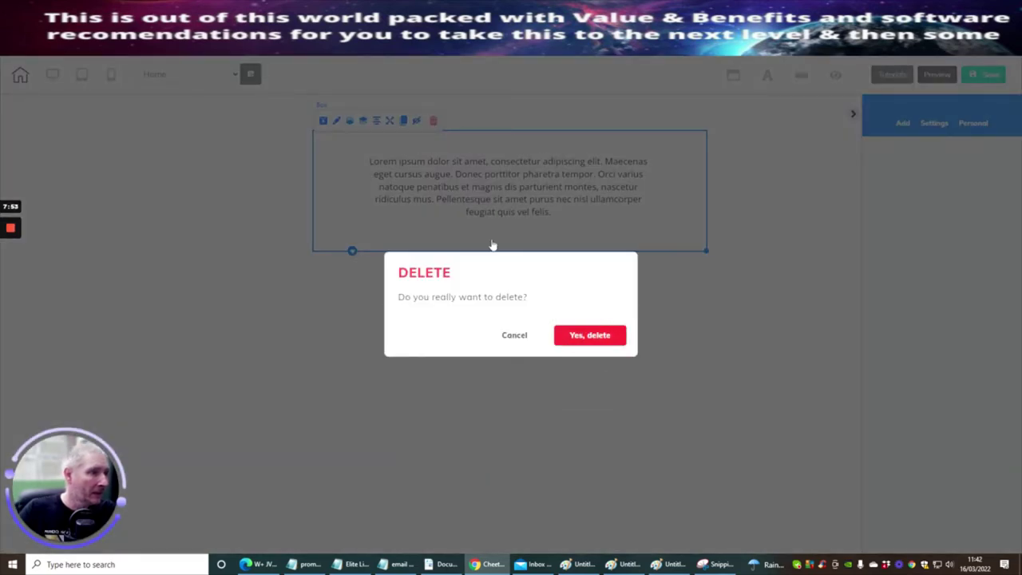
click(599, 336)
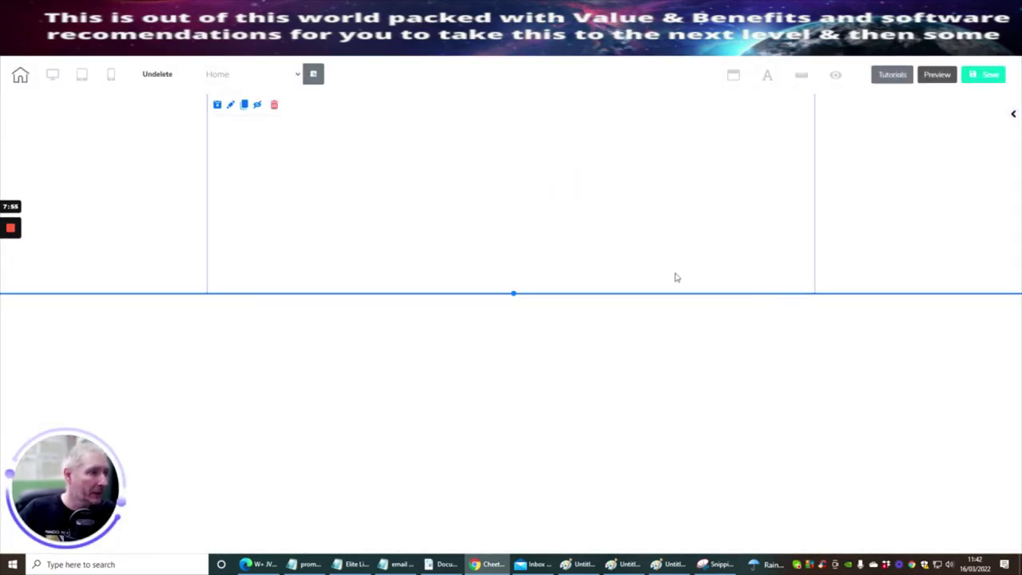
Add a Blank Panel below the empty panel on the Home page.
click(1012, 113)
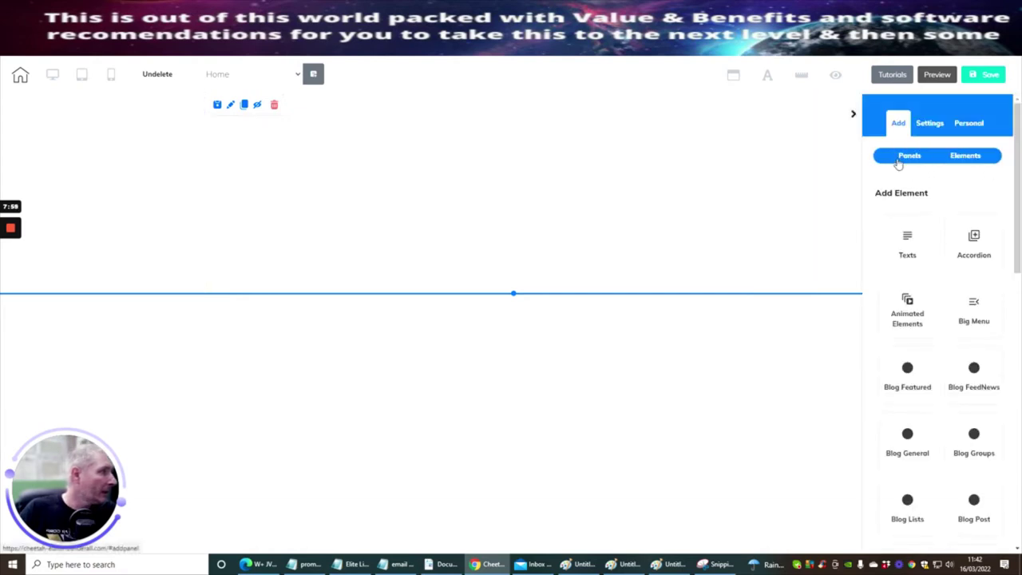
click(902, 164)
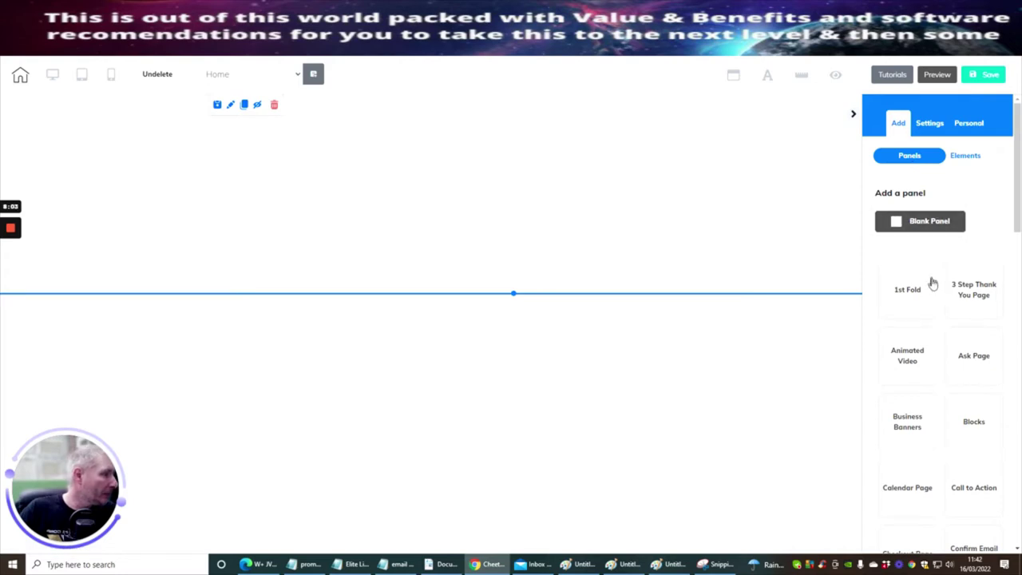
scroll(930, 283, down, 1)
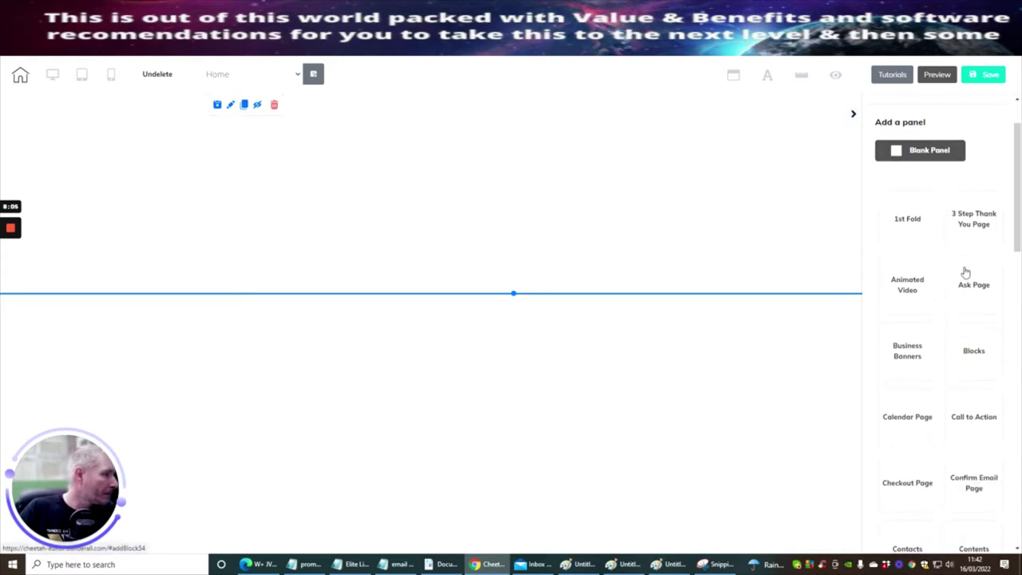
scroll(965, 273, up, 1)
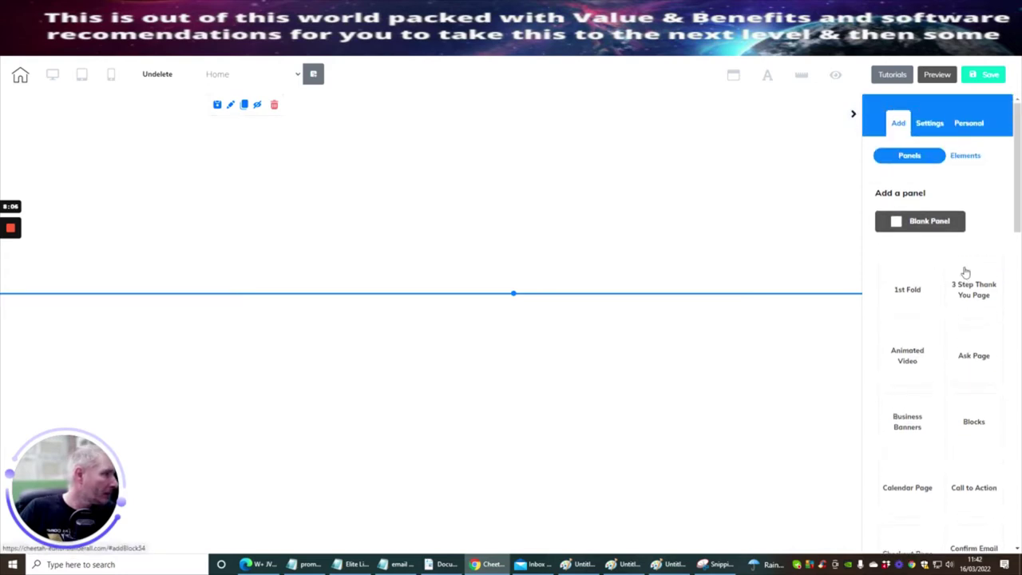
click(920, 223)
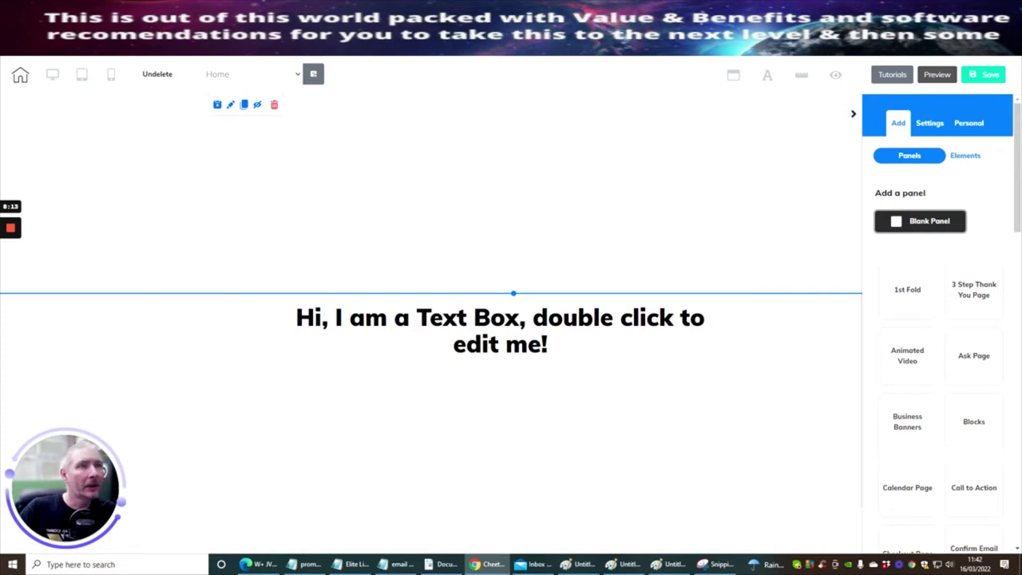
Open the Email Power Machine sales page from its Warrior+Plus offer and copy the main two-line headline.
key(ctrl+Tab)
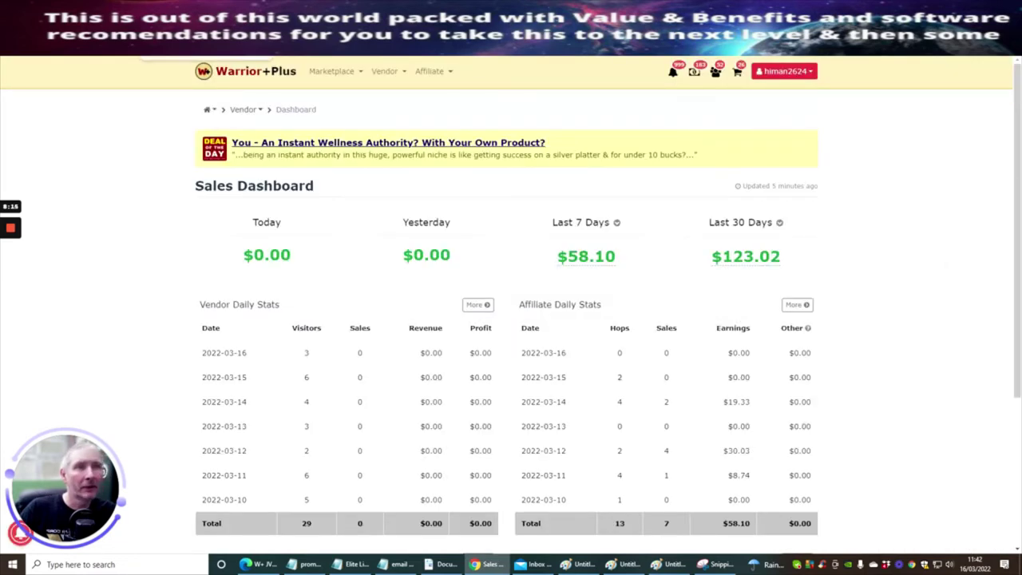
key(ctrl+Tab)
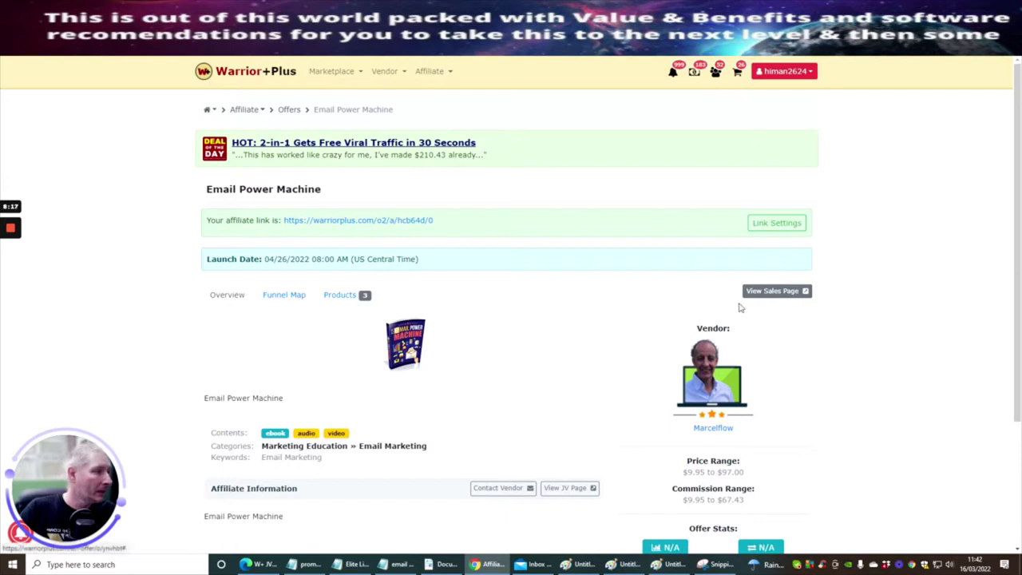
click(773, 292)
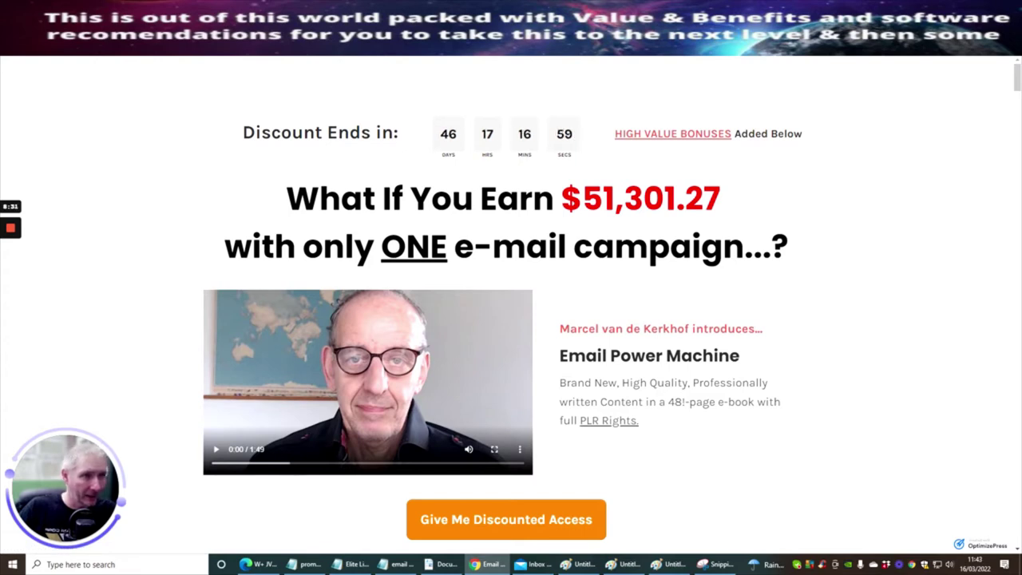
drag(287, 191, 800, 254)
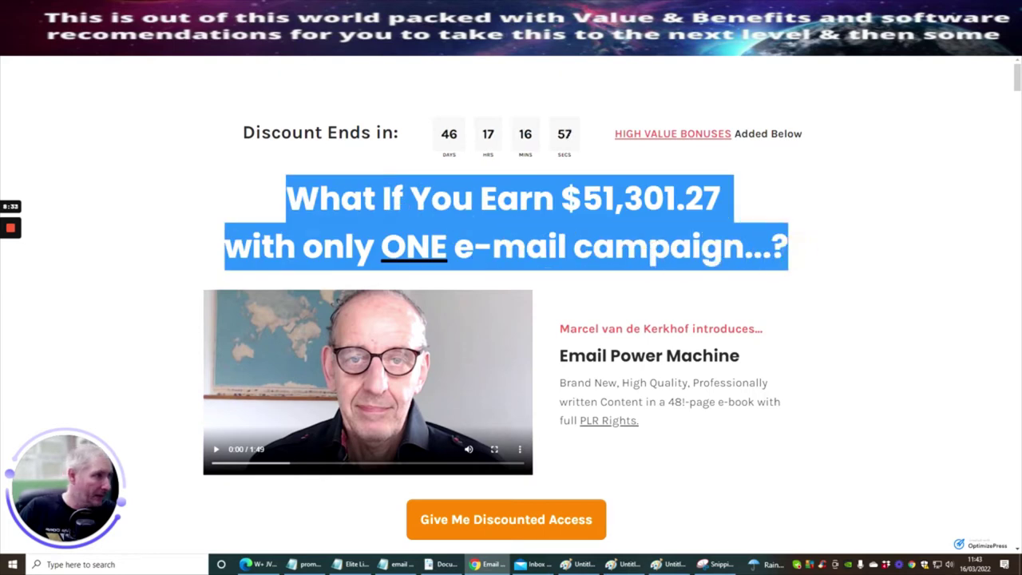
right_click(685, 232)
click(702, 238)
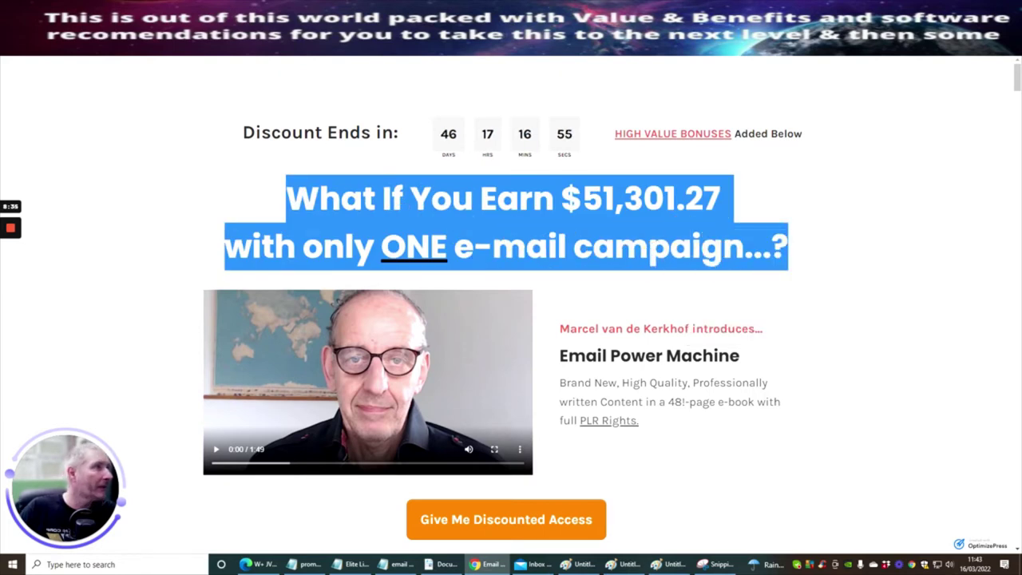
Switch to the email power machine note in Notepad, add blank lines below the affiliate link and save the file.
click(397, 564)
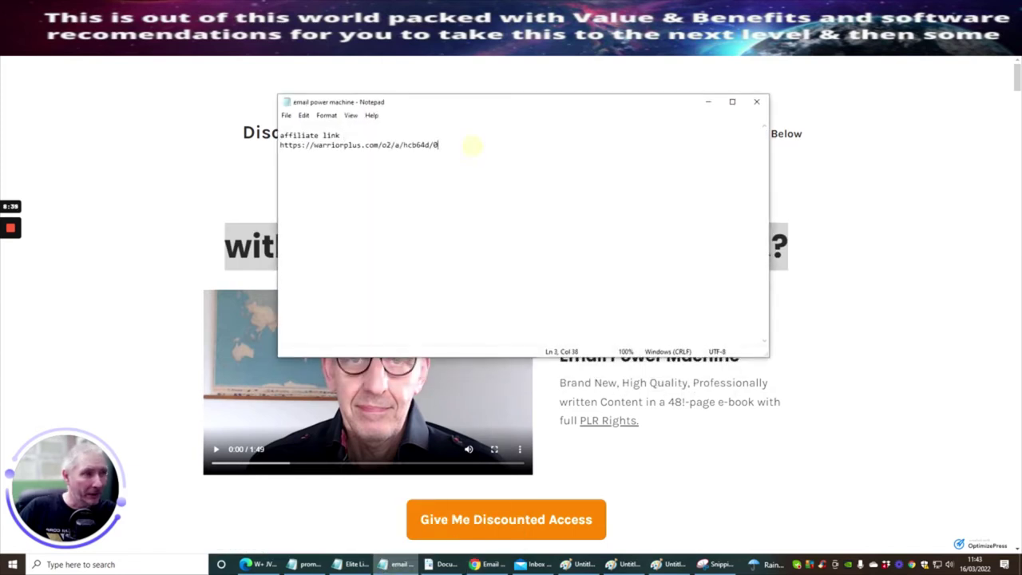
key(Return)
key(Return)
key(Return)
click(286, 115)
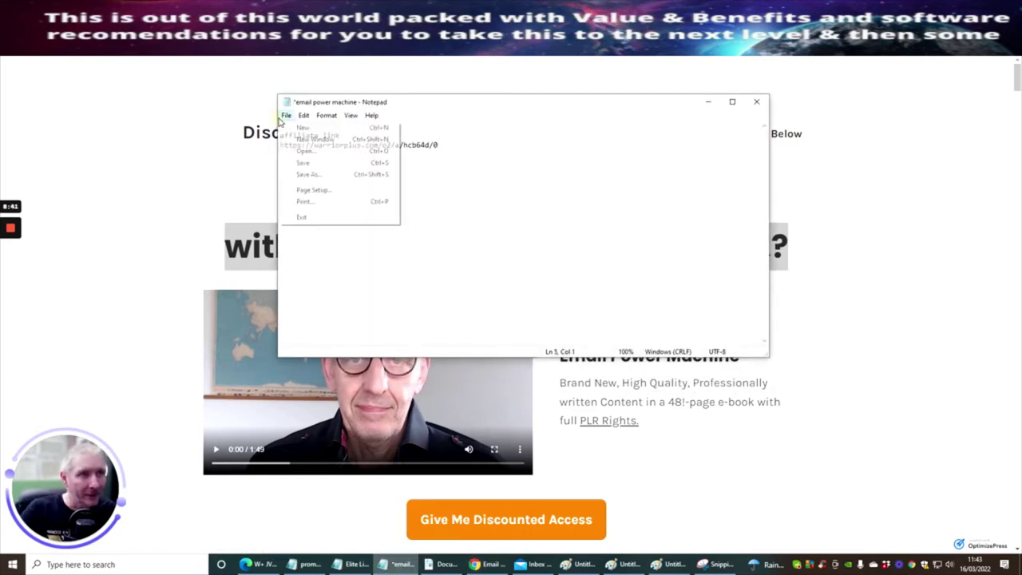
click(303, 162)
click(460, 142)
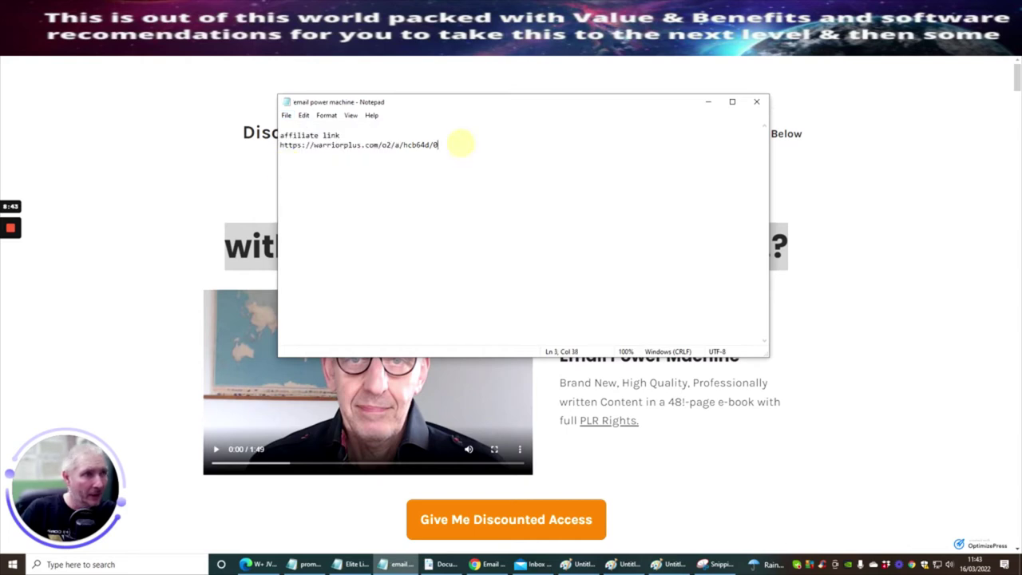
Paste the headline "What If You Earn $51,301.27 with only ONE e-mail campaign...?" a few lines below the affiliate link.
click(281, 163)
key(Return)
key(Return)
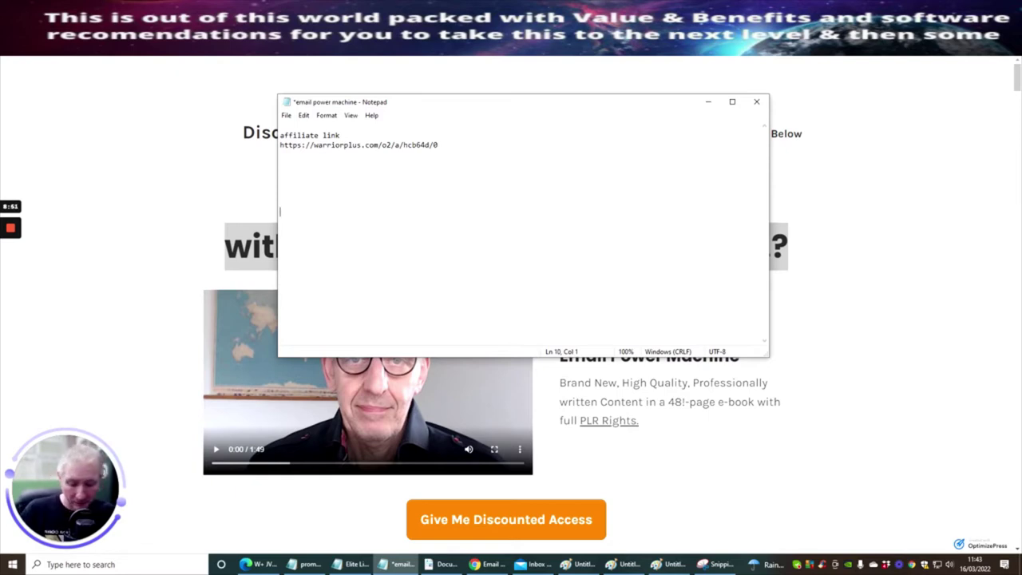
key(ctrl+v)
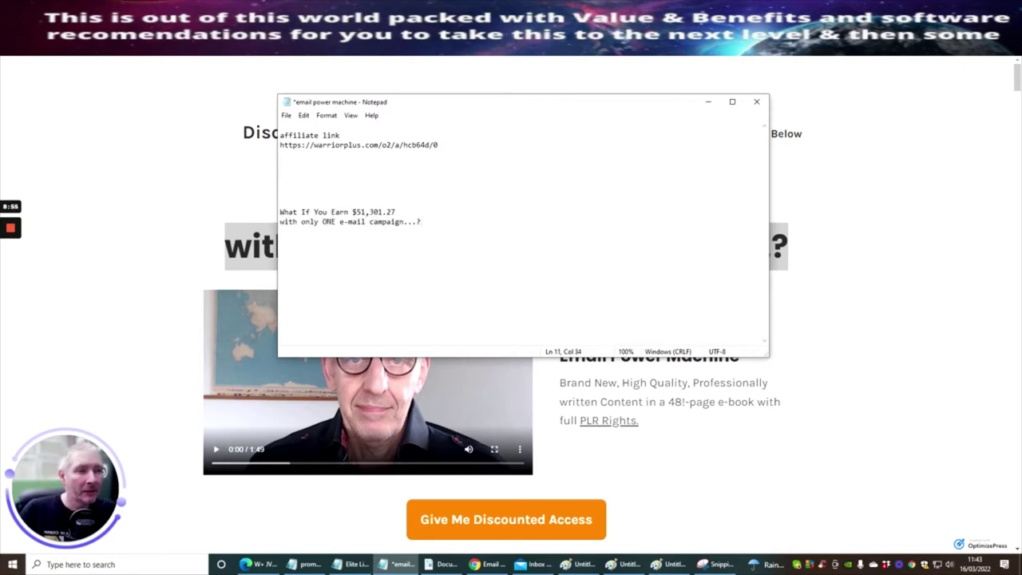
Copy the two-line headline as plain text from the note.
drag(279, 210, 454, 224)
right_click(368, 228)
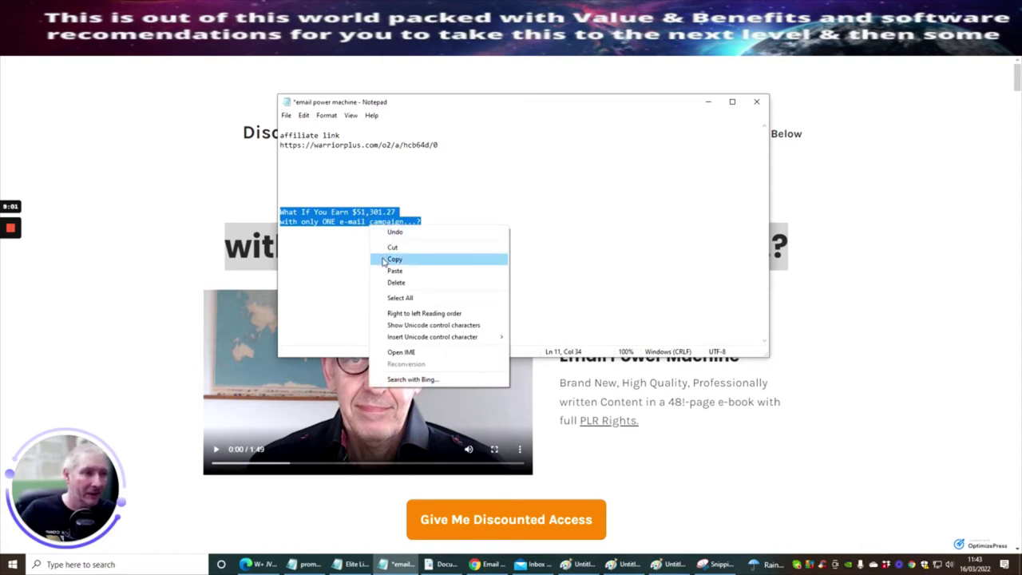
click(384, 261)
click(356, 290)
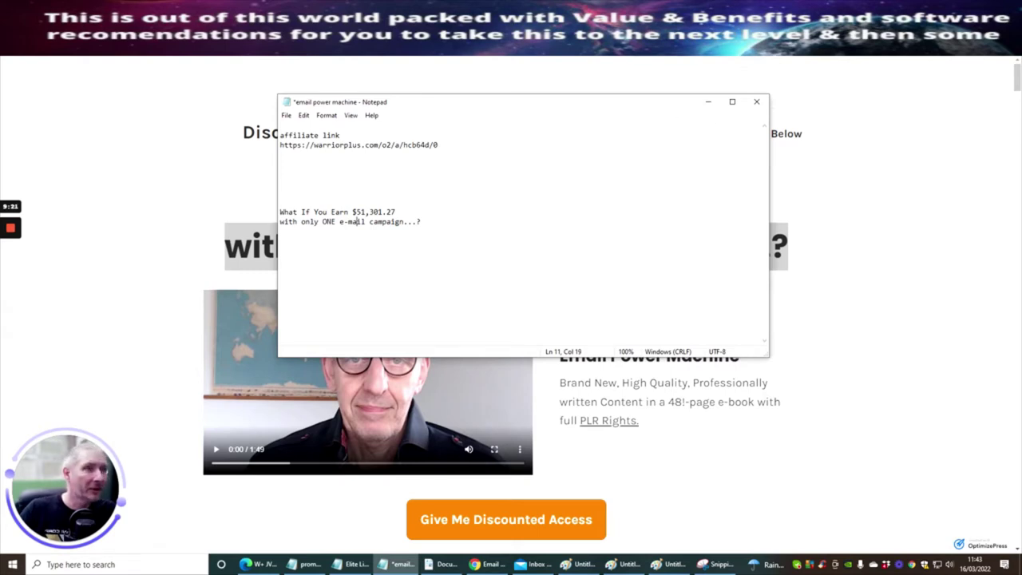
Switch to the Cheetah site, open the Home page for editing and replace the placeholder text box's wording with the copied two-line headline.
key(alt+Tab)
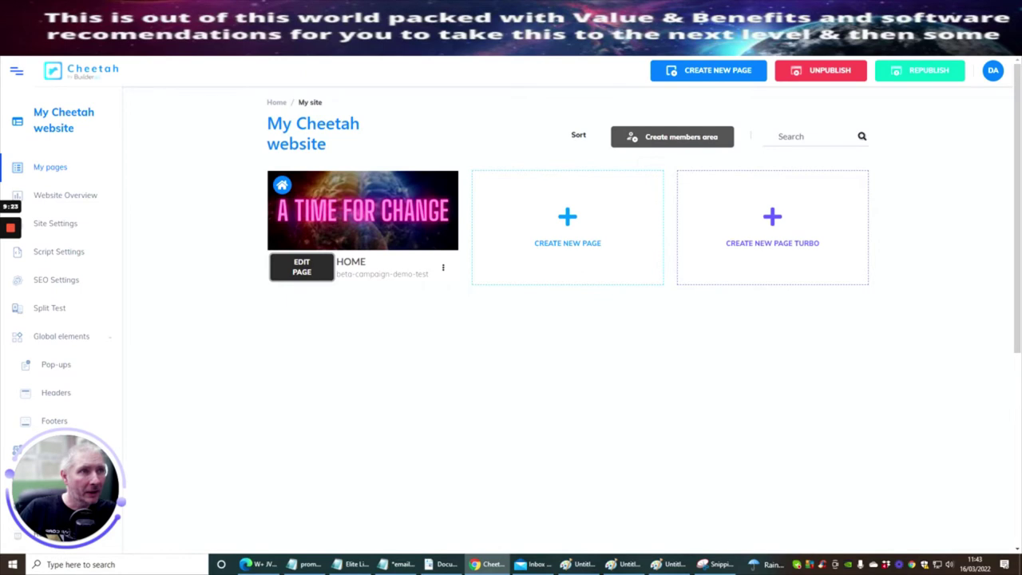
click(301, 266)
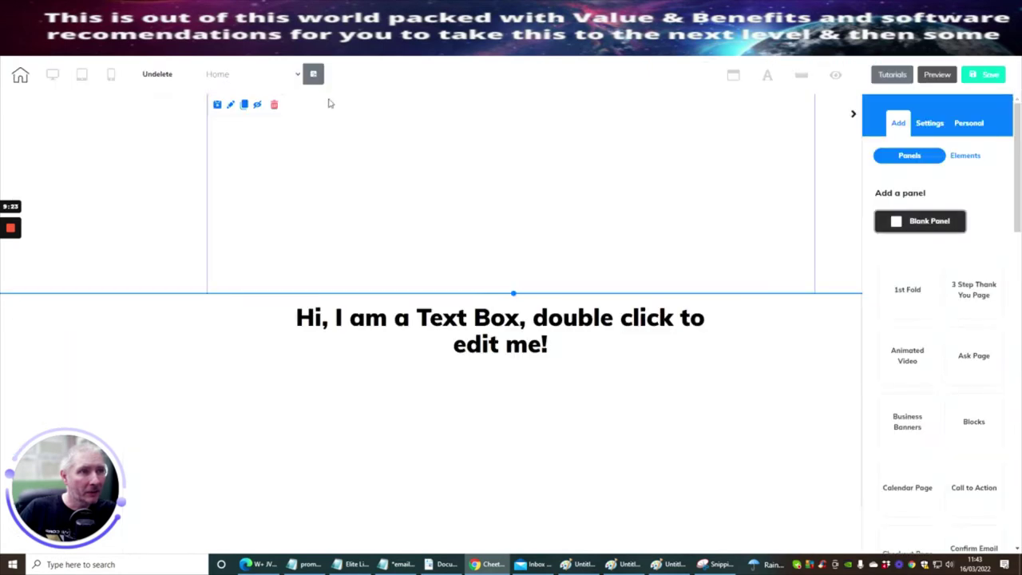
click(285, 322)
click(299, 319)
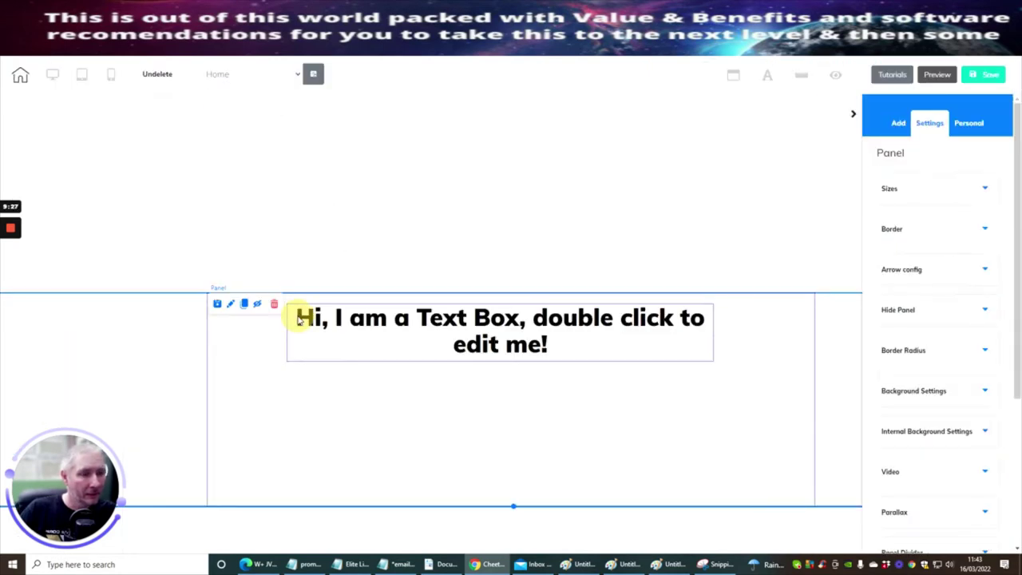
click(299, 319)
double_click(298, 318)
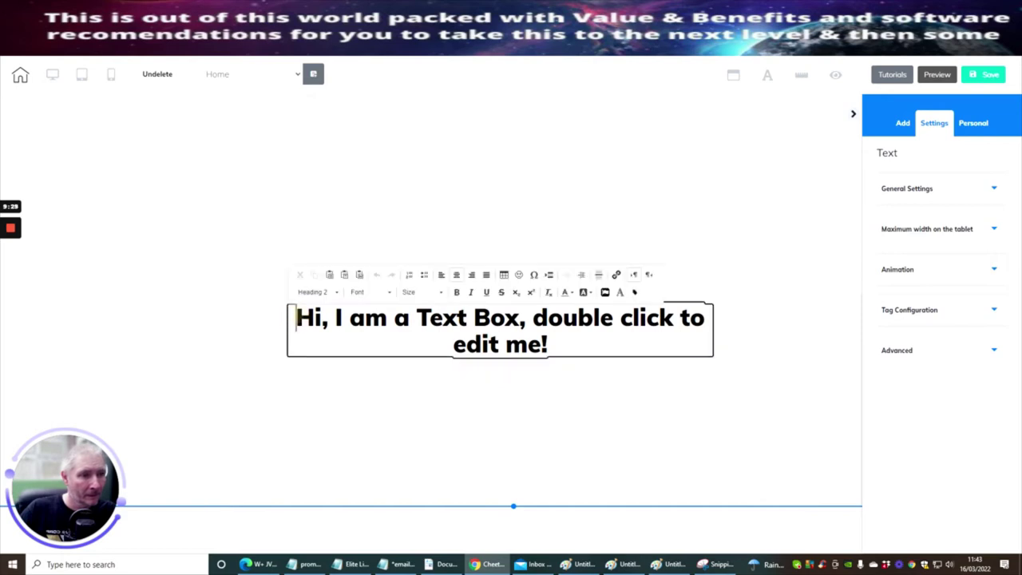
drag(298, 318, 548, 343)
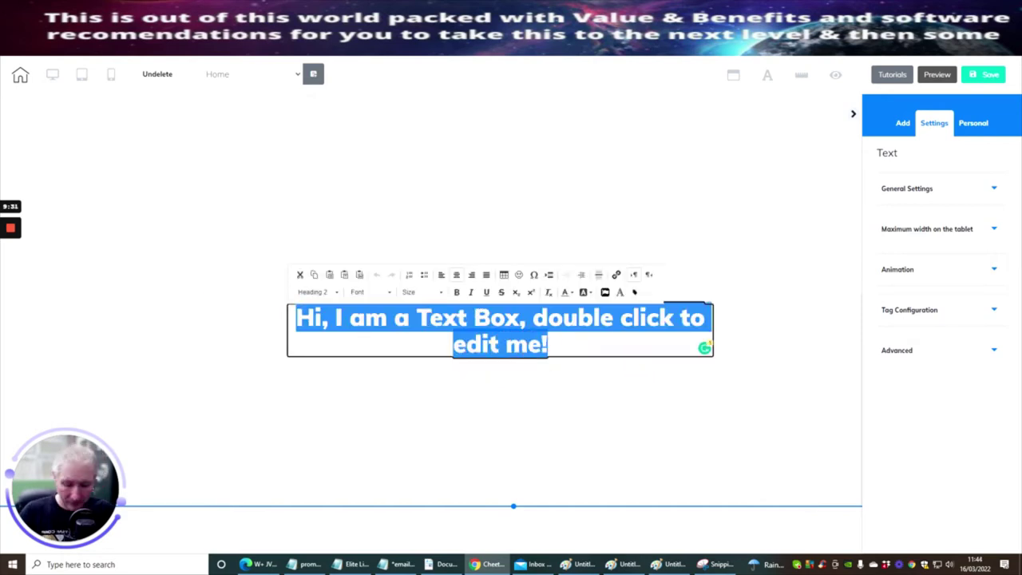
key(ctrl+v)
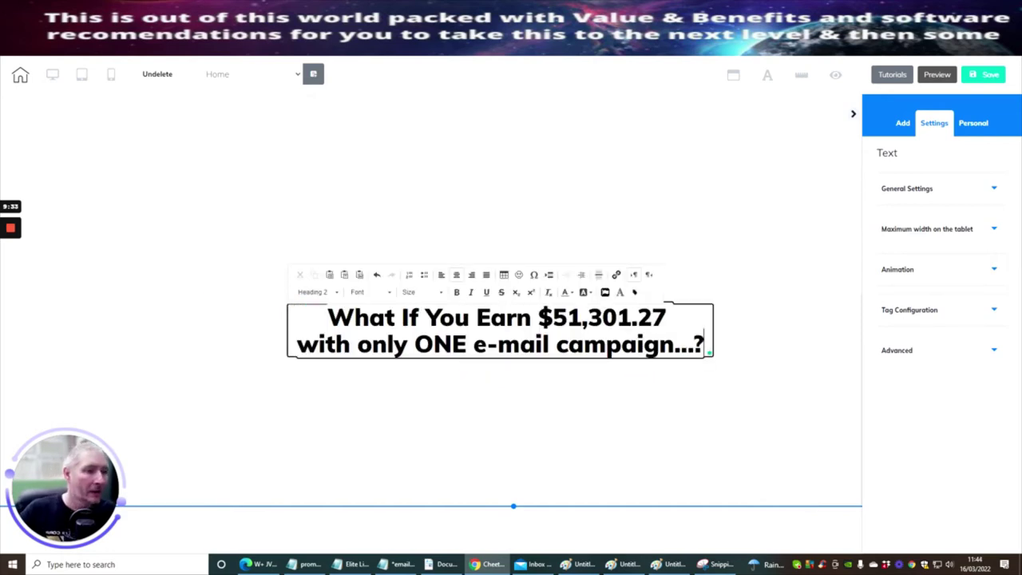
Change the text colour of the whole two-line headline to green.
drag(326, 316, 708, 345)
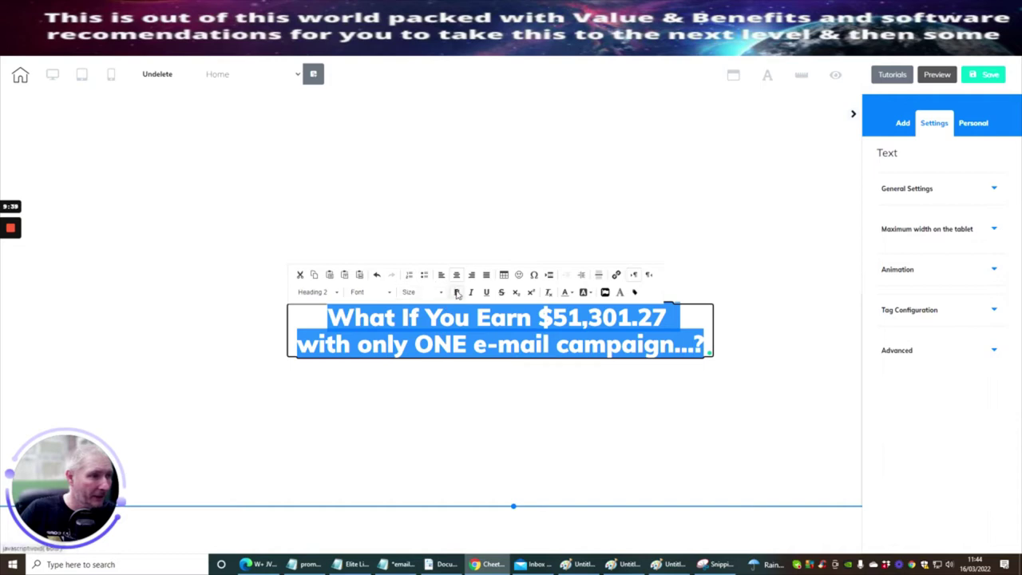
click(567, 292)
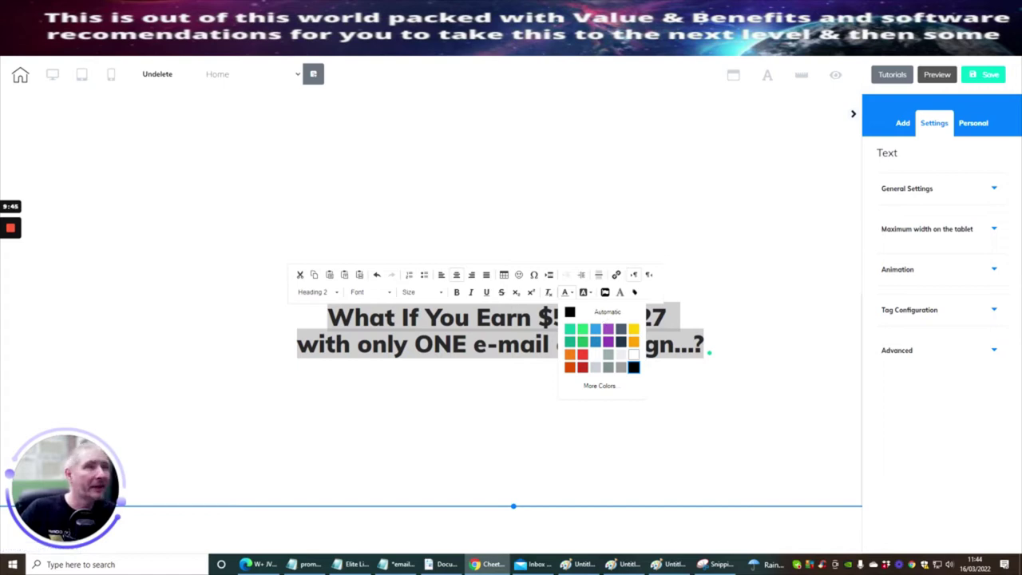
key(Escape)
Sample a colour from the book cover image on the Email Power Machine offer page in Warrior+Plus, and return to the Cheetah editor.
key(ctrl+Tab)
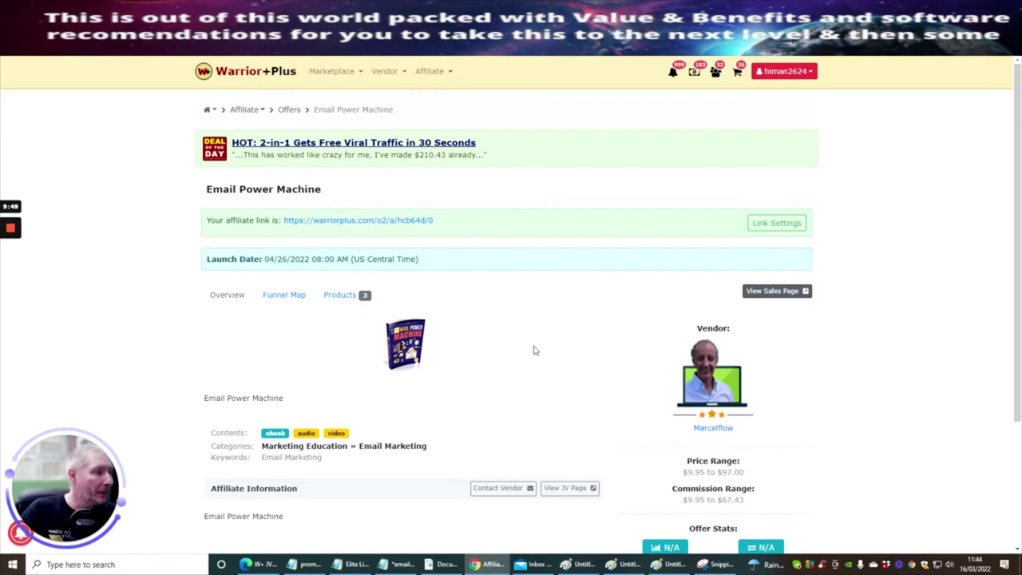
scroll(534, 351, down, 2)
scroll(541, 381, up, 1)
scroll(541, 382, down, 1)
scroll(542, 381, up, 1)
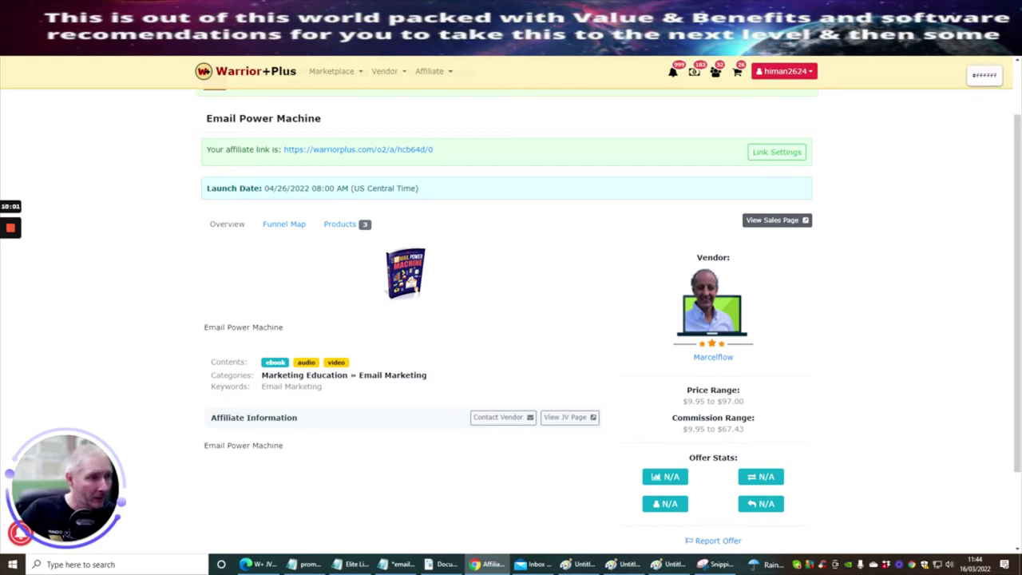
click(416, 266)
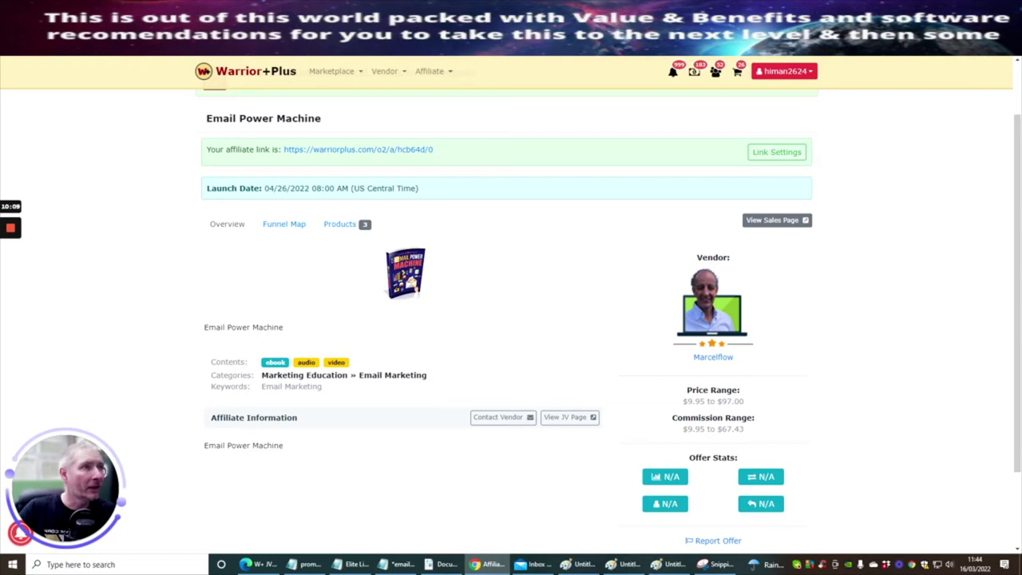
key(ctrl+Tab)
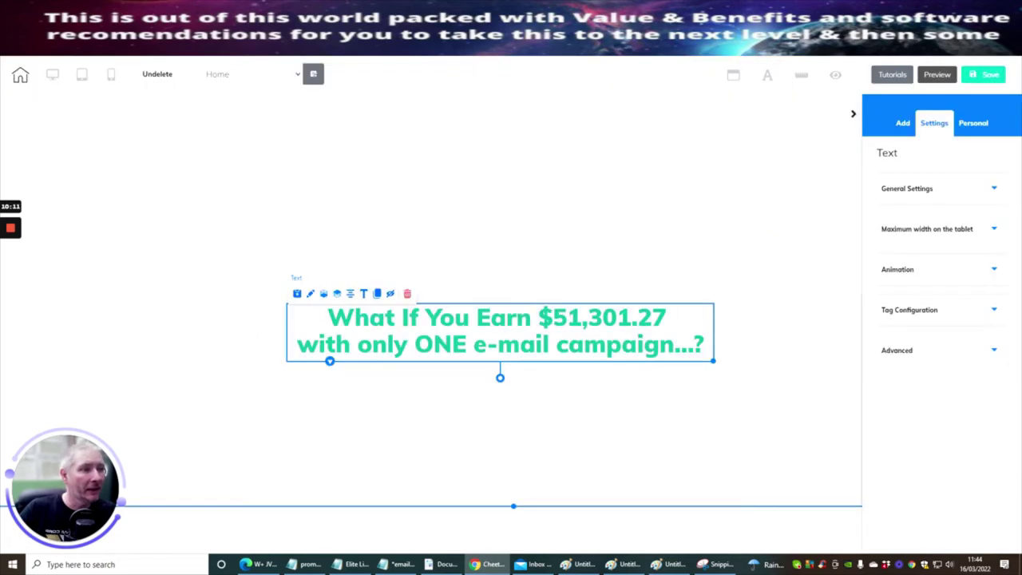
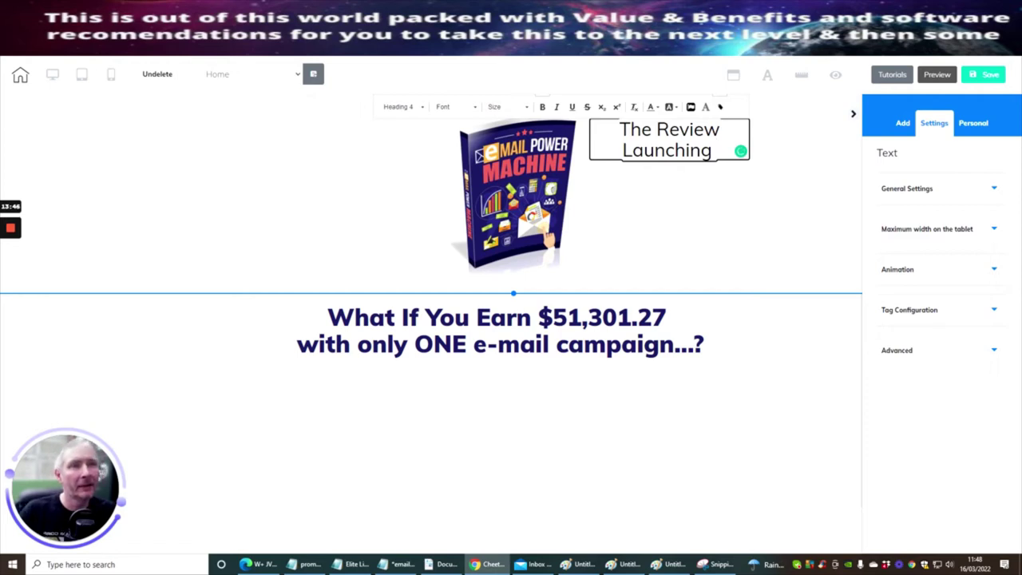
Check the launch information on the Email Power Machine offer page in Warrior+Plus and on the product's JV page.
key(ctrl+Tab)
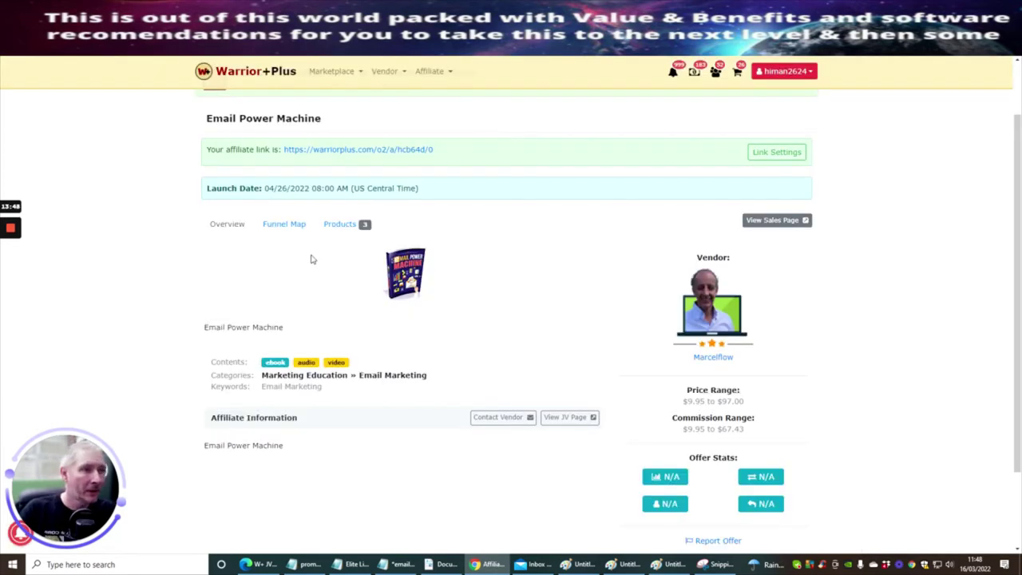
scroll(312, 259, down, 2)
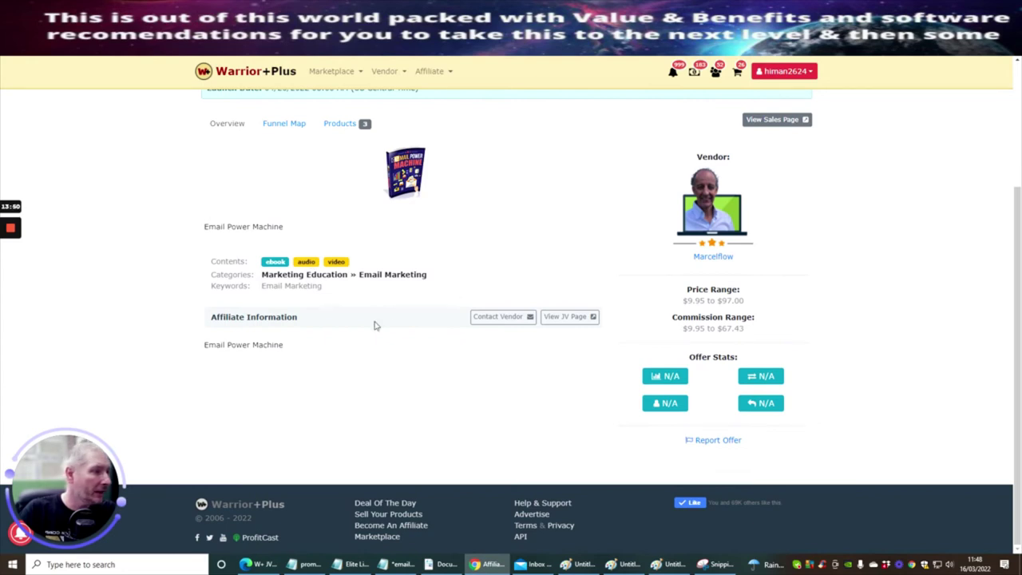
key(ctrl+Tab)
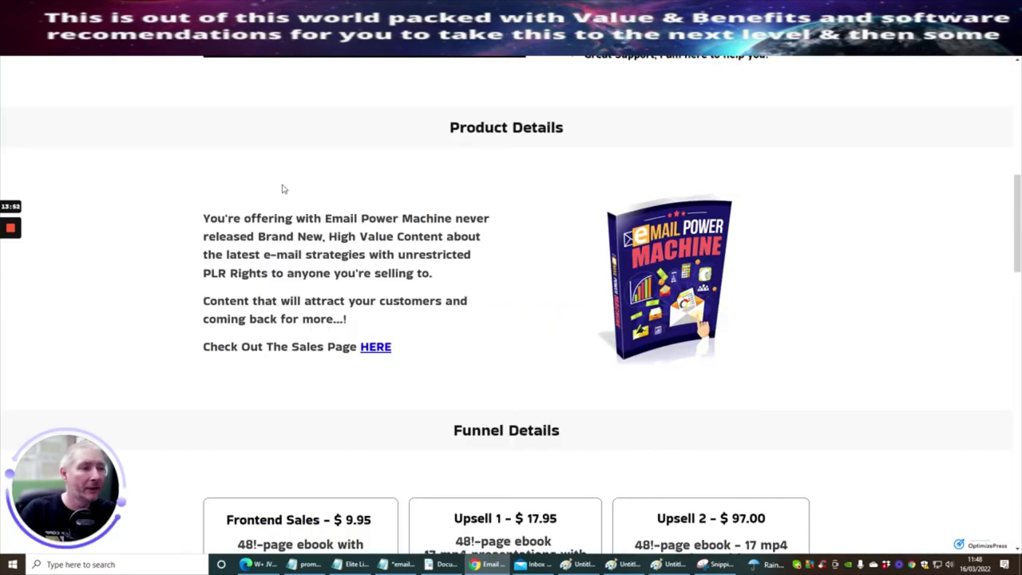
scroll(474, 306, up, 10)
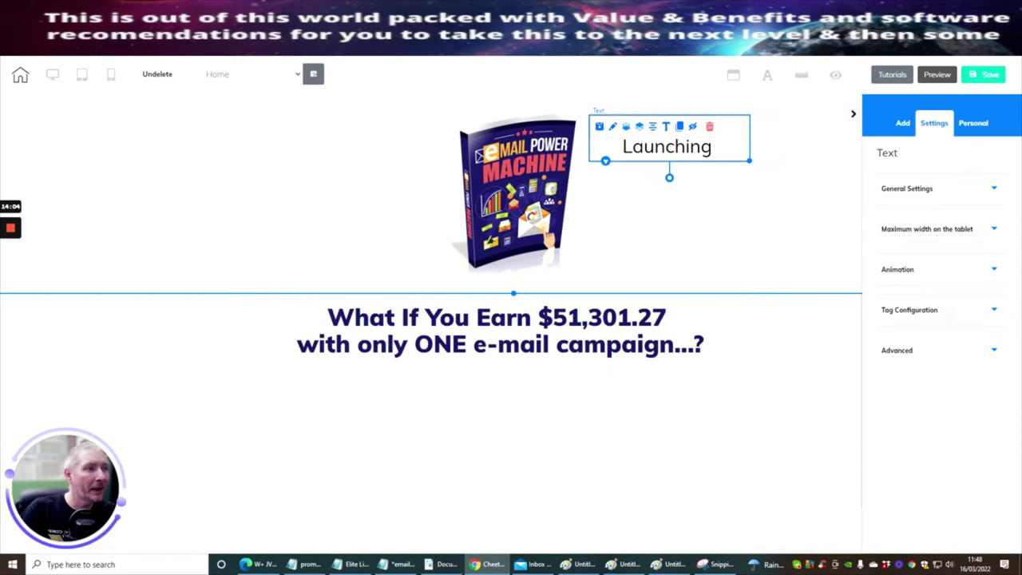
Complete the launch line in the text box beside the book cover so it reads "Launching 26th April 2022".
click(739, 152)
text(26th)
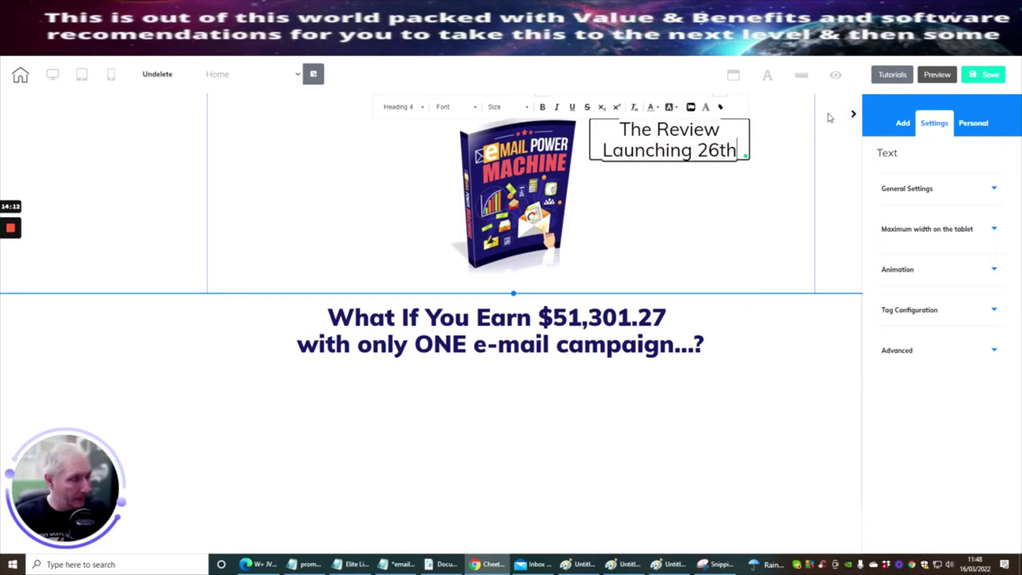
text( Apri)
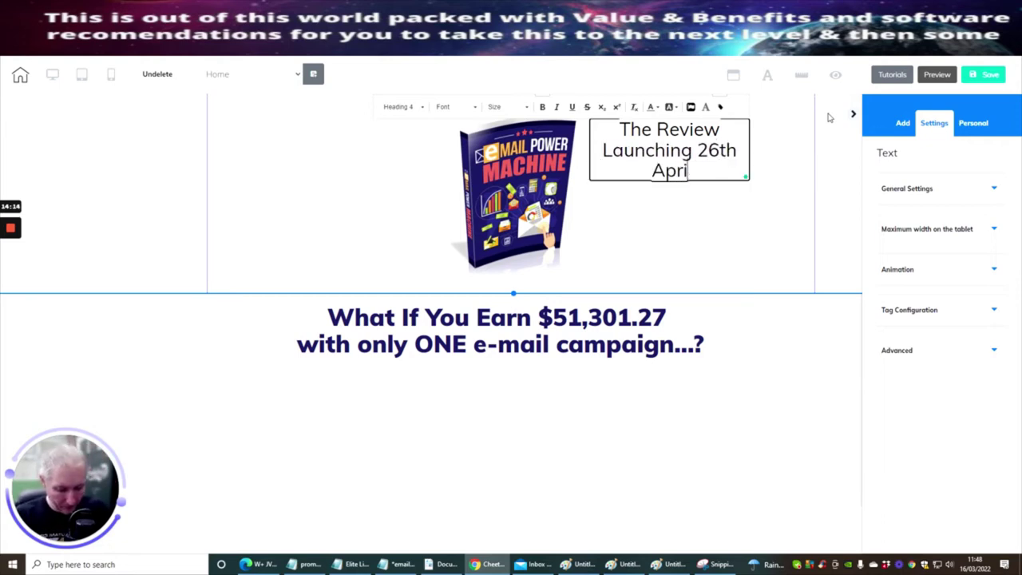
text(l 20222)
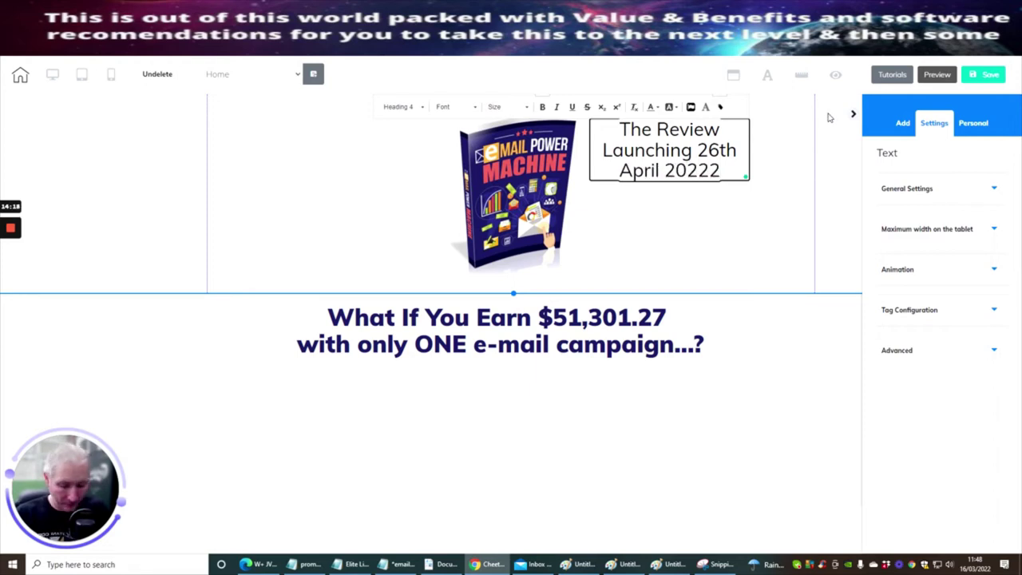
key(BackSpace)
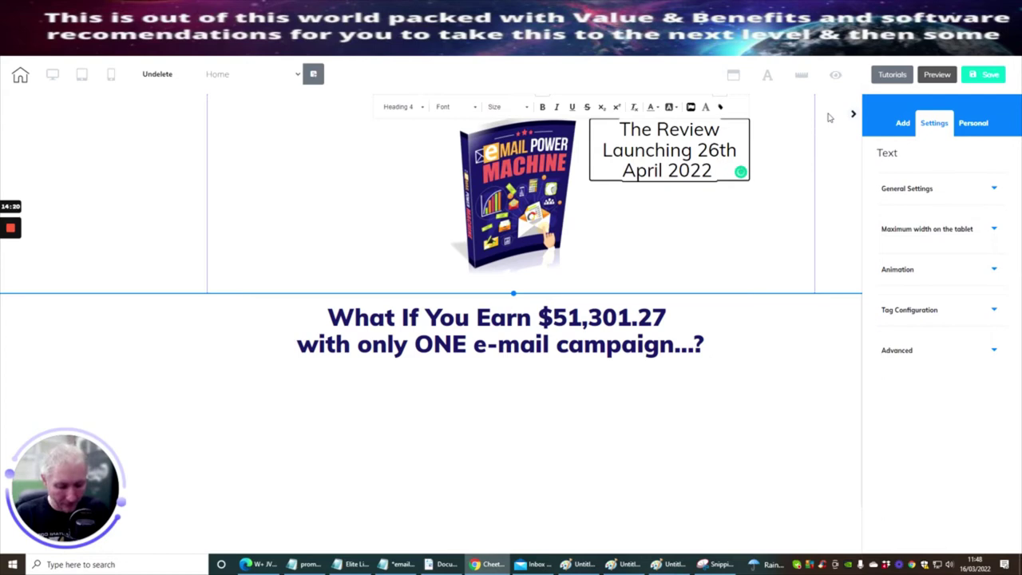
Append "Five Day Launch with super bonuses" after the launch date in the text box beside the book cover.
text(F)
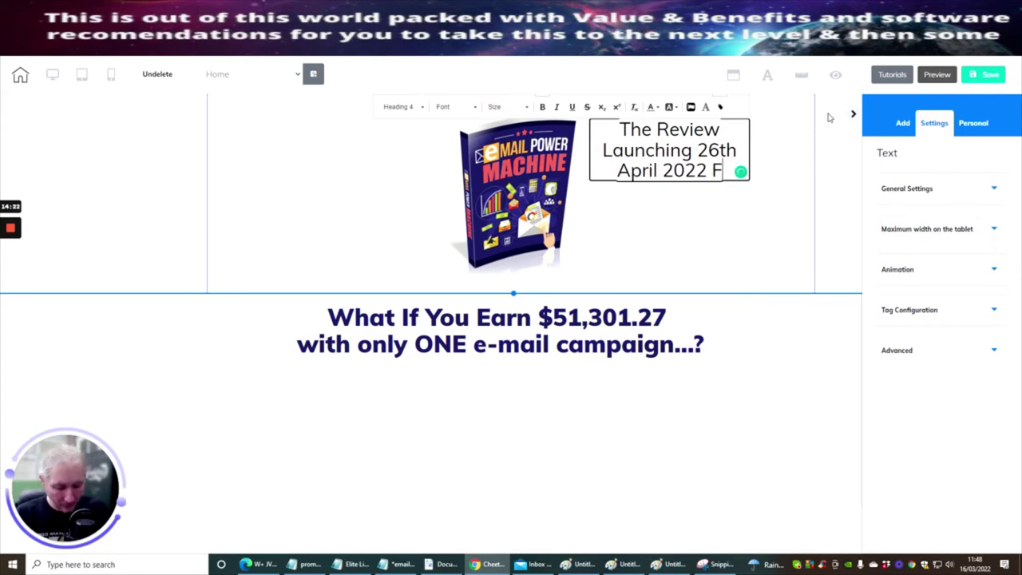
text(ive Day)
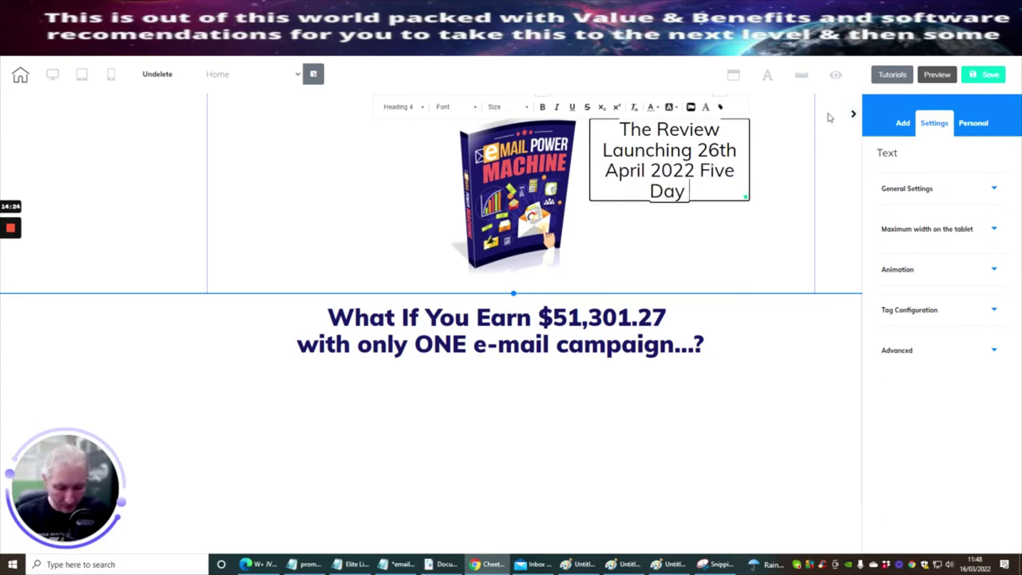
text( Kaunch qw)
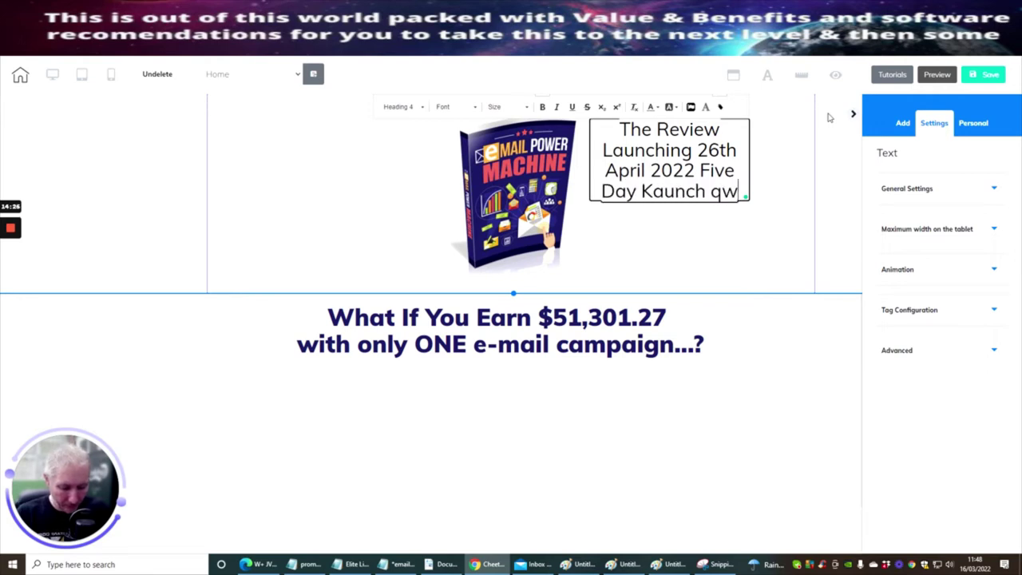
key(BackSpace)
key(BackSpace)
key(BackSpace)
key(BackSpace)
key(BackSpace)
key(BackSpace)
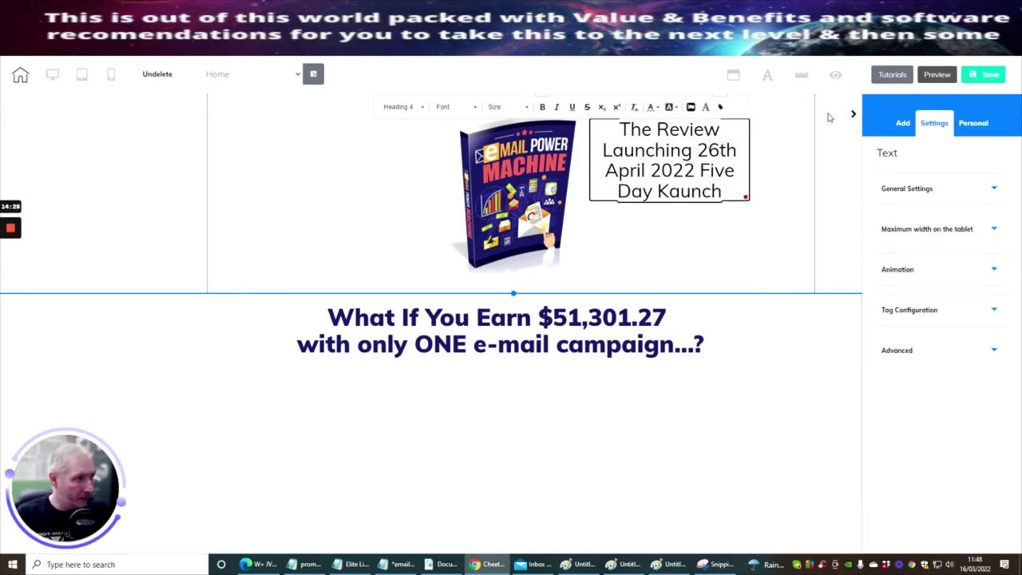
key(BackSpace)
key(BackSpace)
key(BackSpace)
text(Launch with)
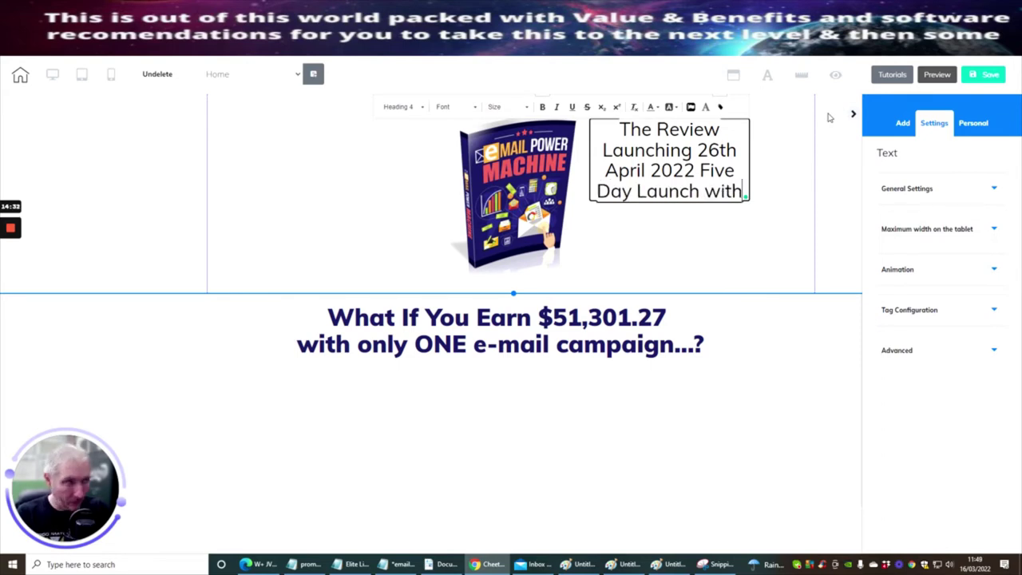
text( su)
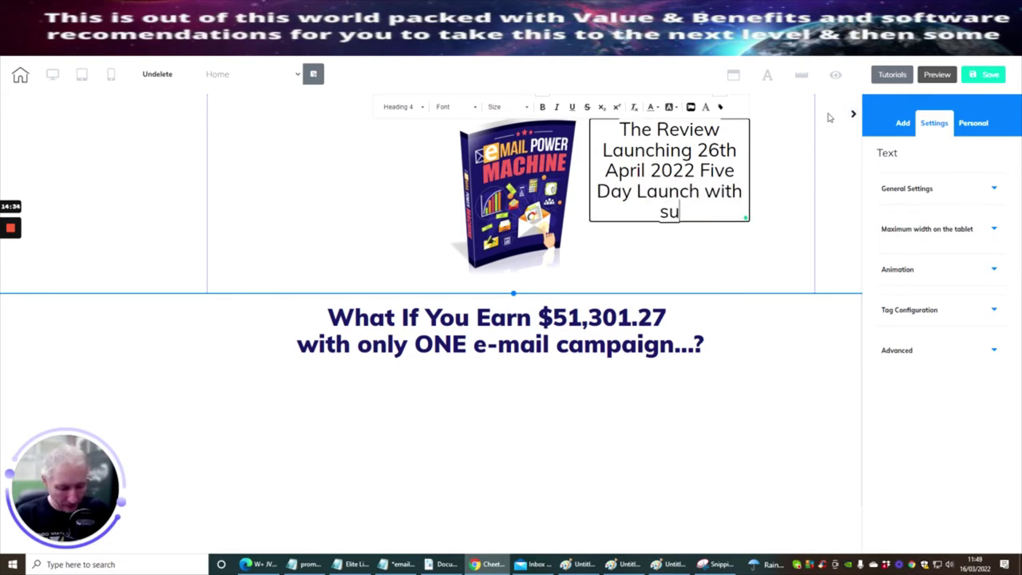
text(per bonues)
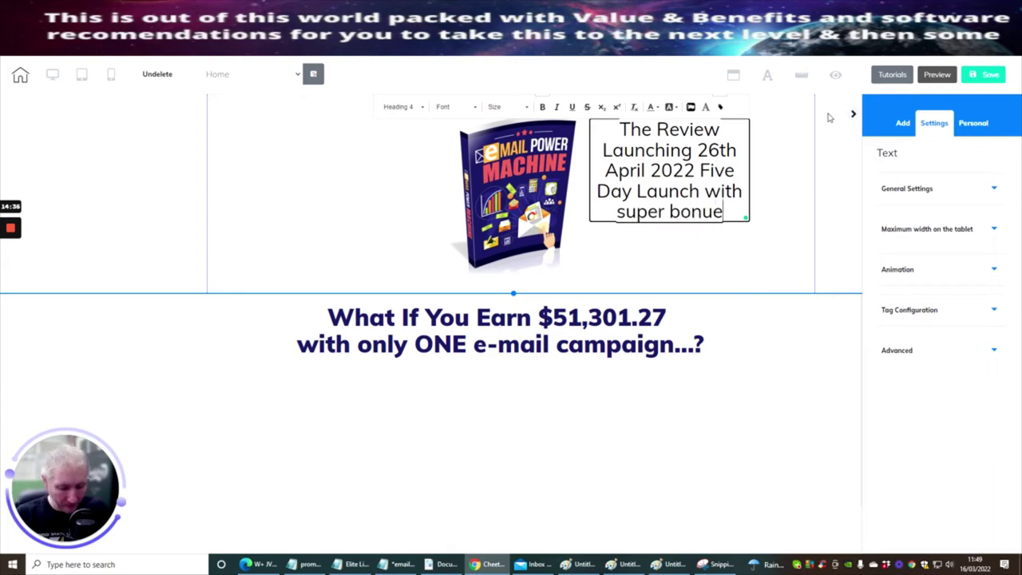
key(BackSpace)
key(BackSpace)
text(s)
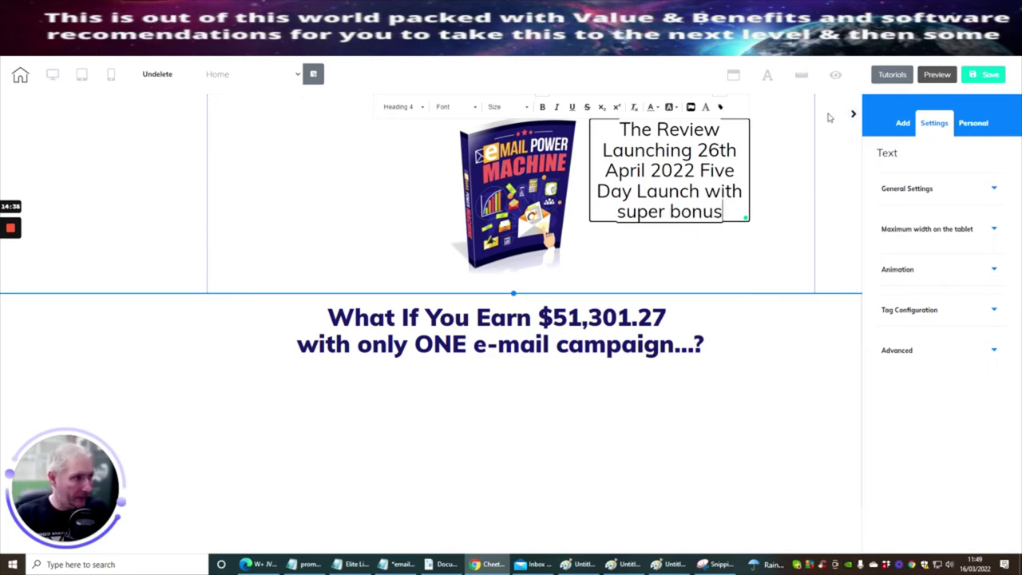
text(es)
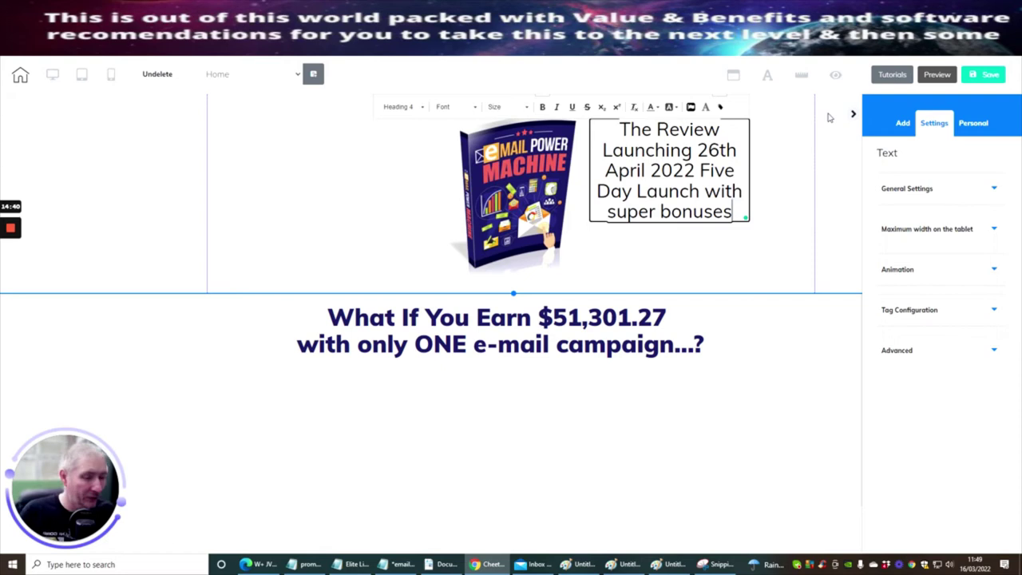
click(738, 245)
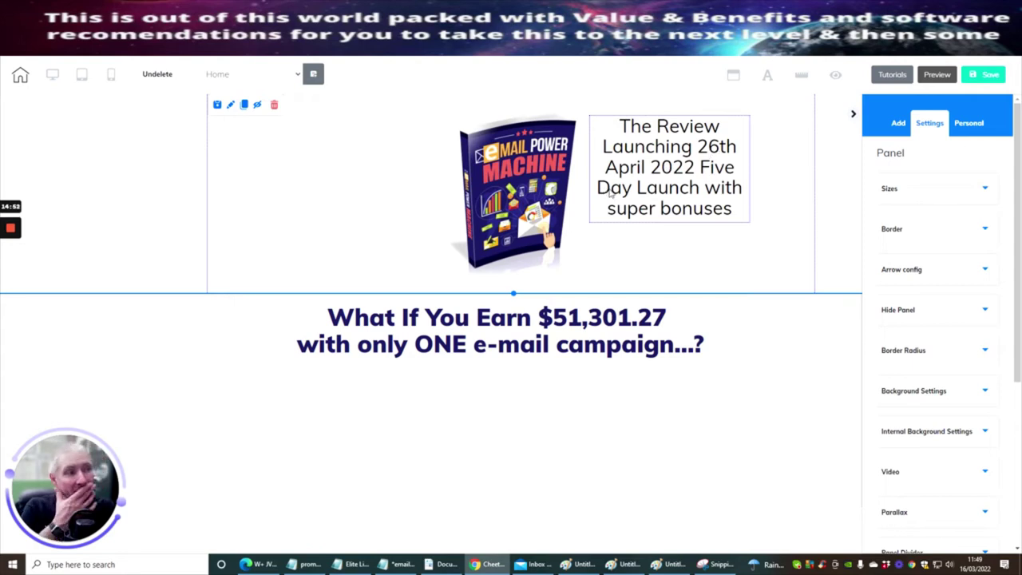
Capitalise the last two words of the launch text as "Super Bonuses" and finish editing the text box.
click(675, 214)
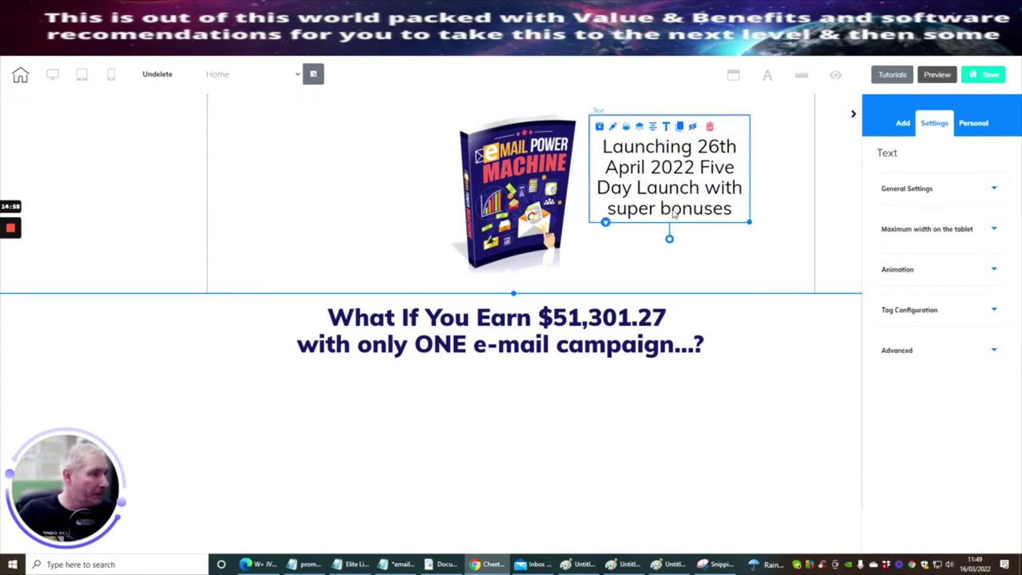
click(673, 212)
key(BackSpace)
text(B)
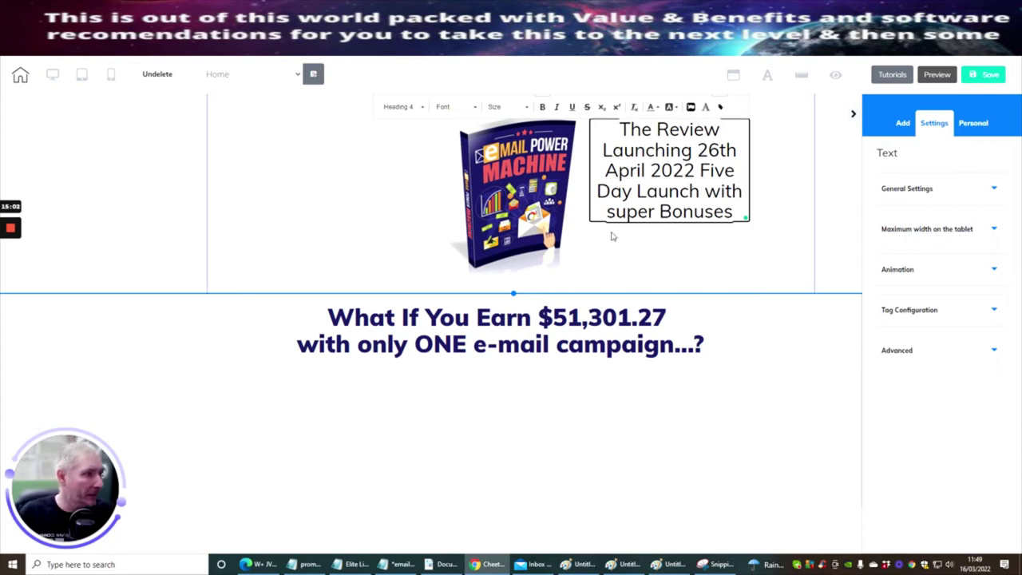
click(612, 212)
key(BackSpace)
text(S)
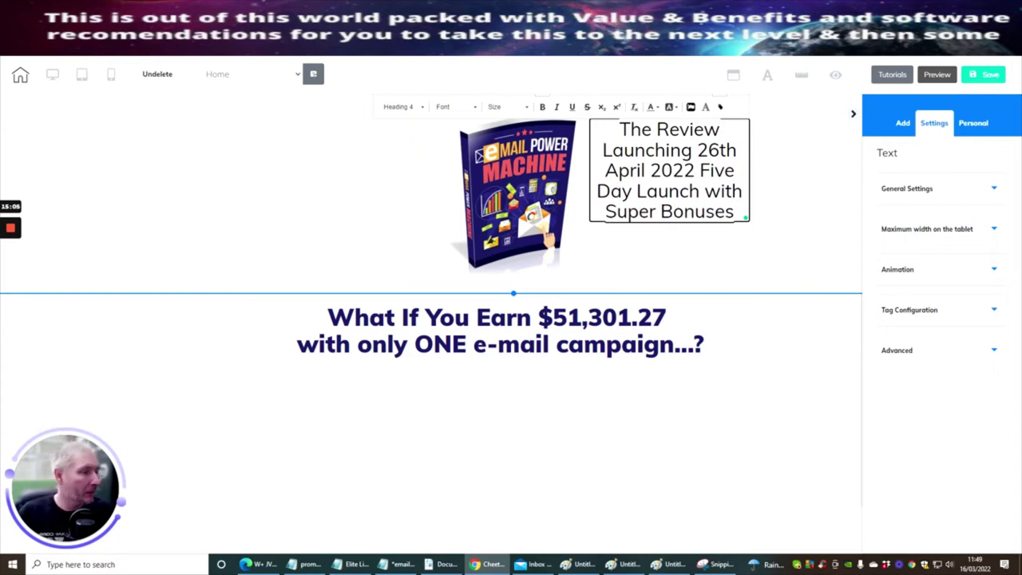
click(667, 227)
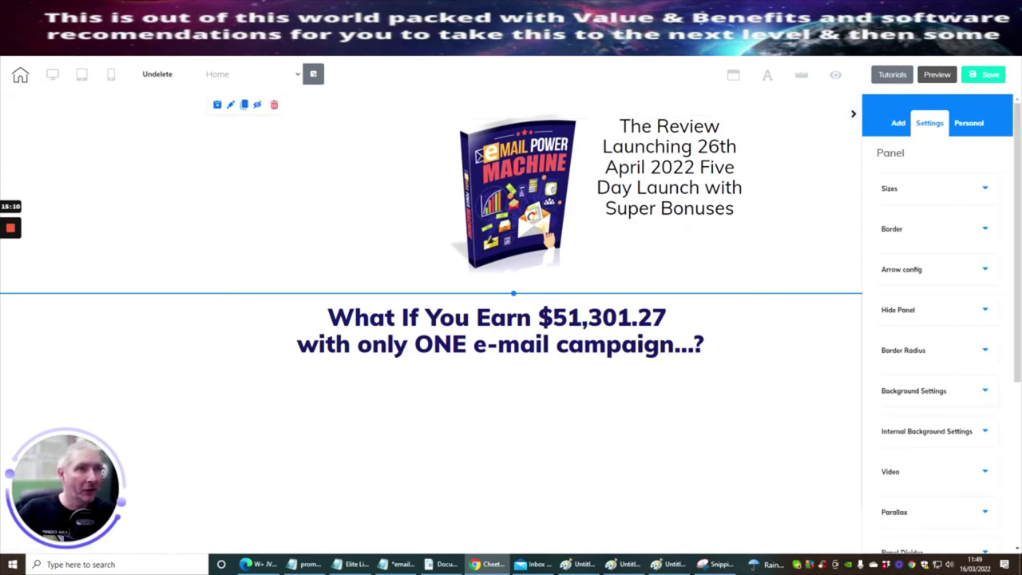
Try to capture the three price boxes under Funnel Details on the product's JV page with Snipping Tool.
key(ctrl+Tab)
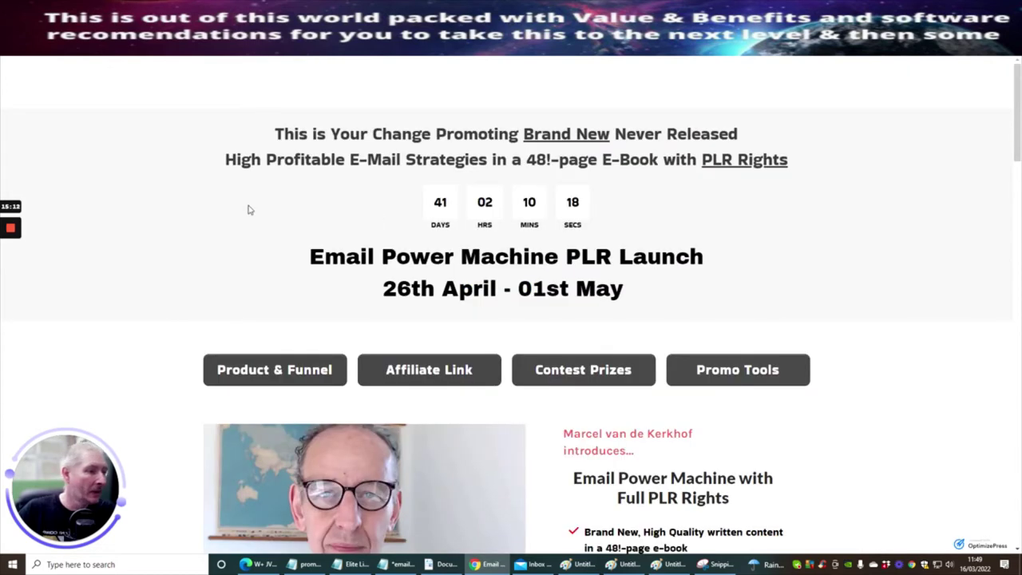
scroll(247, 209, down, 4)
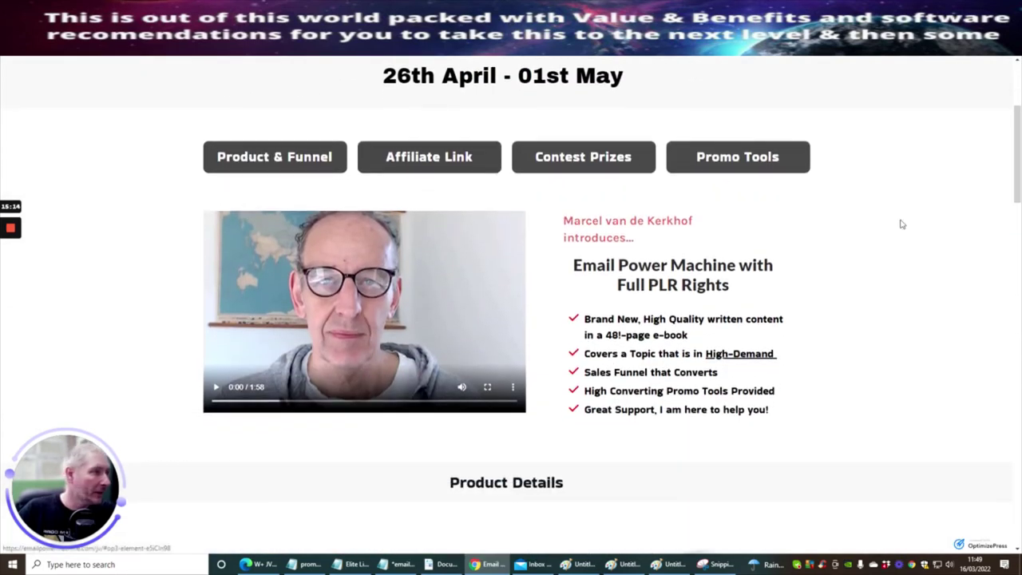
scroll(598, 169, down, 3)
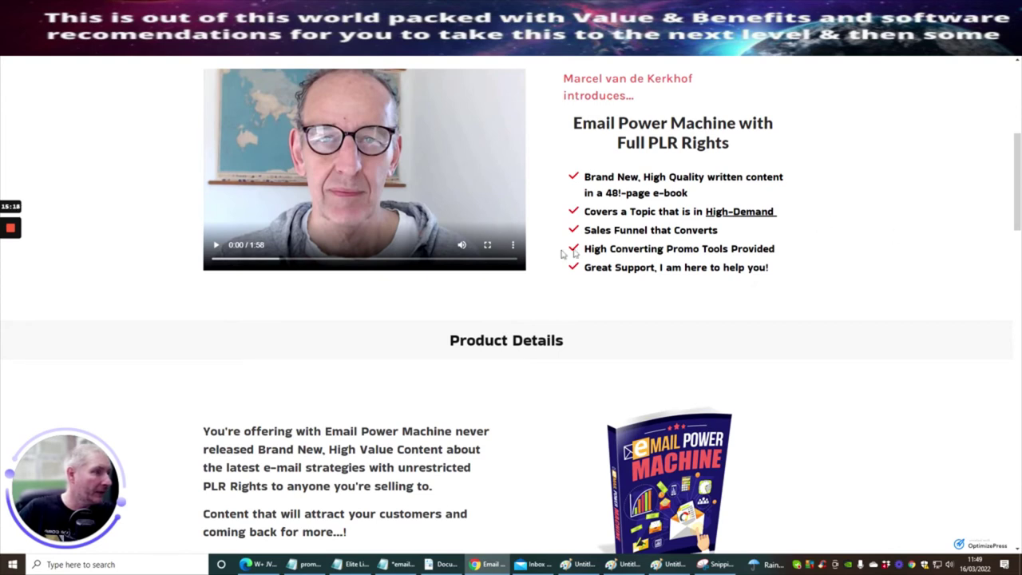
scroll(570, 249, down, 10)
scroll(570, 249, down, 1)
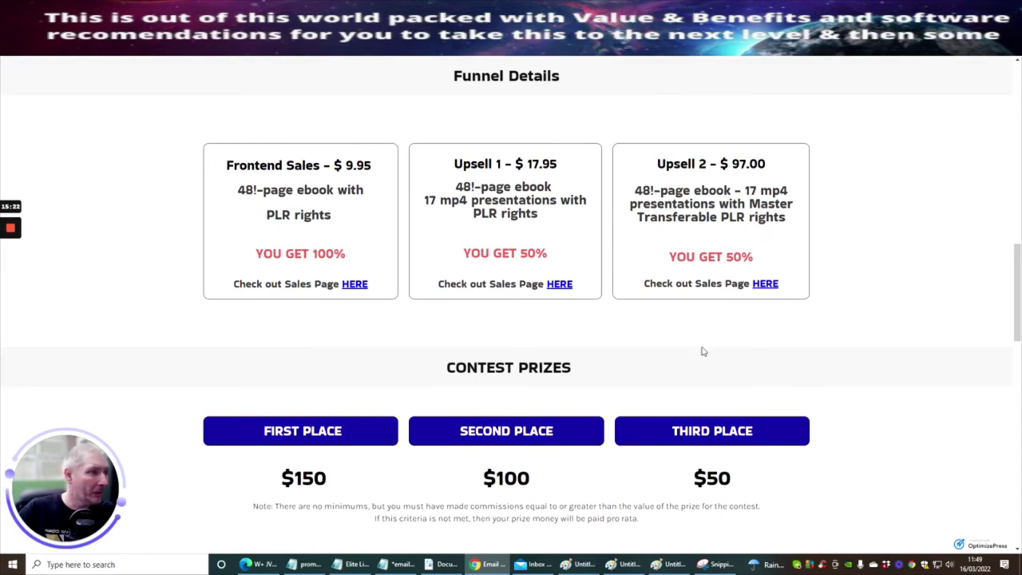
click(717, 564)
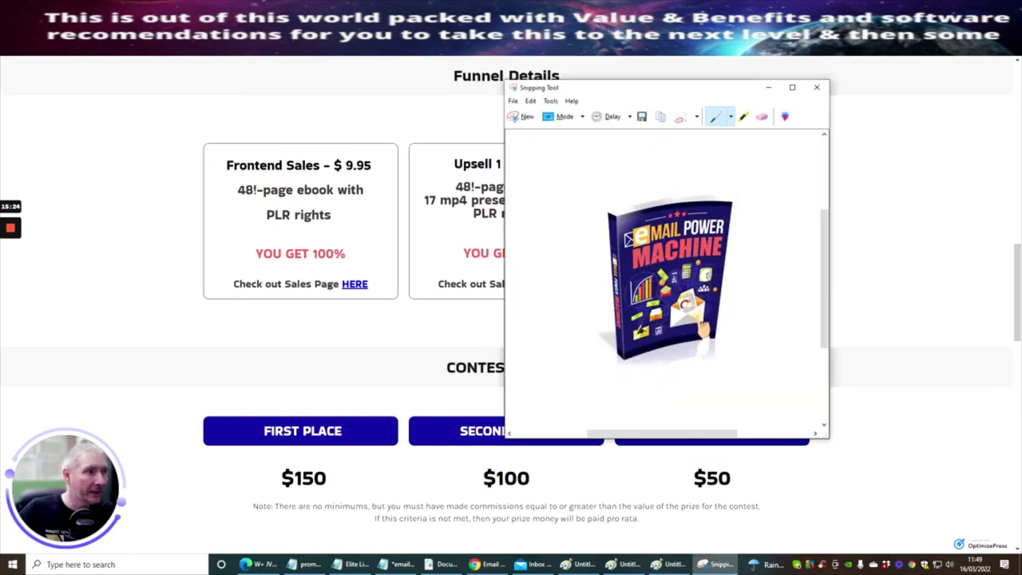
click(525, 118)
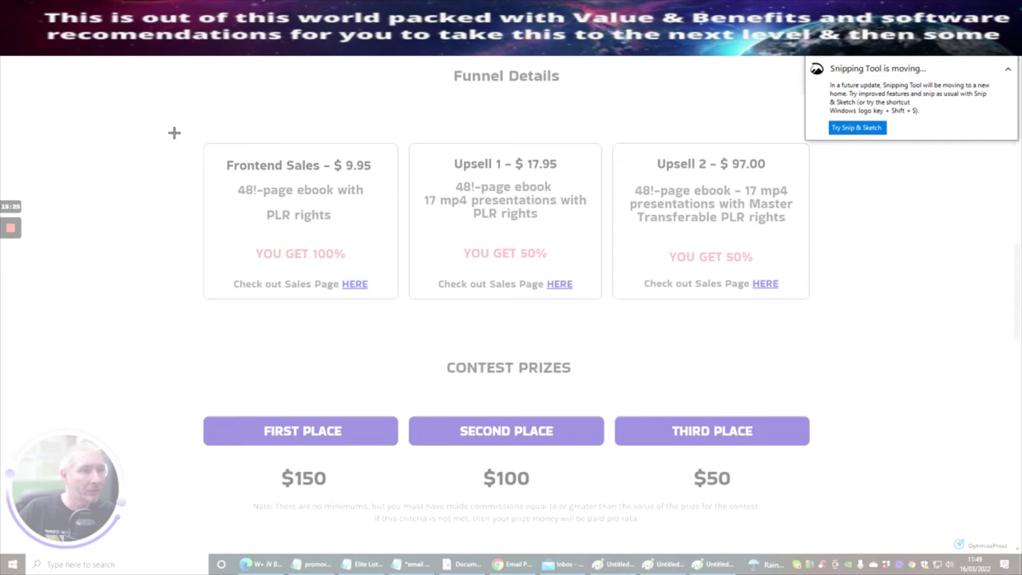
drag(174, 134, 836, 316)
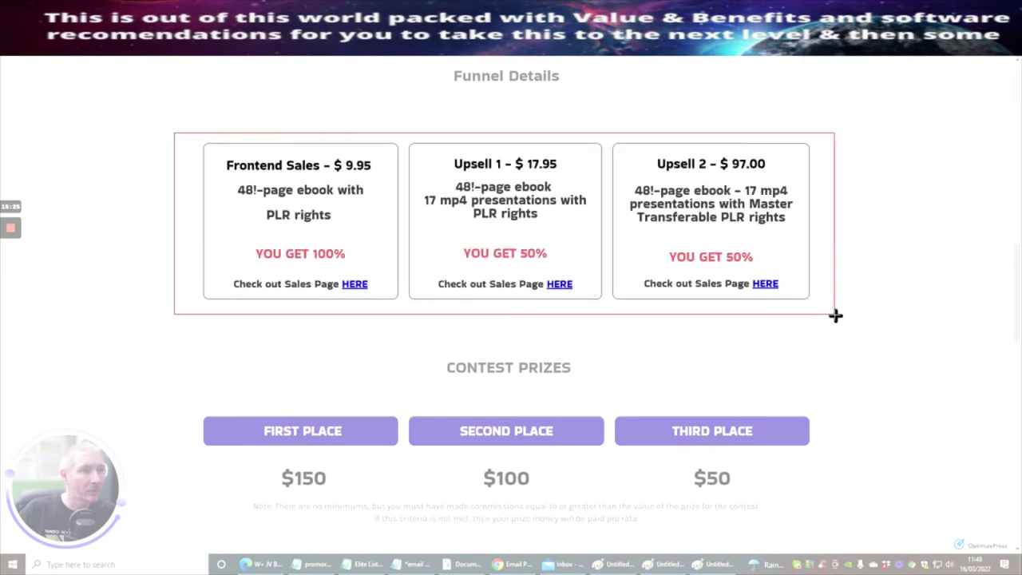
drag(835, 316, 805, 272)
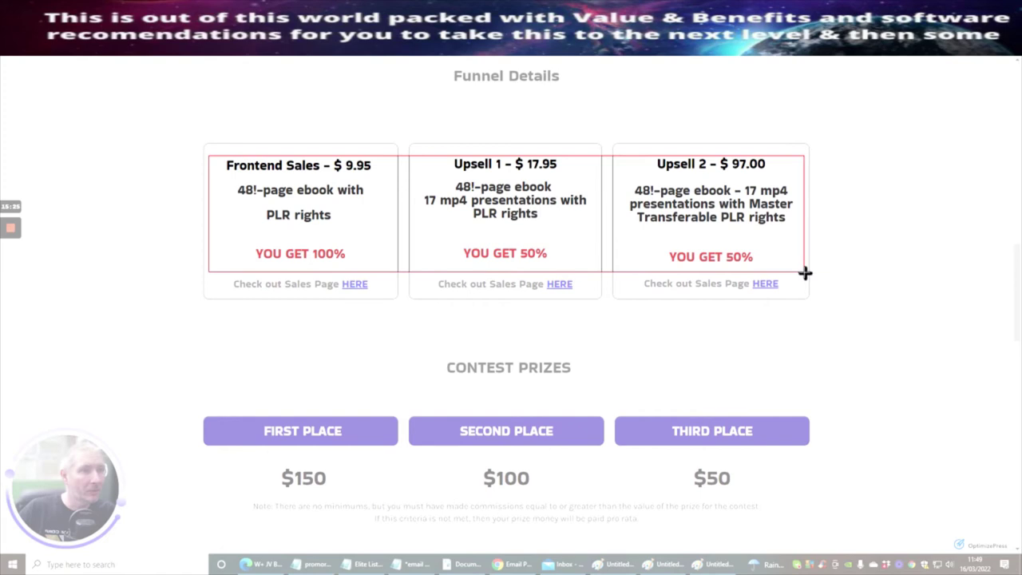
drag(805, 273, 218, 157)
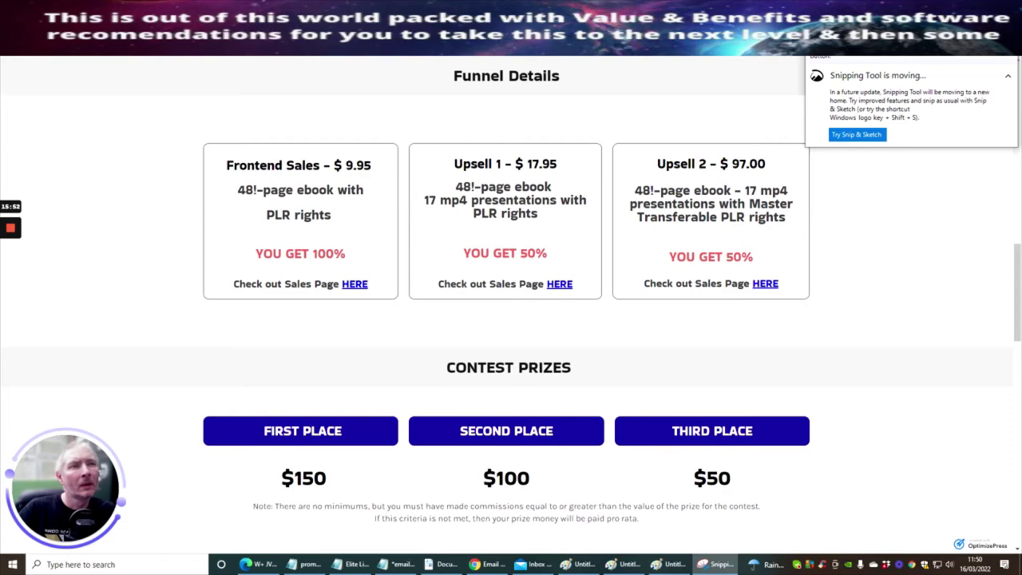
Capture the "Lets Face it - Most PLR is Simply Terrible" section of the Email Power Machine sales page with Snipping Tool.
key(alt+Tab)
scroll(346, 182, down, 8)
scroll(343, 189, down, 6)
scroll(339, 192, up, 5)
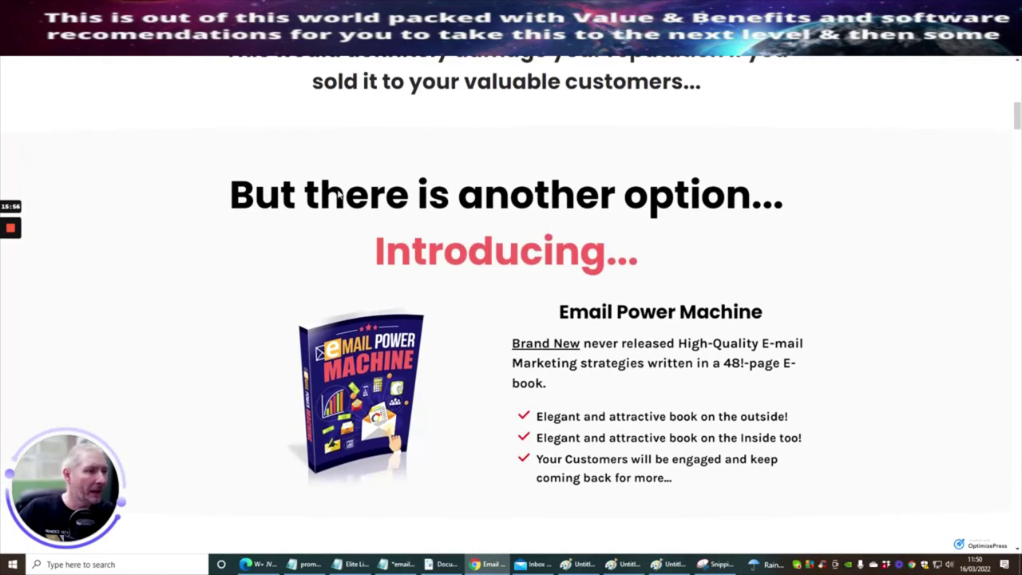
scroll(502, 199, down, 1)
scroll(503, 198, up, 4)
scroll(503, 199, down, 1)
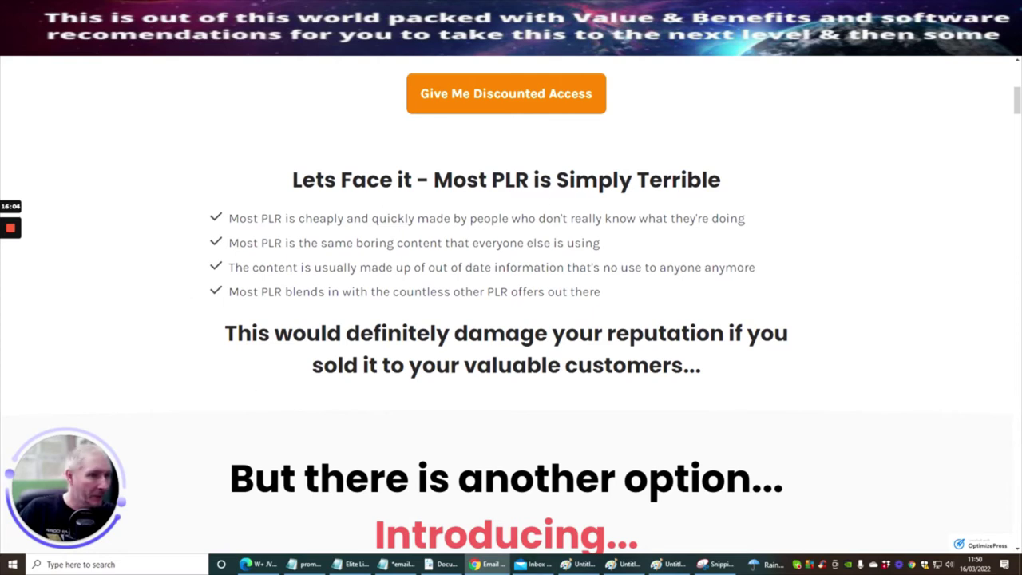
click(716, 564)
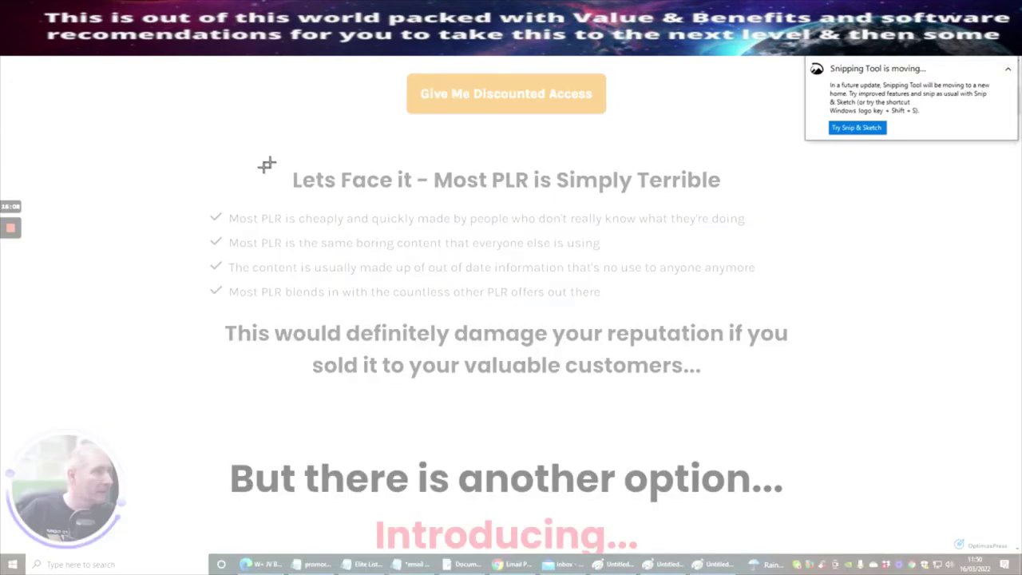
drag(181, 157, 819, 390)
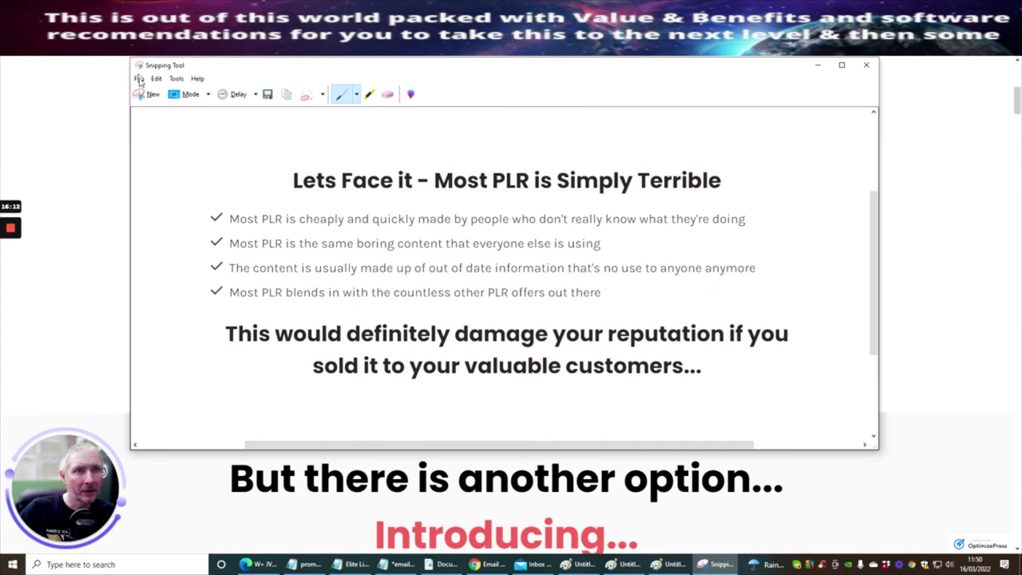
Save the snip as the JPEG file "power emnail logo" in the Pictures folder and minimise Snipping Tool.
click(139, 79)
click(156, 107)
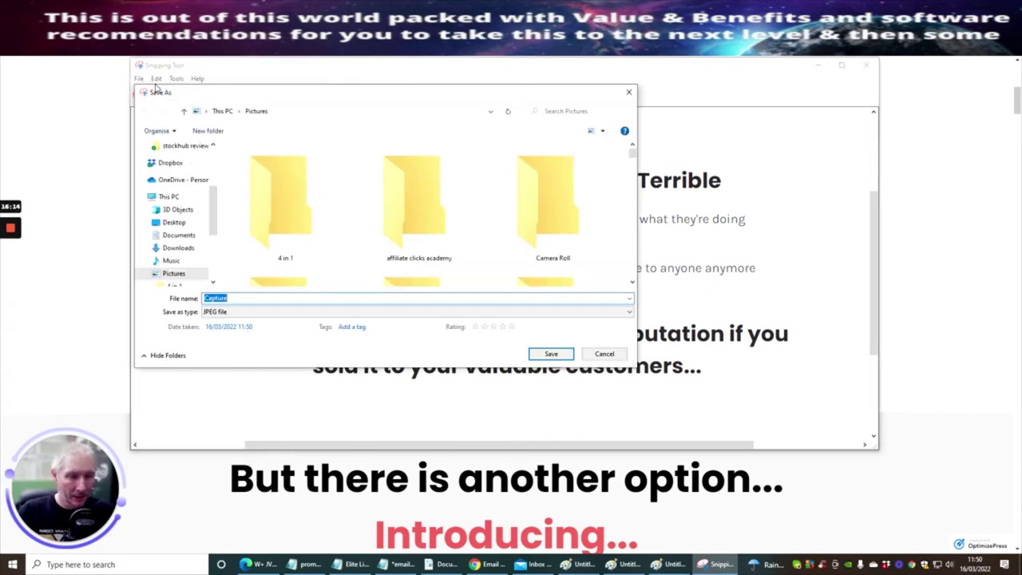
text(power emnail logo)
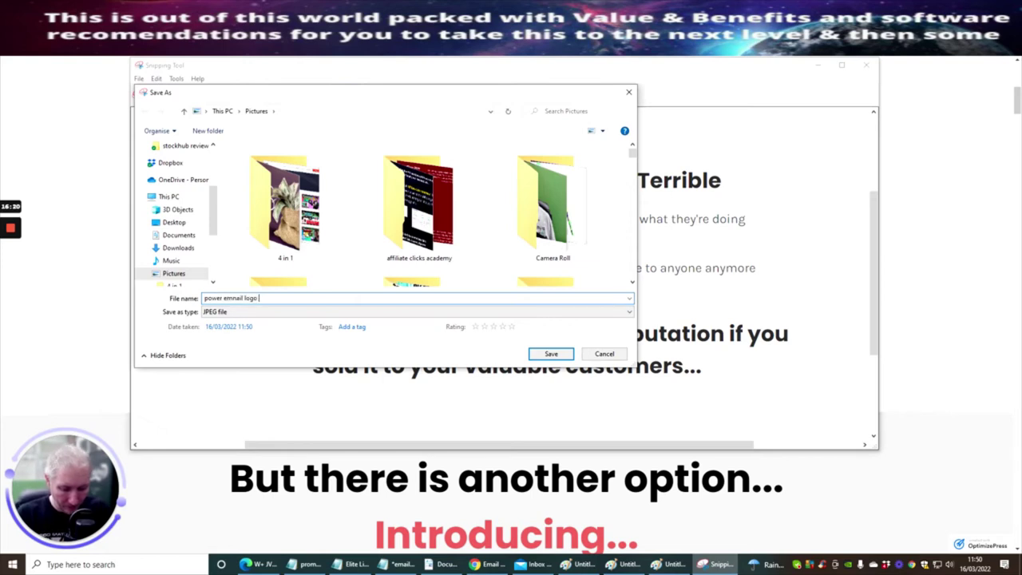
key(Return)
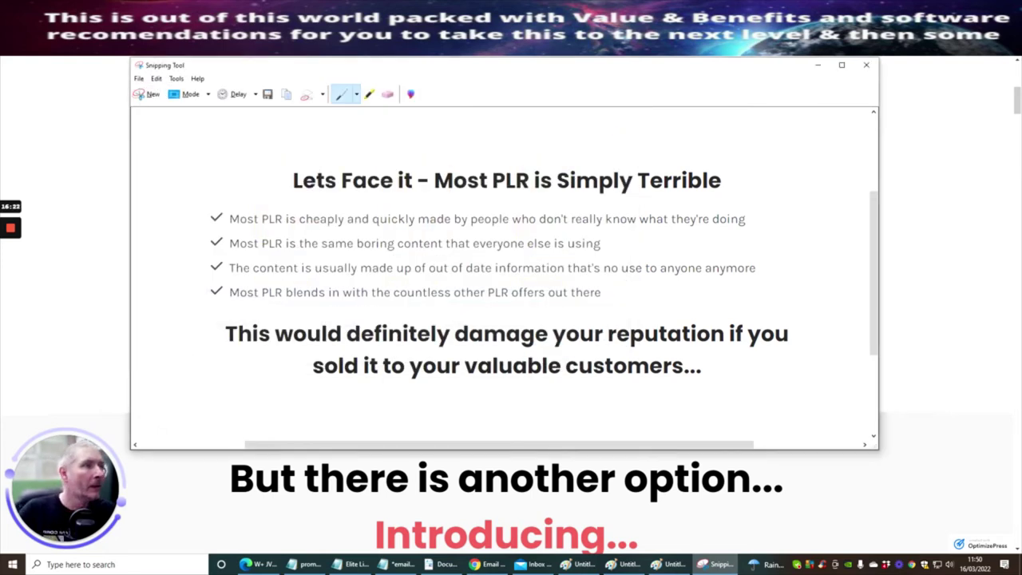
click(817, 66)
Capture the "But there is another option... Introducing..." section with the book cover and bullet points as a new snip.
scroll(612, 237, down, 4)
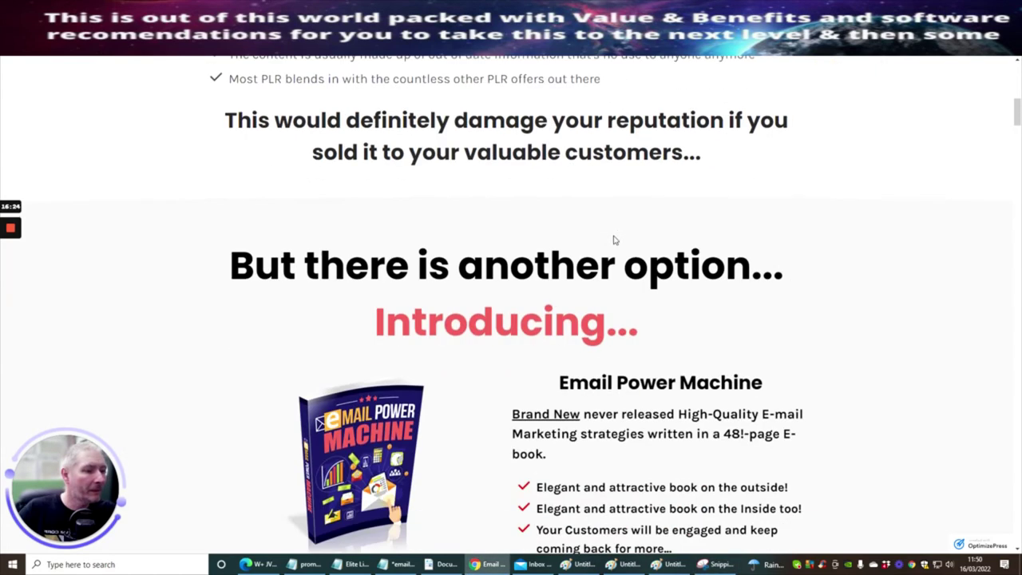
scroll(612, 303, down, 1)
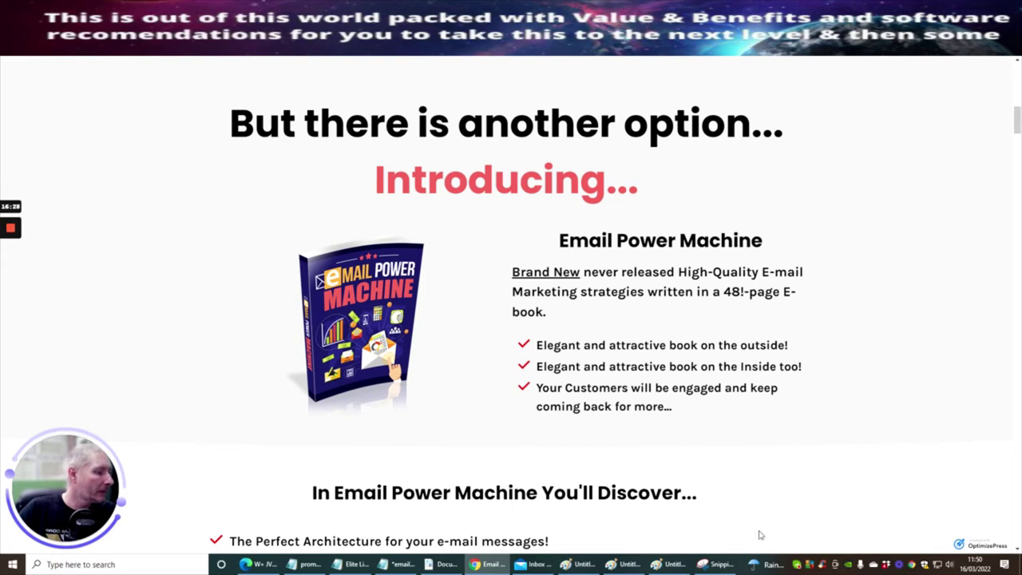
click(702, 564)
click(139, 94)
drag(206, 97, 834, 426)
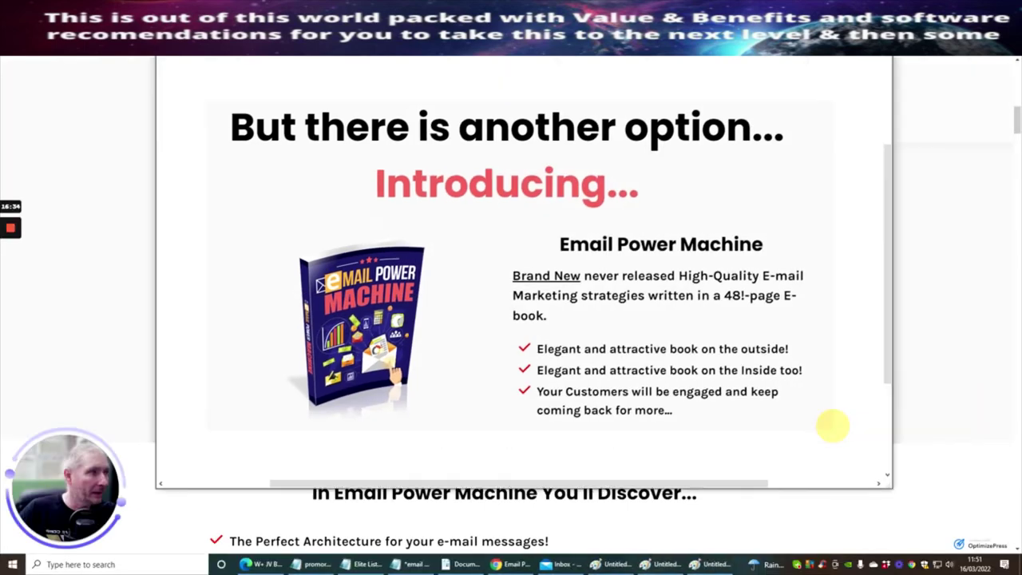
Save the snip of the introduction section as the JPEG file "power email logo 2" in the Pictures folder.
key(alt+f)
key(a)
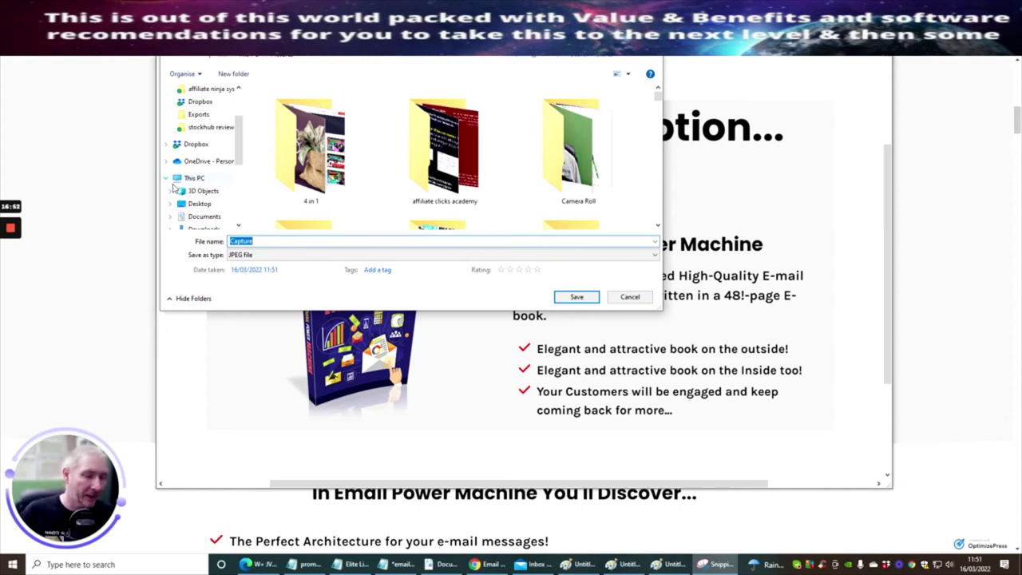
text(p)
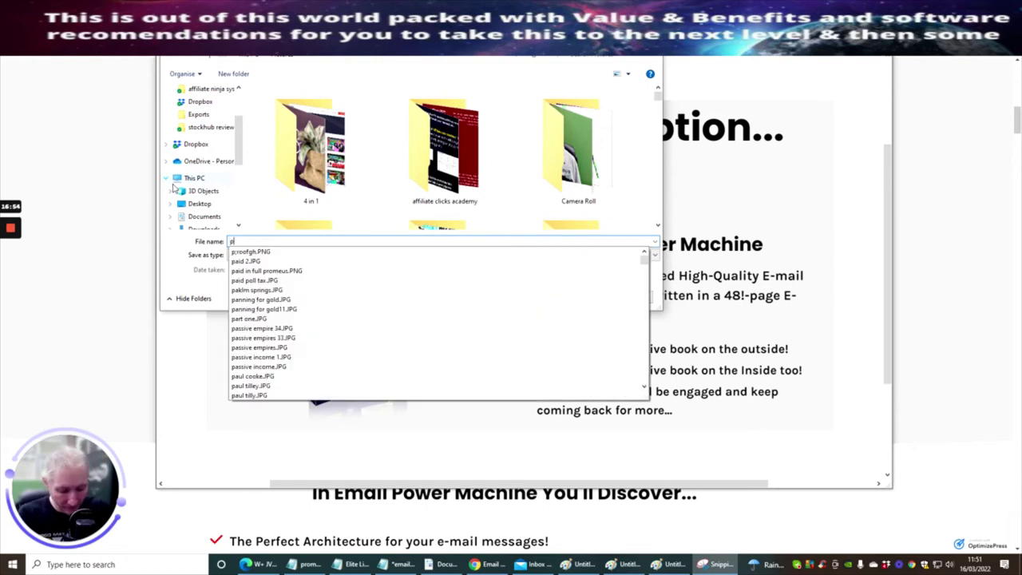
text(ower email logo)
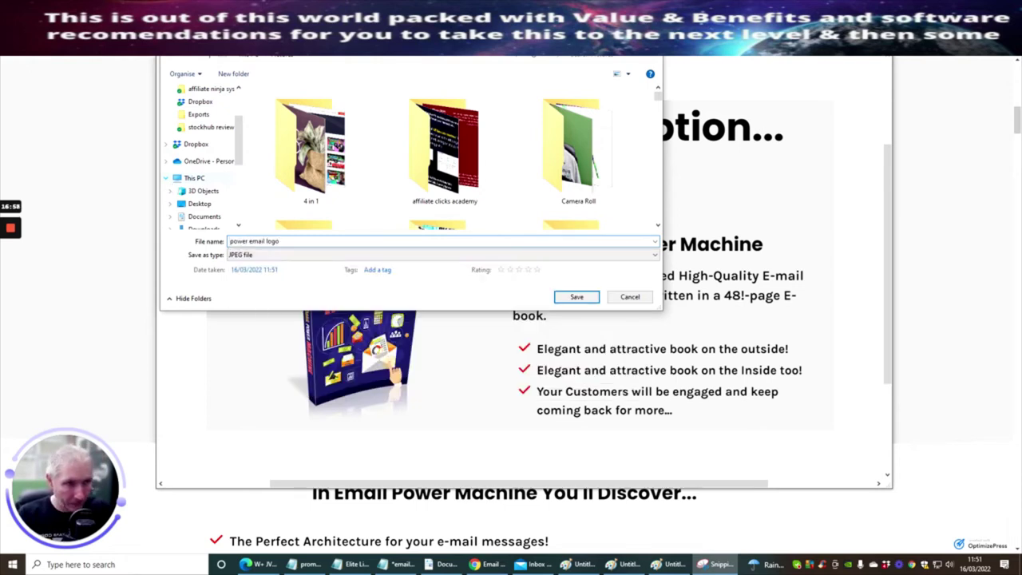
key(Return)
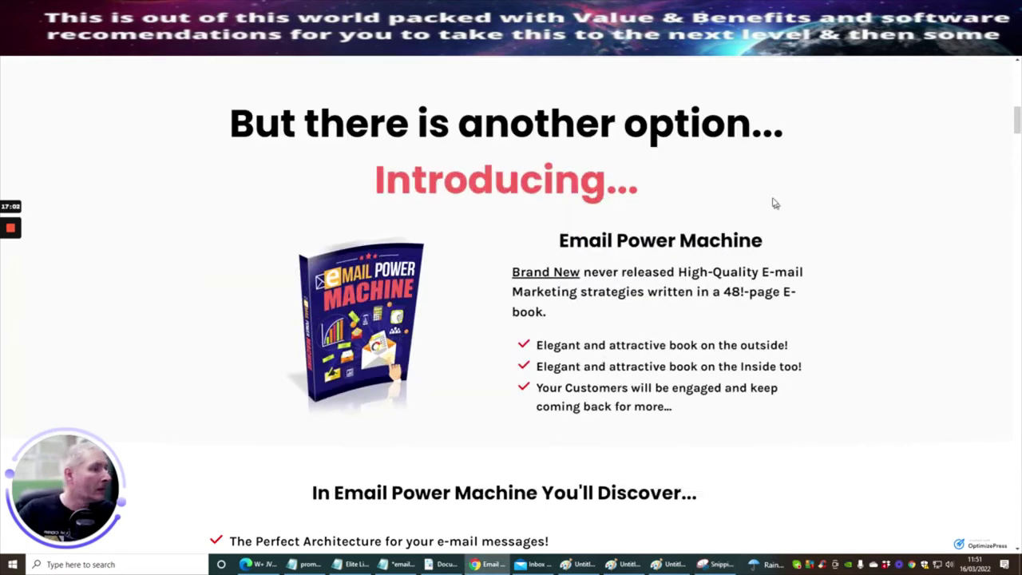
Capture the "In Email Power Machine You'll Discover..." list together with the money machine line below it as a new snip.
scroll(771, 203, down, 5)
scroll(716, 190, up, 1)
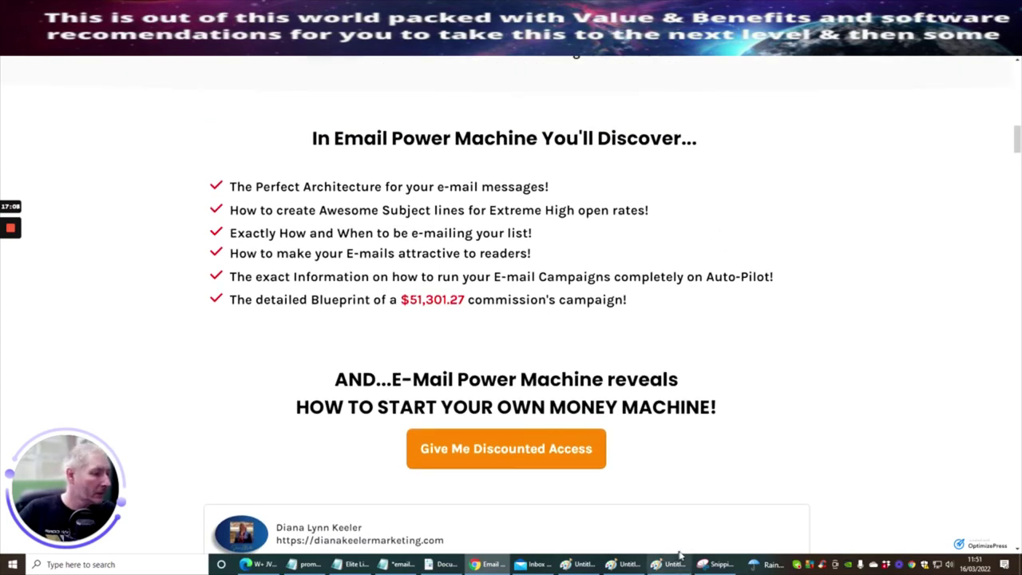
click(717, 564)
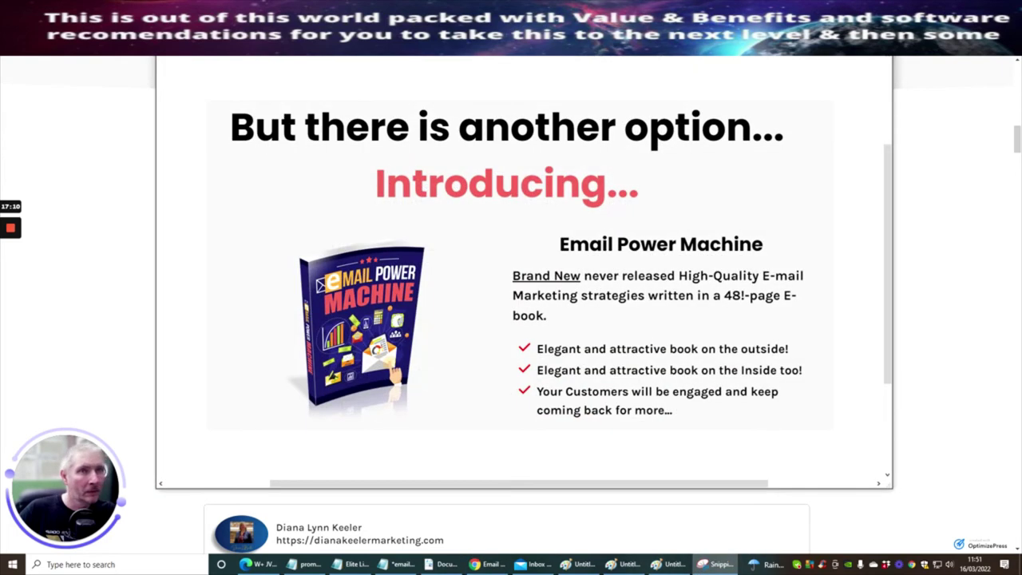
key(ctrl+n)
drag(190, 117, 791, 424)
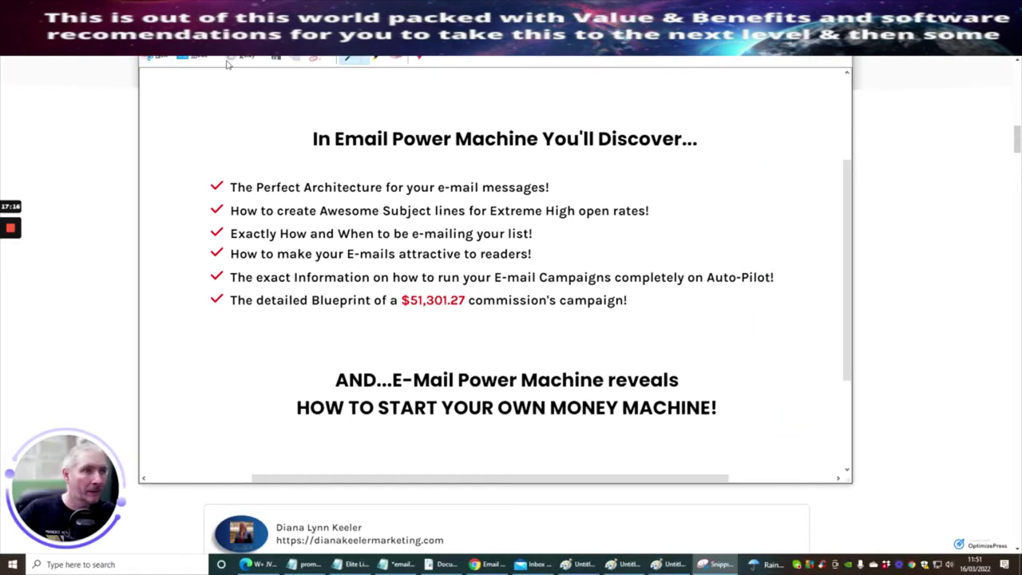
Save the snip of the discover list as the JPEG file "power email logo 3" in Pictures and minimise Snipping Tool.
key(alt+f)
click(154, 67)
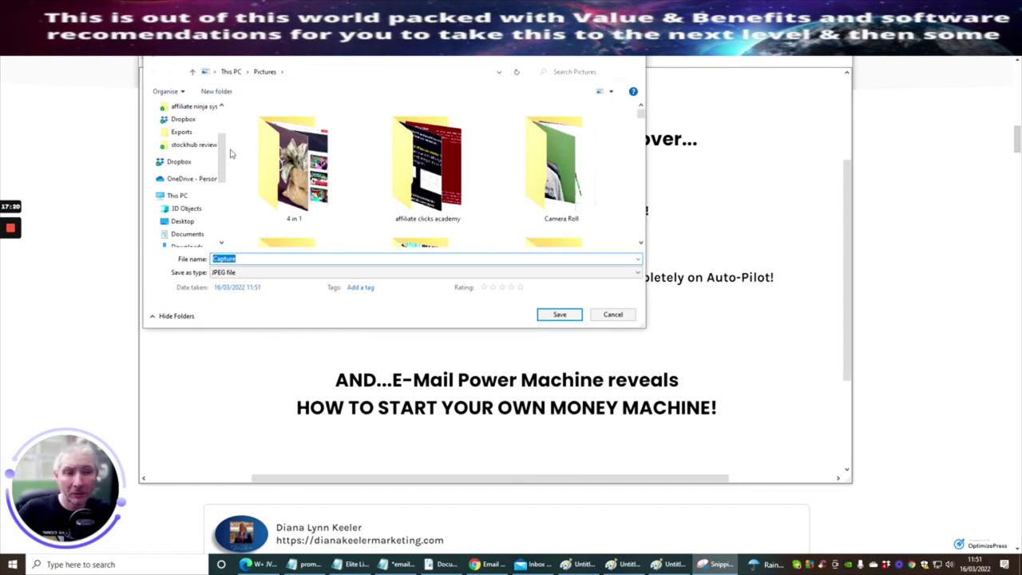
text(power email)
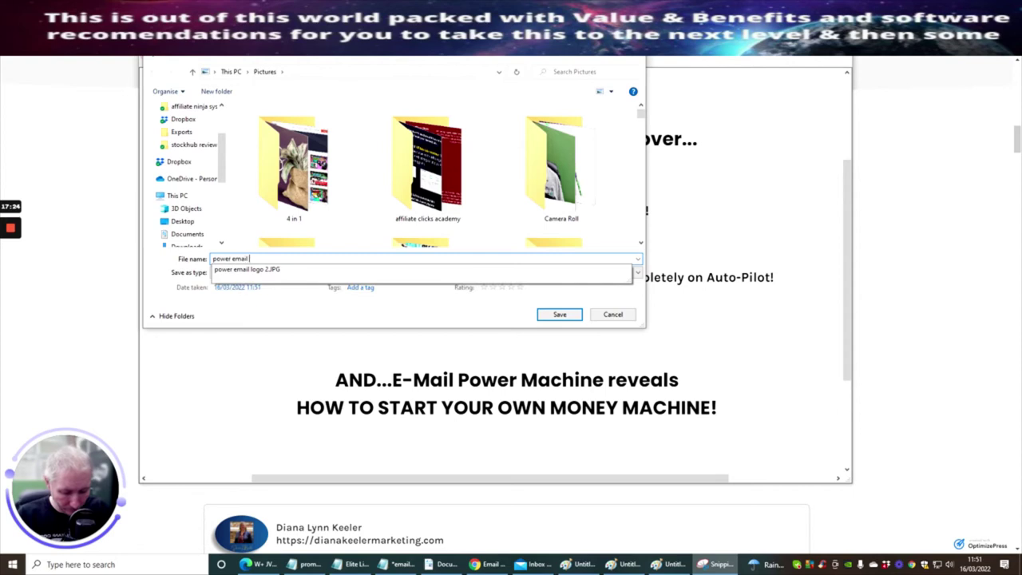
text( logo 3)
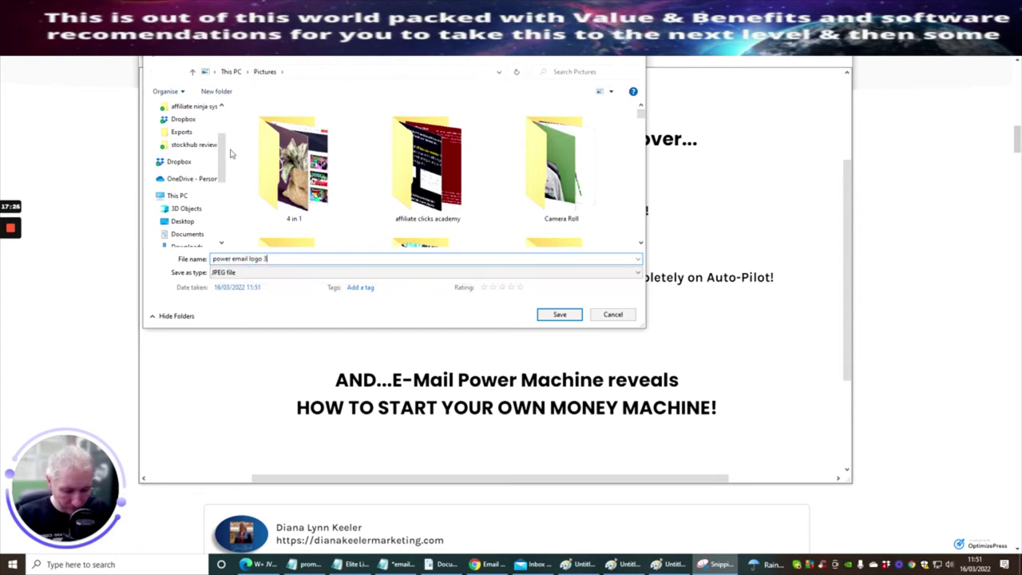
key(Return)
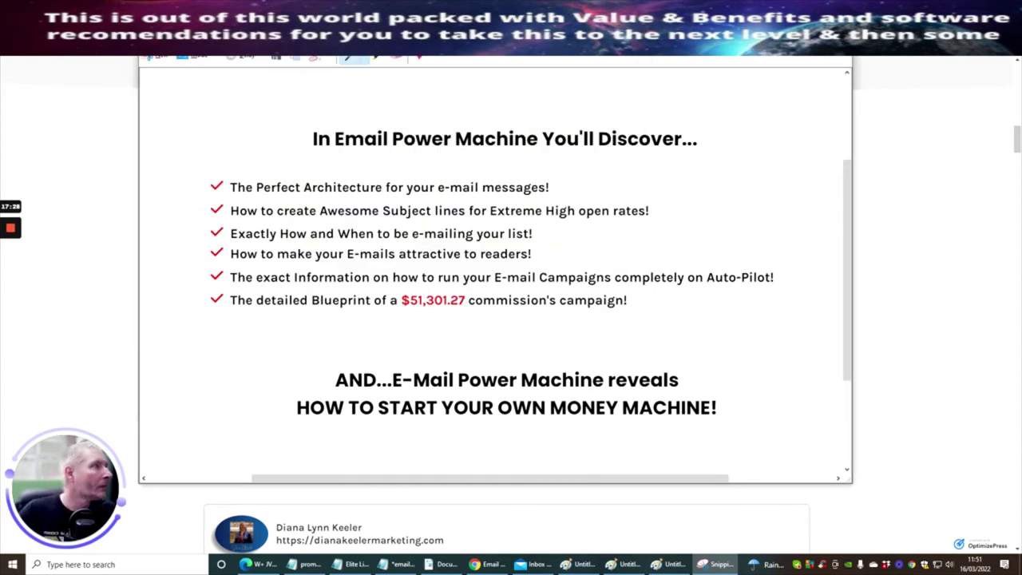
click(775, 56)
Review the testimonials, income proof and module descriptions on the Email Power Machine sales page for further sections to capture.
scroll(718, 168, down, 5)
scroll(718, 164, up, 1)
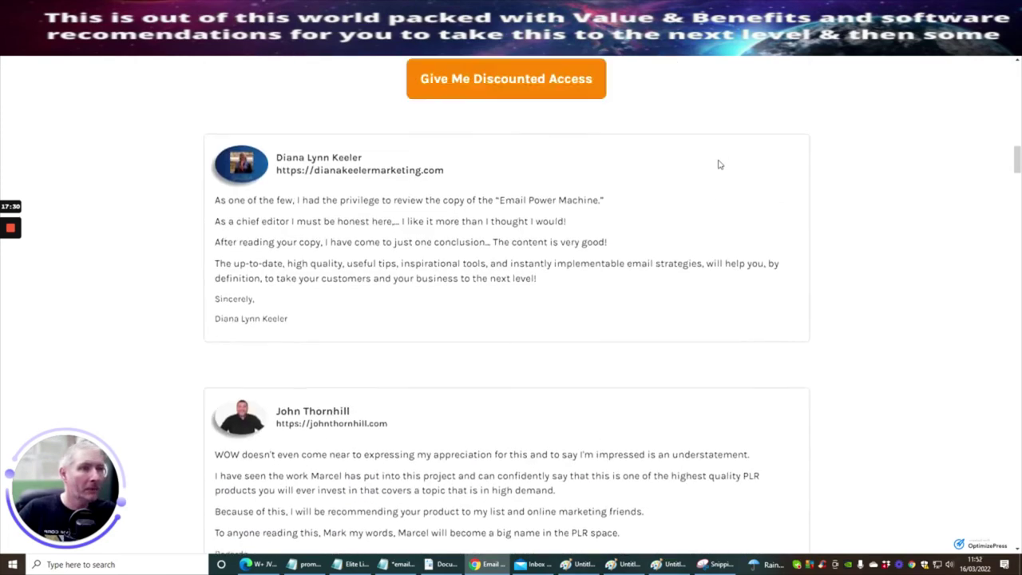
scroll(719, 165, down, 8)
scroll(713, 185, down, 10)
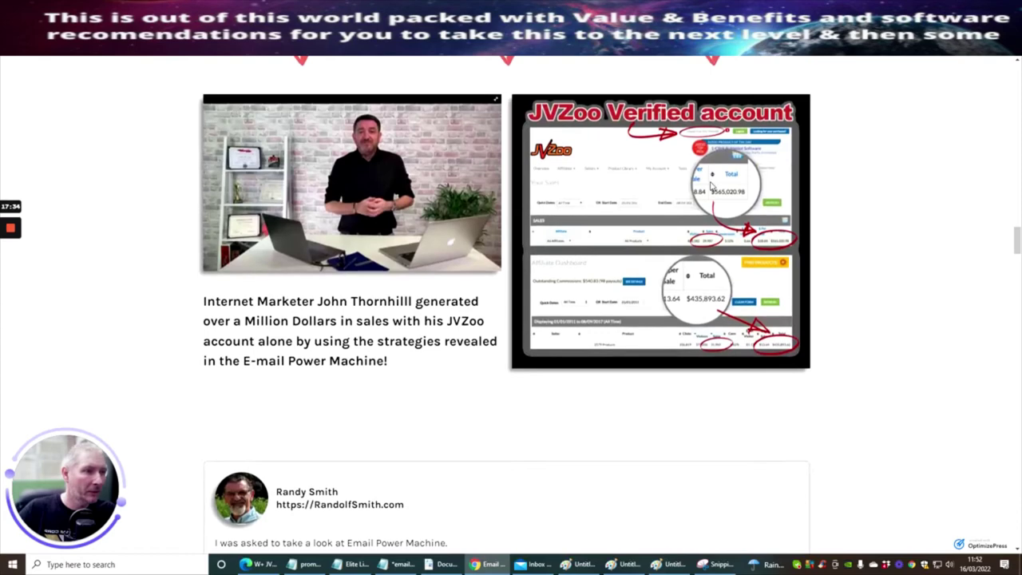
scroll(713, 185, down, 12)
scroll(715, 188, down, 5)
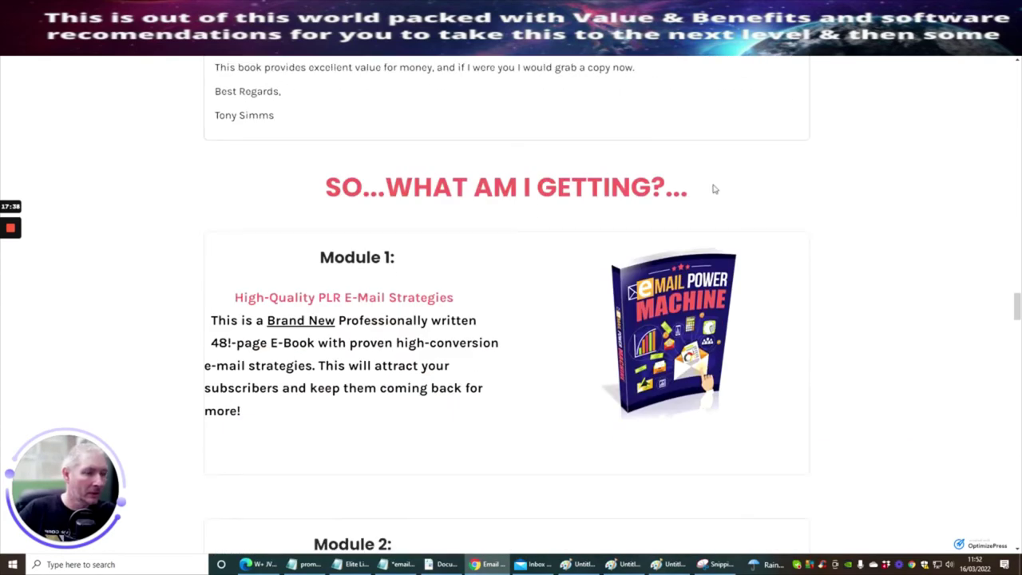
scroll(715, 188, up, 4)
scroll(715, 188, down, 4)
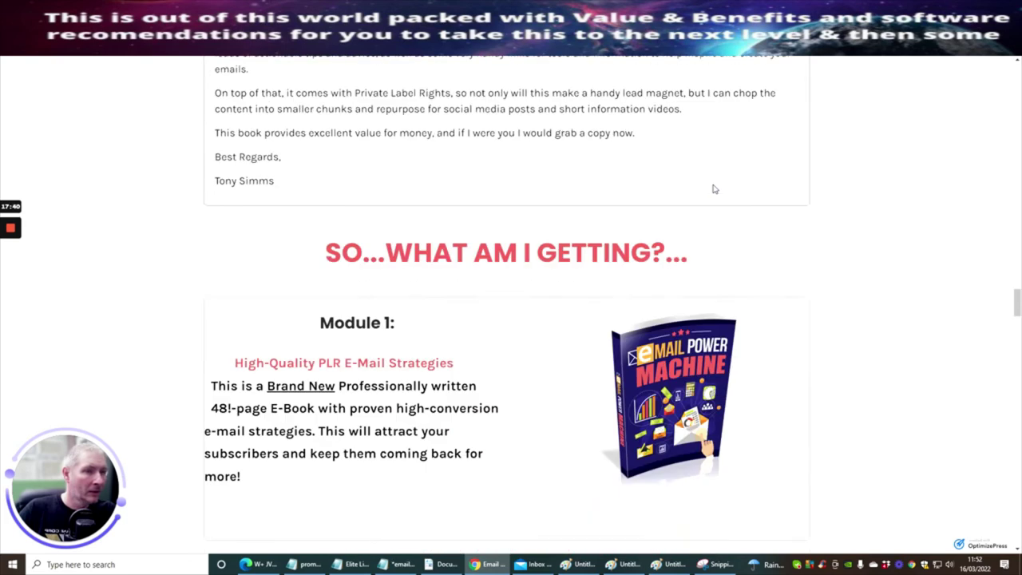
scroll(715, 190, down, 3)
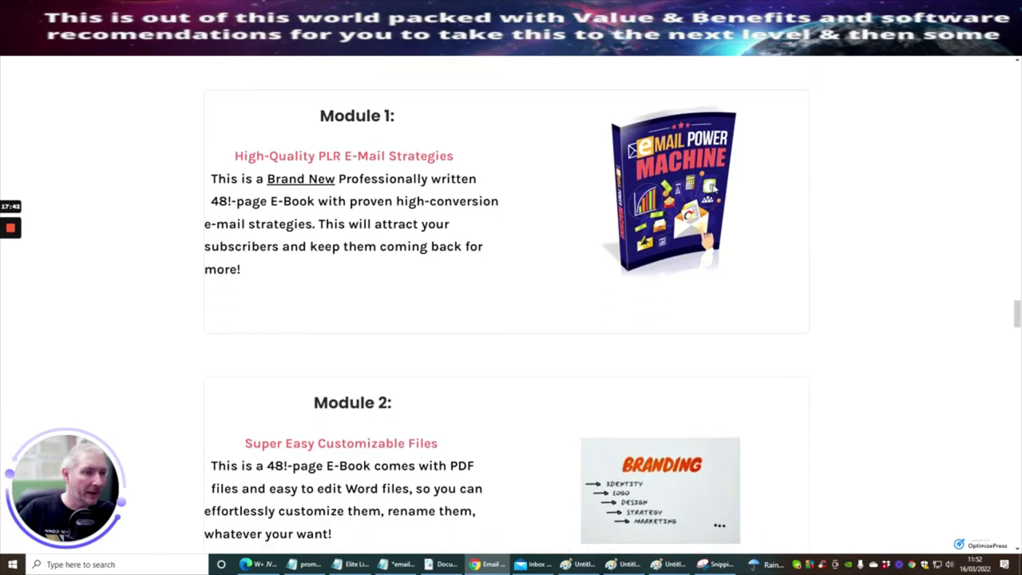
scroll(712, 189, down, 12)
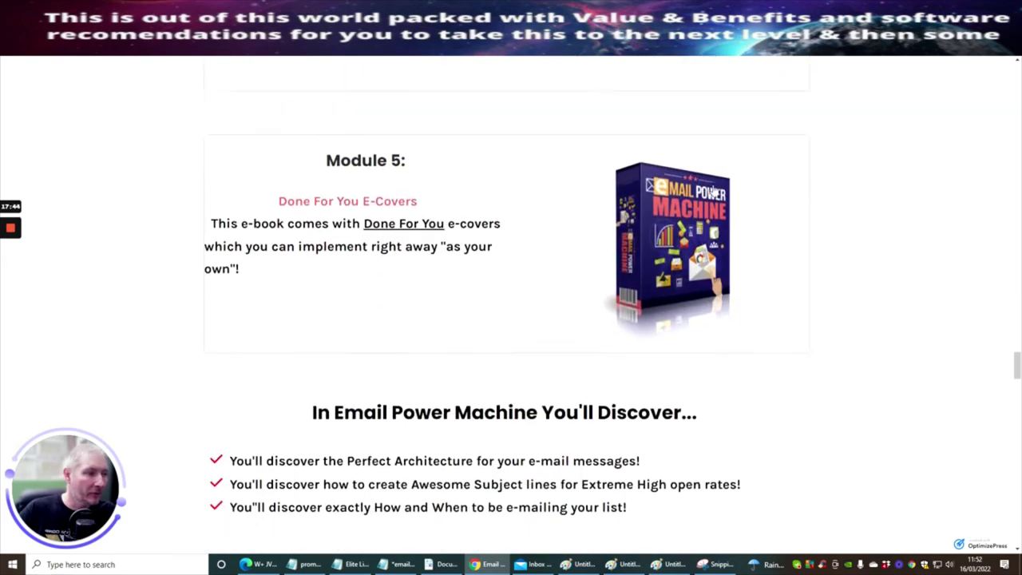
scroll(712, 192, down, 12)
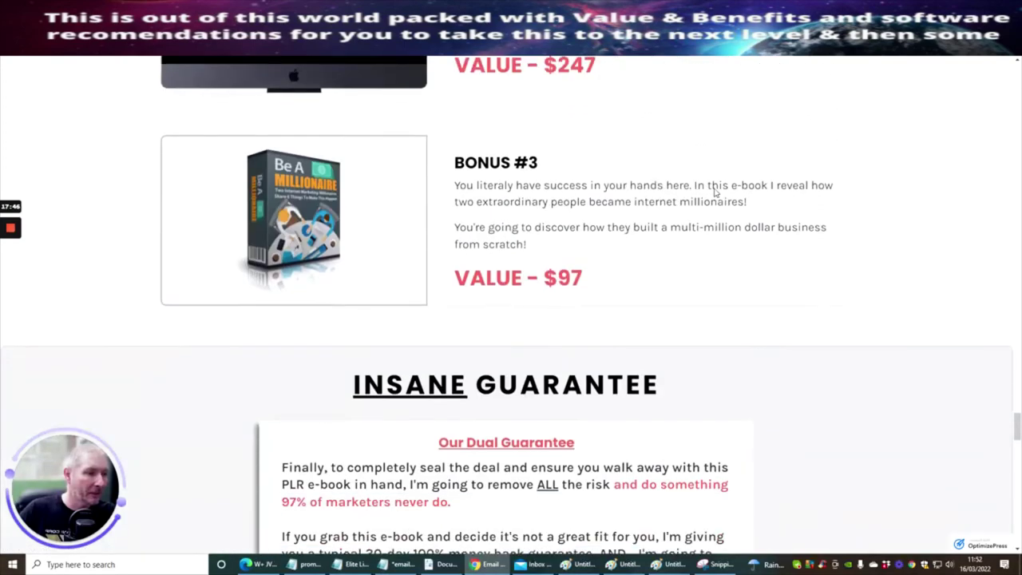
Examine the bonuses, guarantee, discount offer and frequently asked questions of the sales page, and return to the module overview.
scroll(714, 192, up, 10)
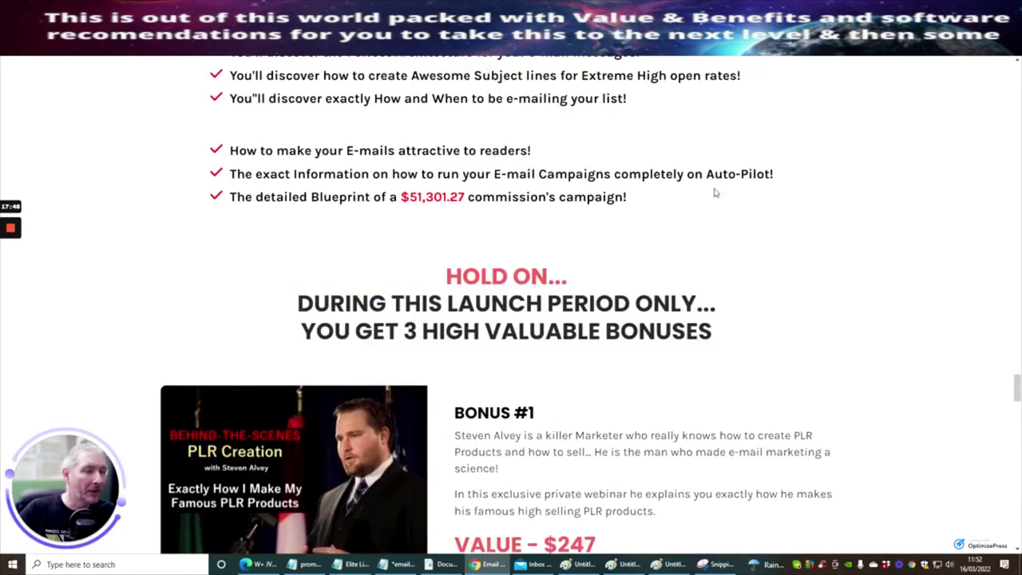
scroll(714, 193, down, 9)
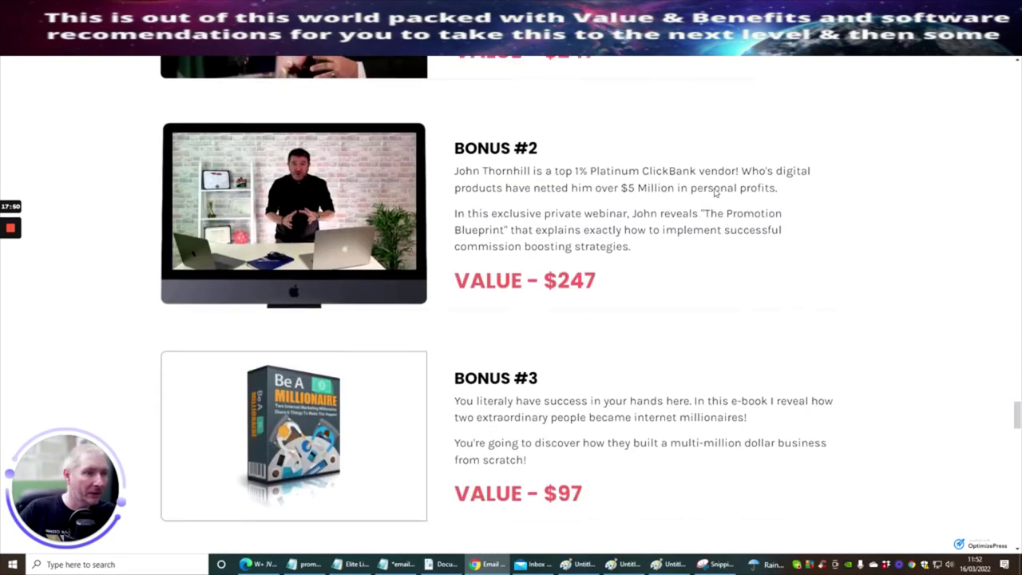
scroll(715, 193, up, 4)
scroll(714, 192, down, 12)
scroll(715, 191, up, 4)
scroll(715, 192, down, 6)
scroll(715, 192, down, 6)
scroll(715, 192, down, 1)
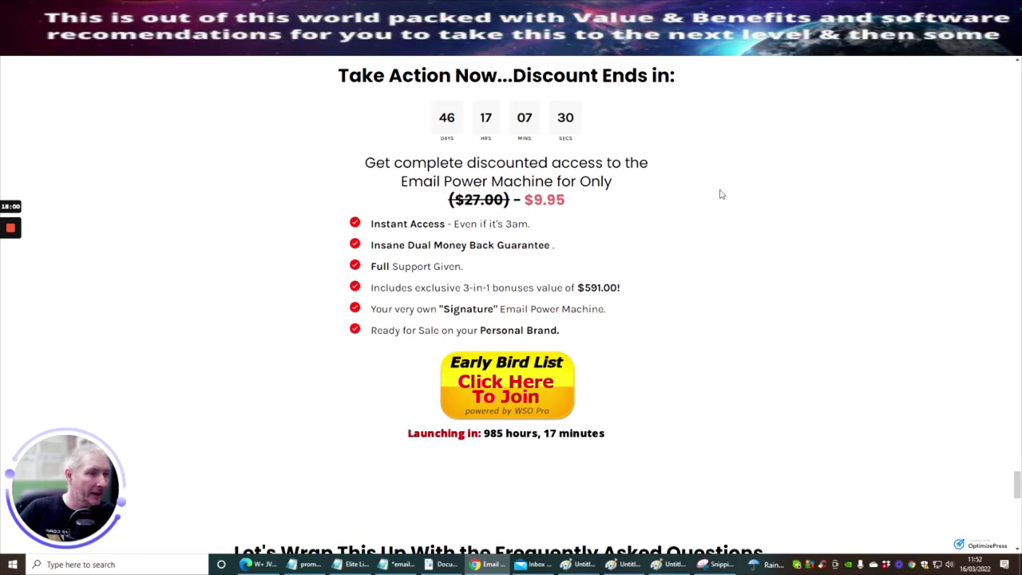
scroll(751, 286, down, 5)
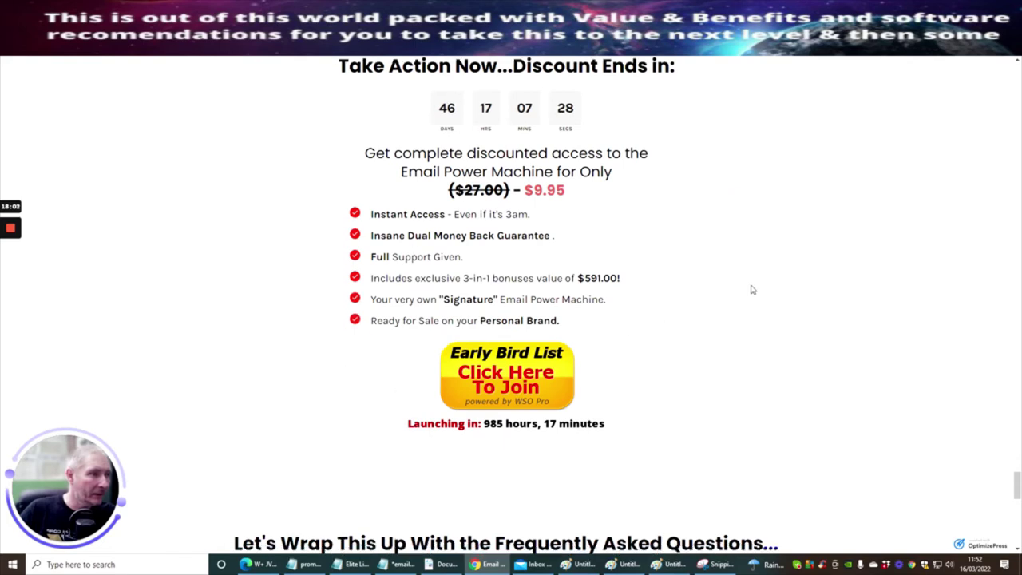
scroll(503, 308, down, 6)
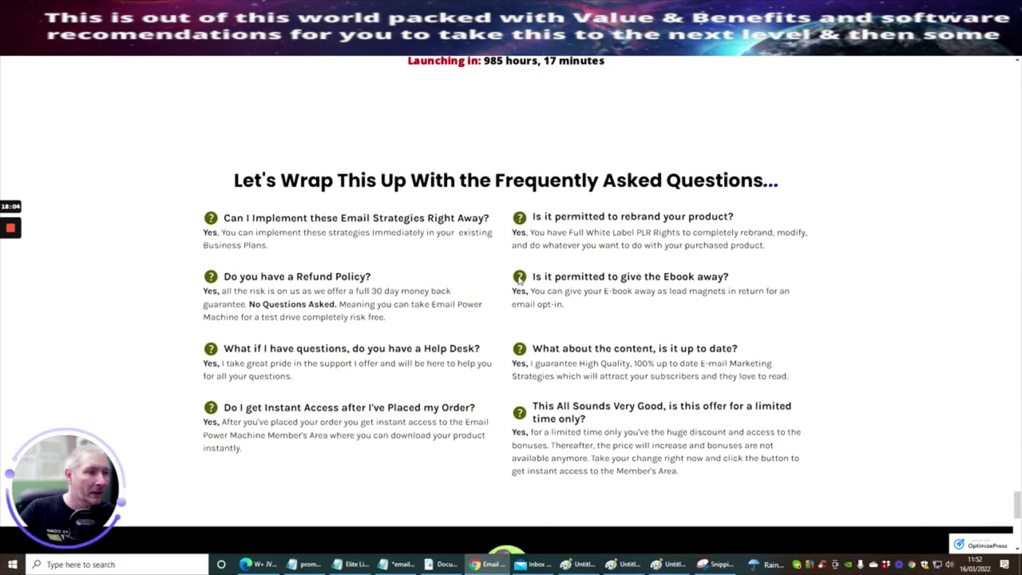
scroll(516, 268, up, 5)
scroll(495, 223, up, 20)
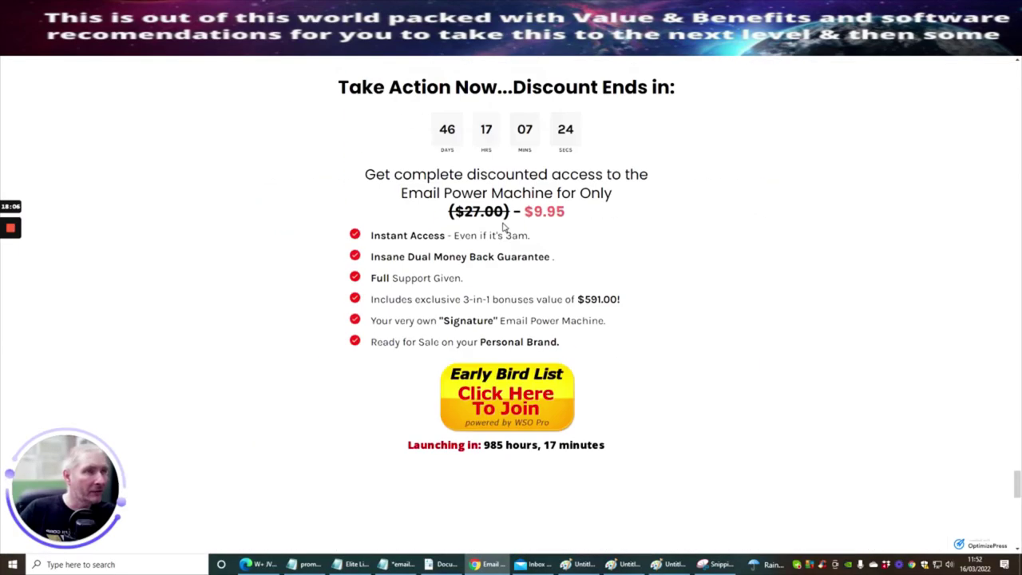
scroll(493, 218, up, 10)
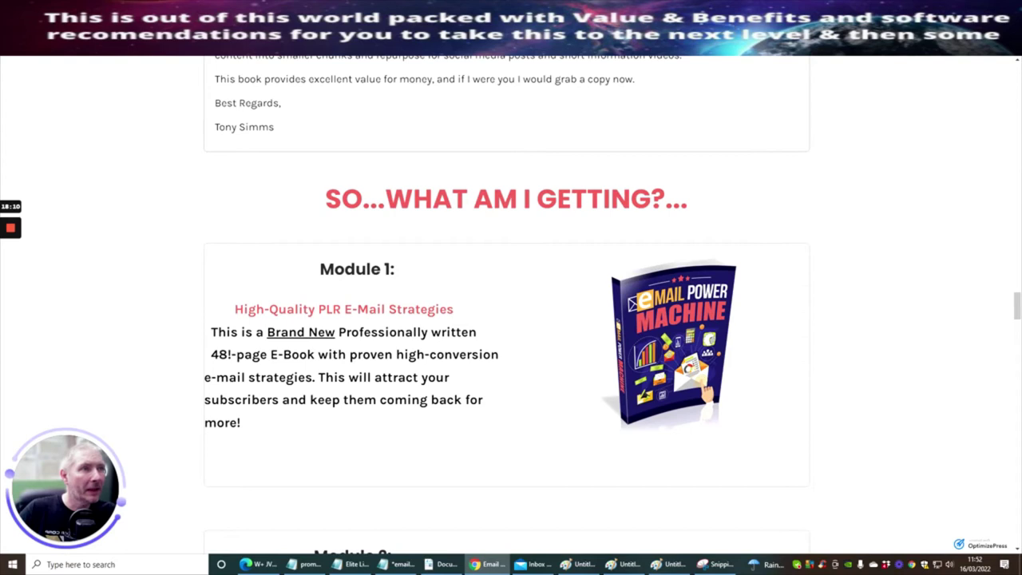
Switch to the review page in the Cheetah editor and clone the panel with the "What If You Earn $51,301.27" headline.
key(ctrl+Tab)
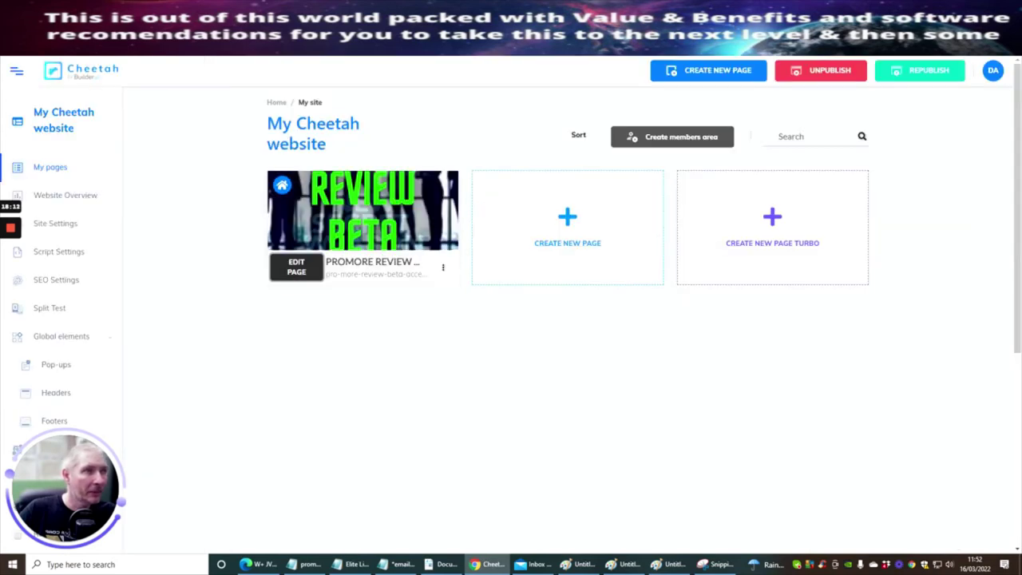
click(296, 266)
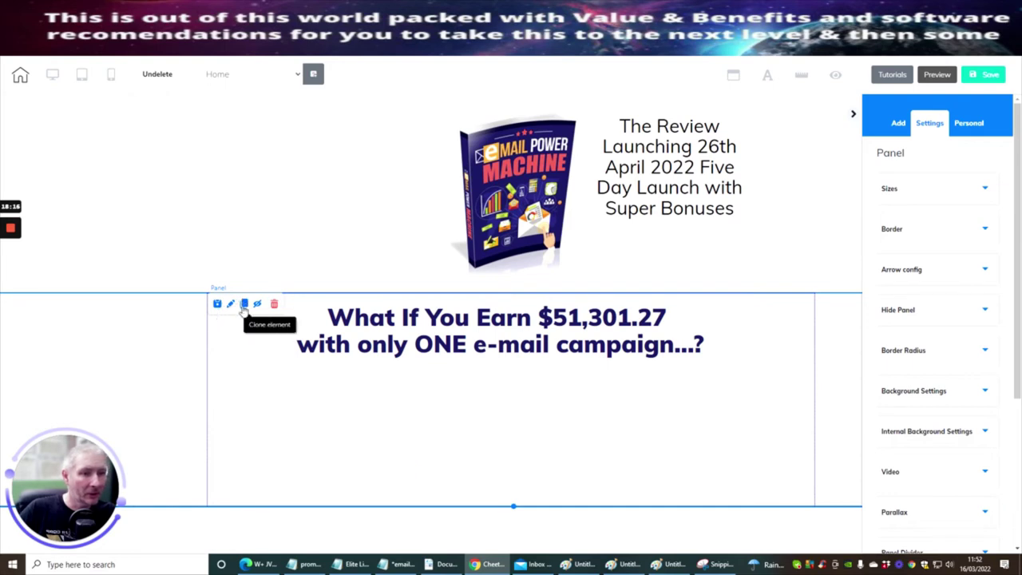
click(244, 304)
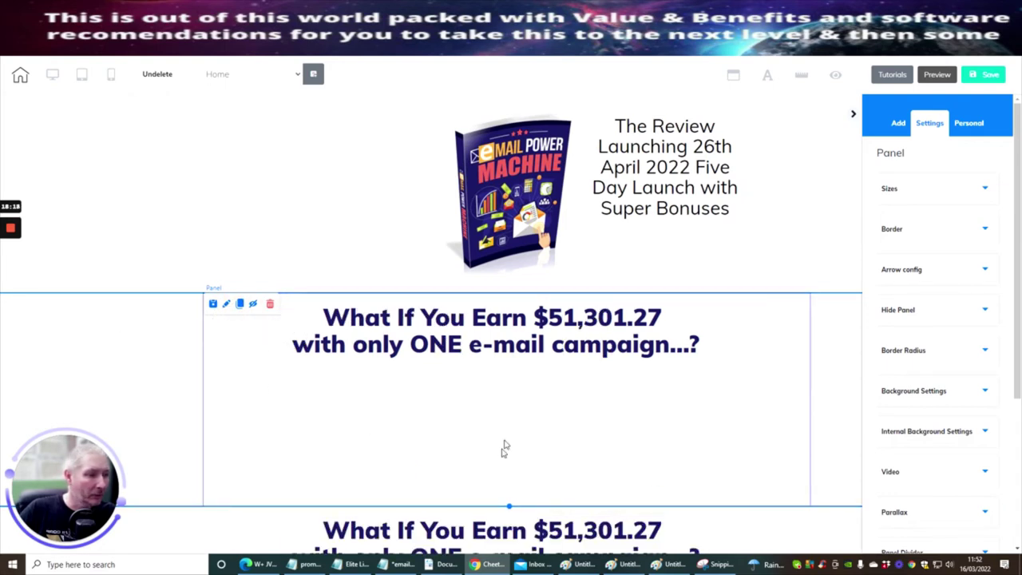
Delete the duplicated headline text from the cloned panel, leaving the panel itself in place.
scroll(505, 447, down, 2)
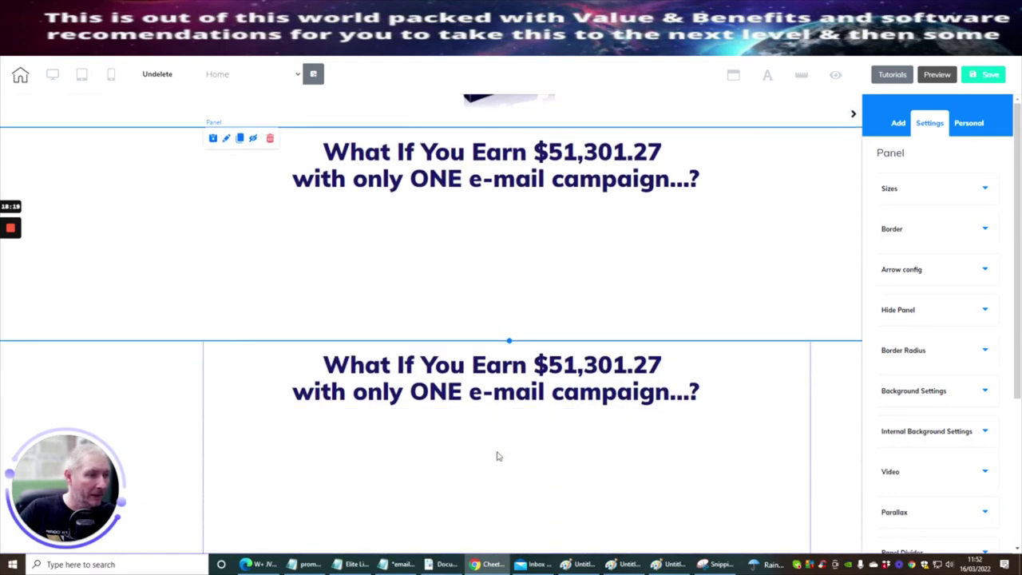
click(320, 382)
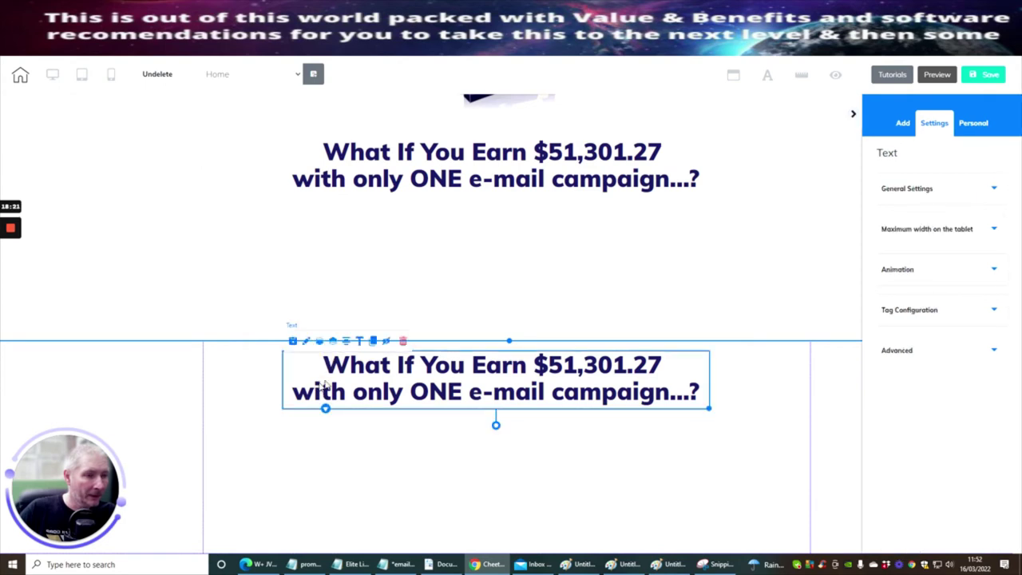
click(403, 343)
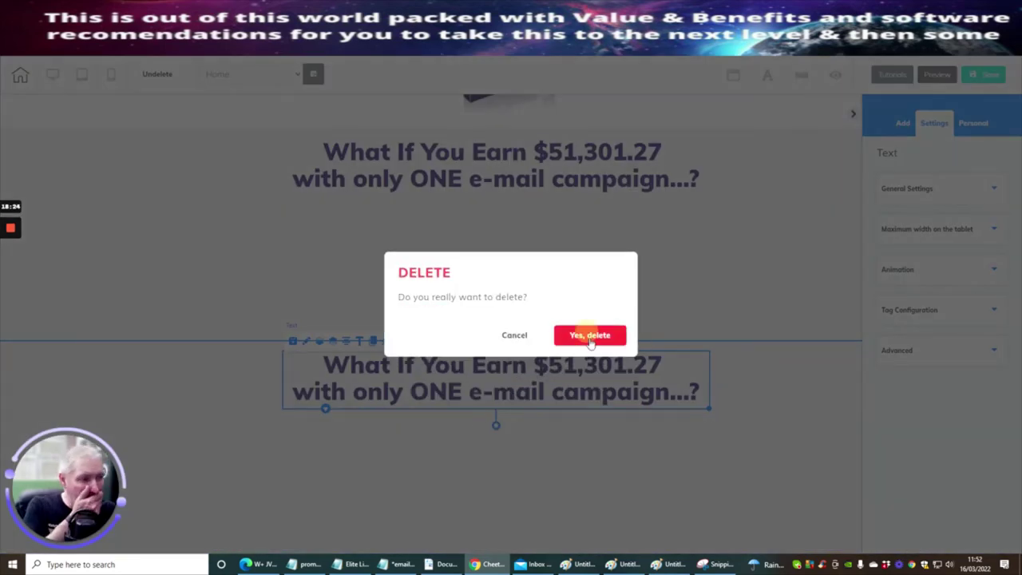
click(590, 336)
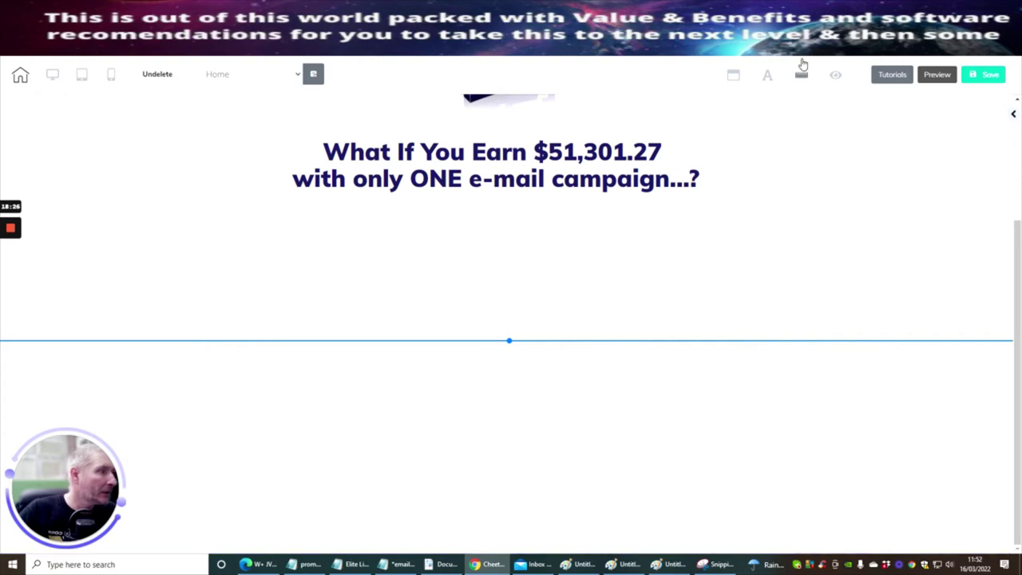
Add a horizontal image element to the middle of the emptied panel.
click(1013, 114)
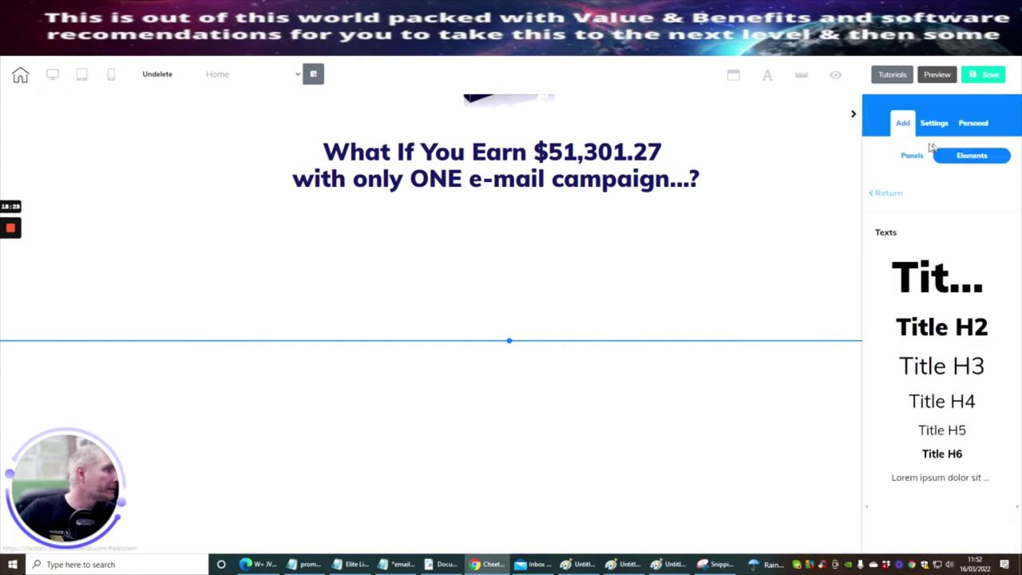
click(887, 194)
scroll(931, 220, down, 5)
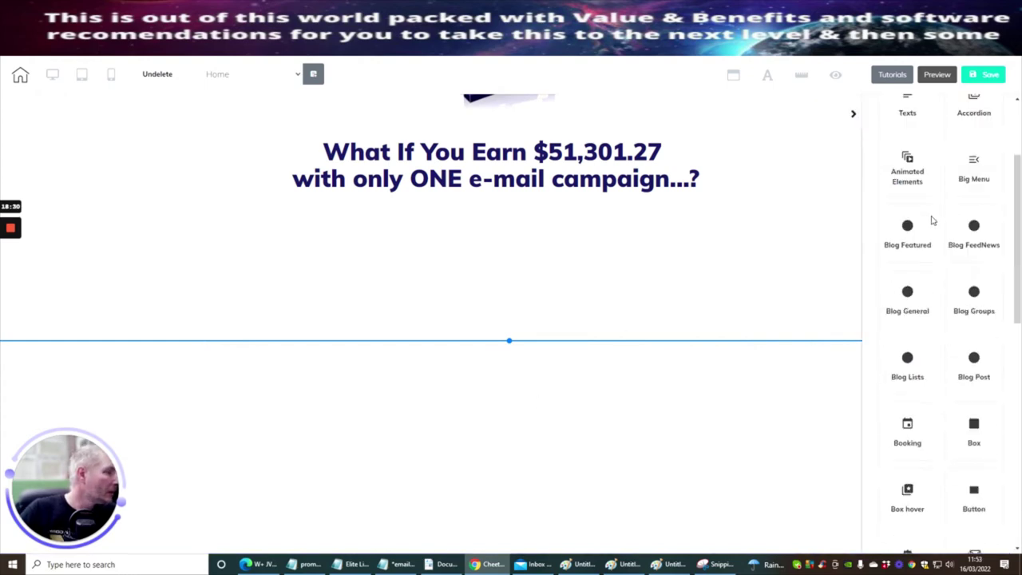
scroll(932, 222, down, 2)
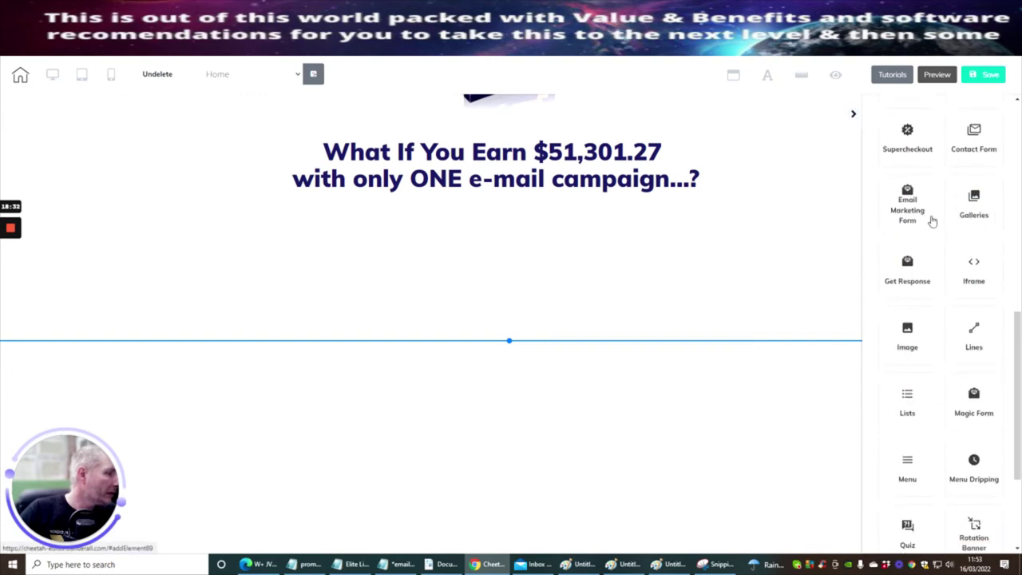
click(904, 341)
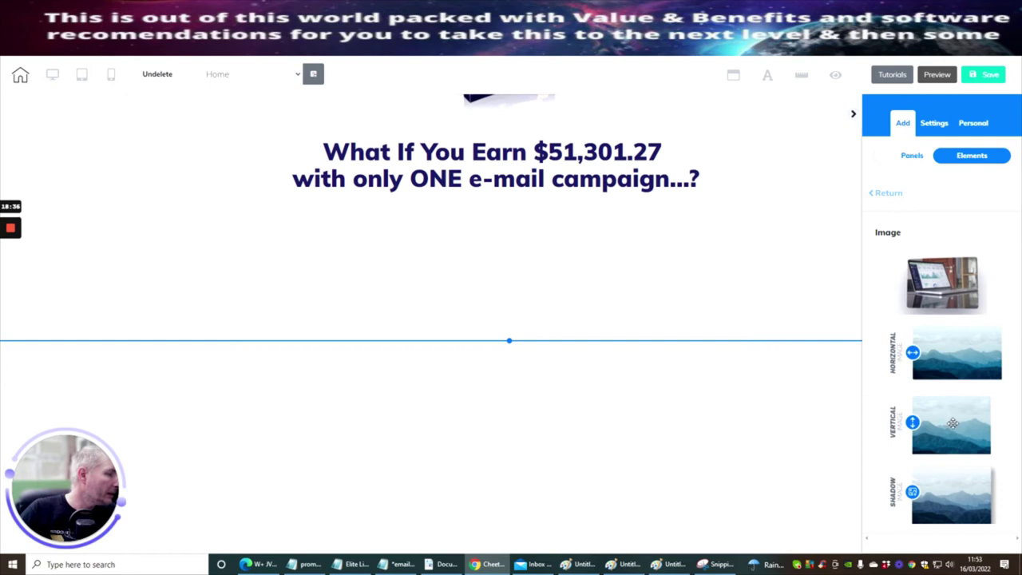
drag(955, 356, 517, 436)
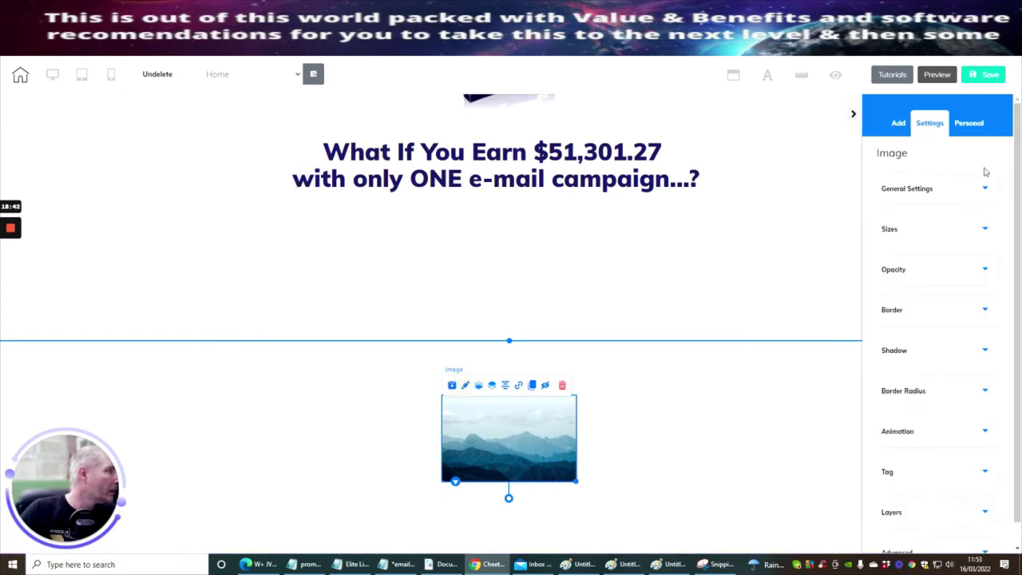
Upload the snips "power email logo 3", "power email logo 2" and "power emnail logo 1" to the image library for the placeholder image.
click(974, 190)
click(923, 411)
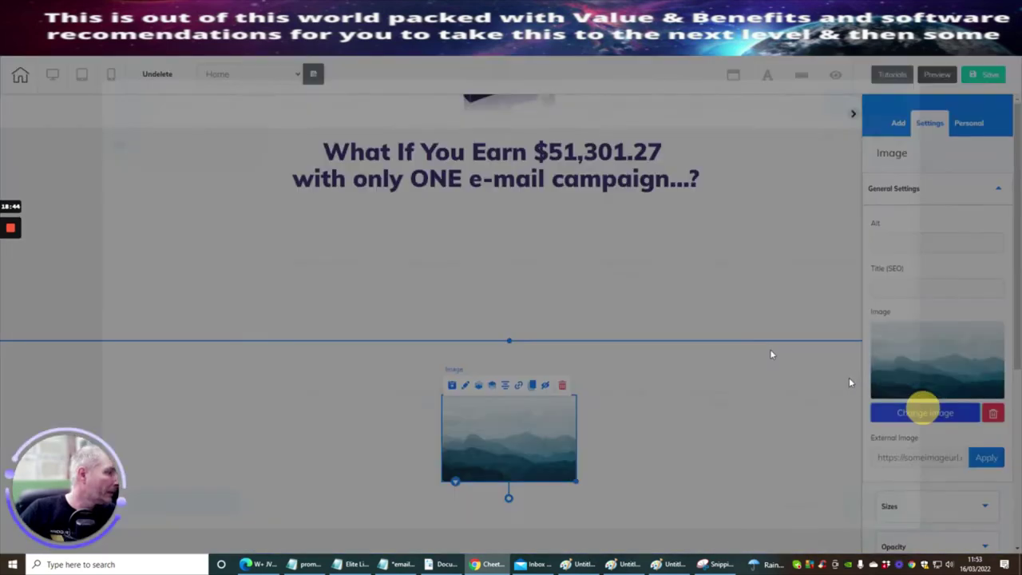
click(881, 112)
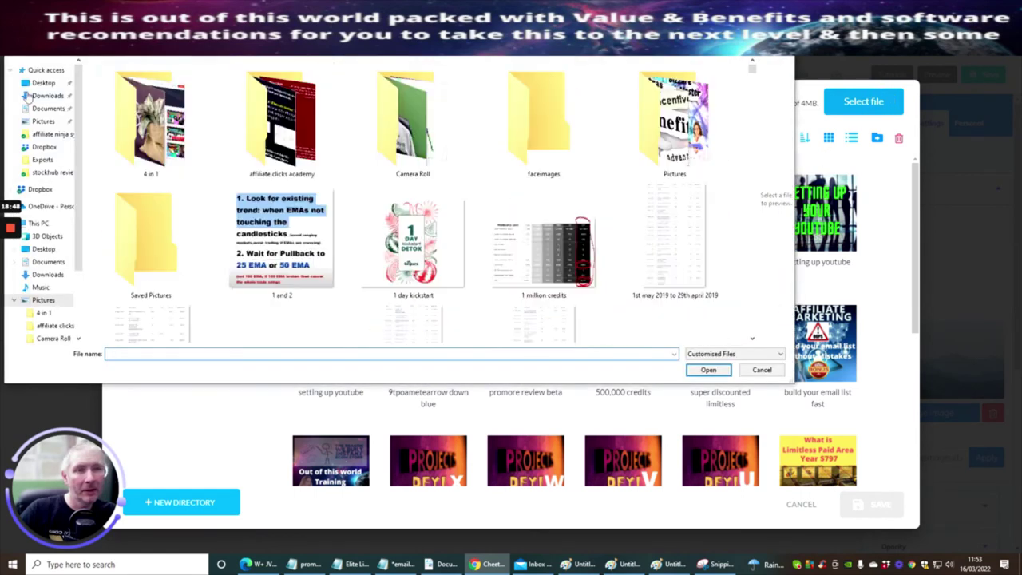
click(40, 71)
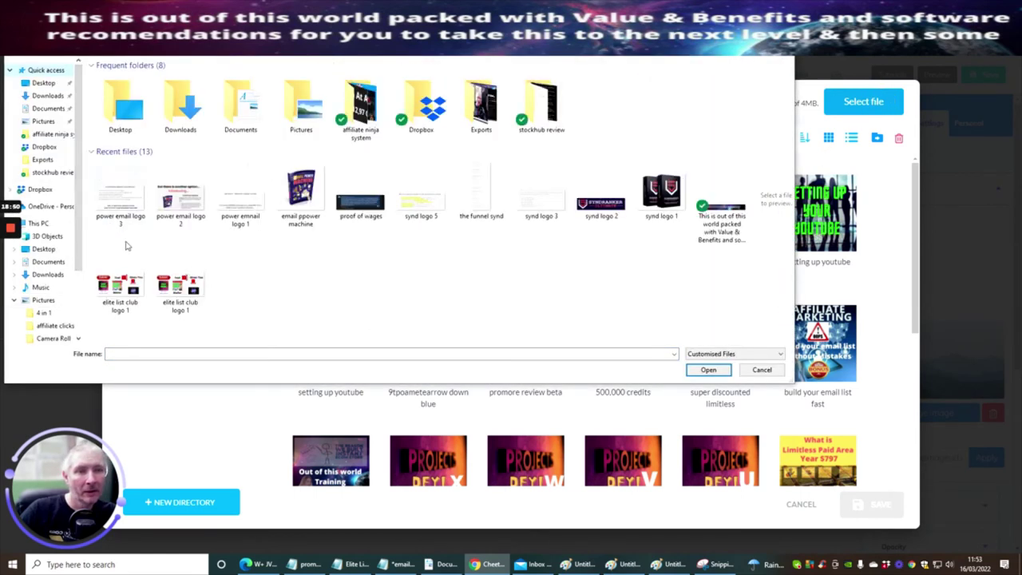
click(123, 199)
ctrl+click(168, 194)
ctrl+click(239, 206)
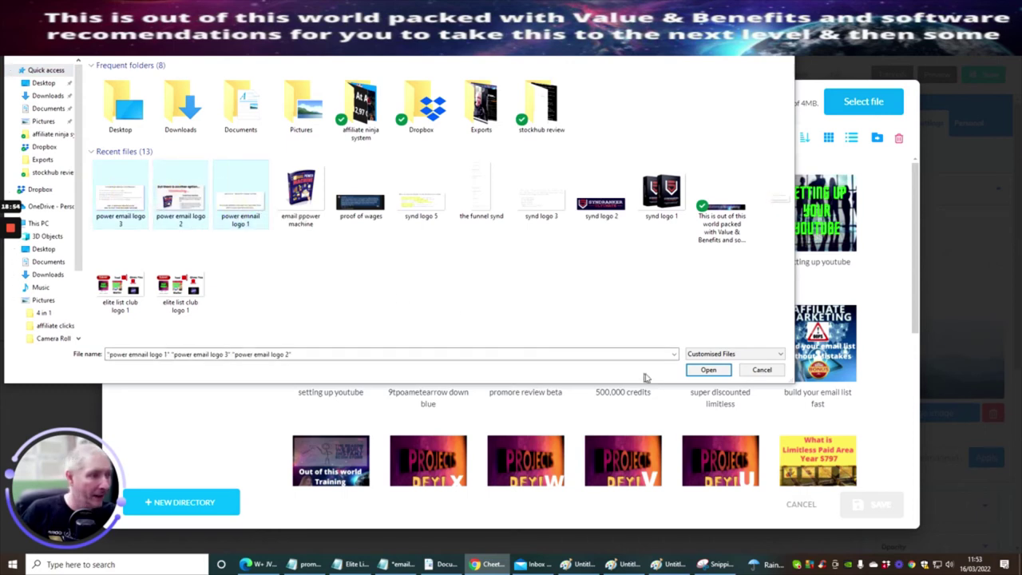
click(708, 370)
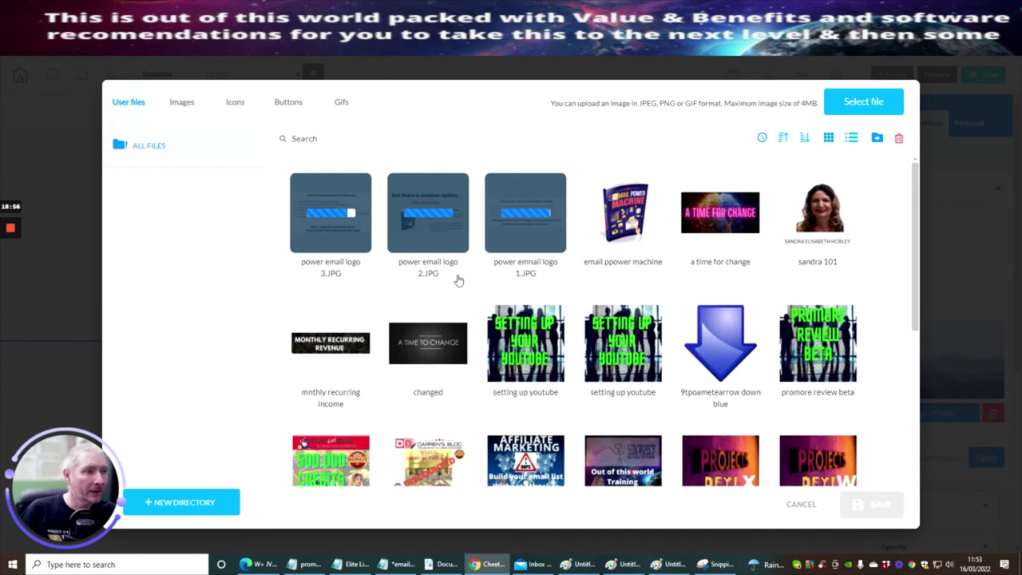
Replace the placeholder image with the uploaded "power email logo 2" picture.
mouse_move(356, 296)
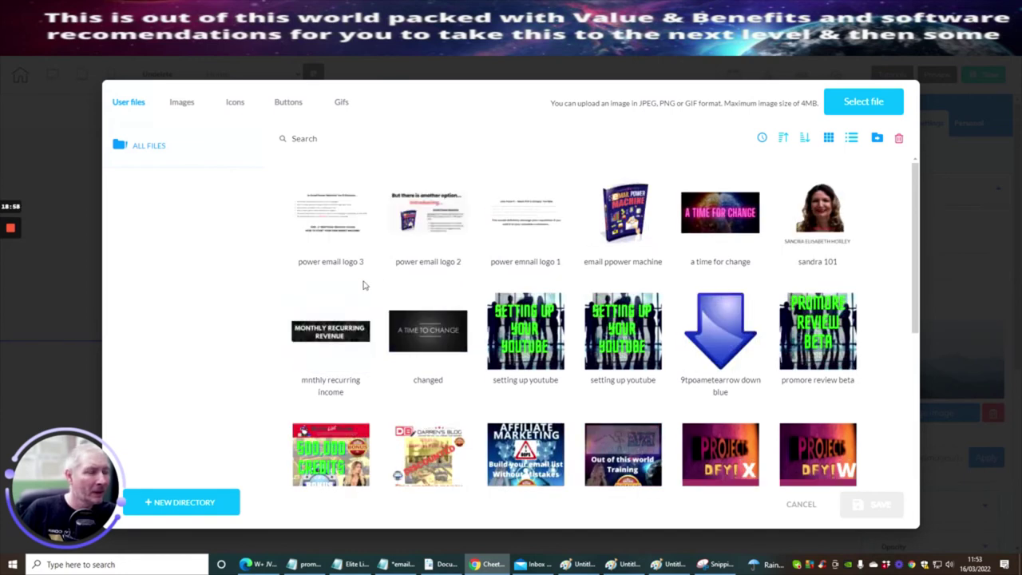
click(432, 235)
click(877, 503)
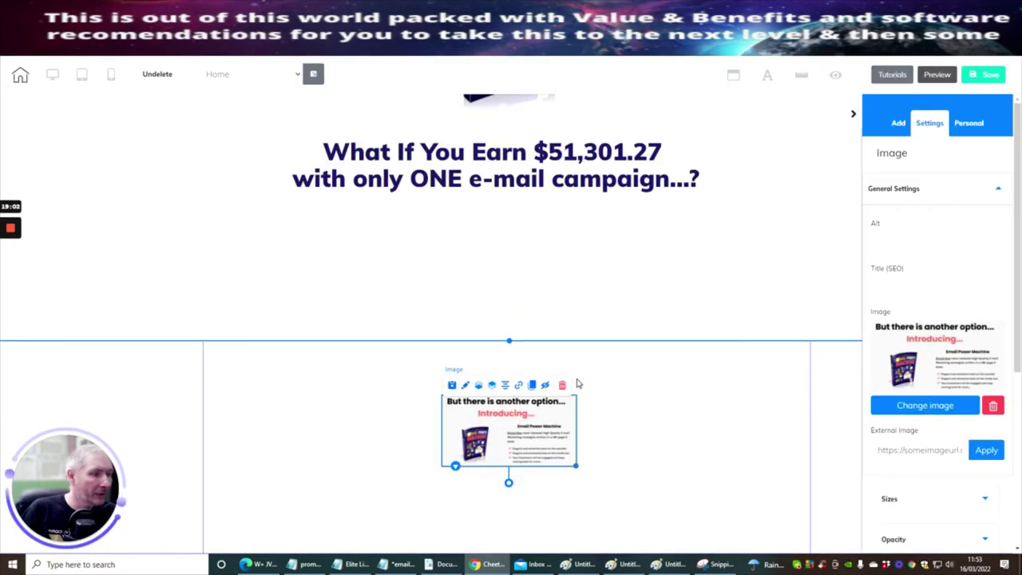
Enlarge the "But there is another option..." image to about 400 px wide and center it near the top of its panel.
drag(575, 465, 838, 527)
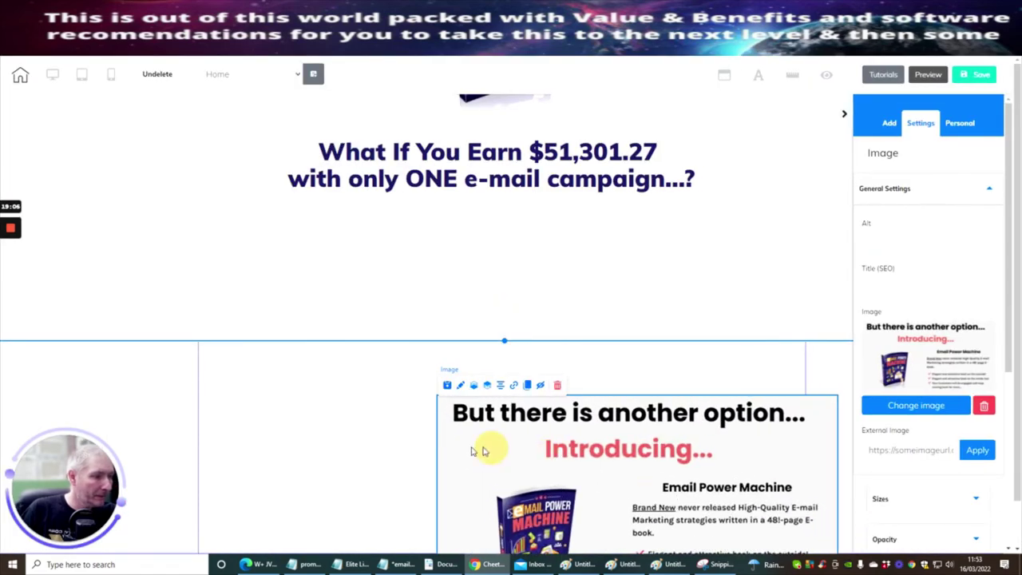
drag(486, 449, 424, 448)
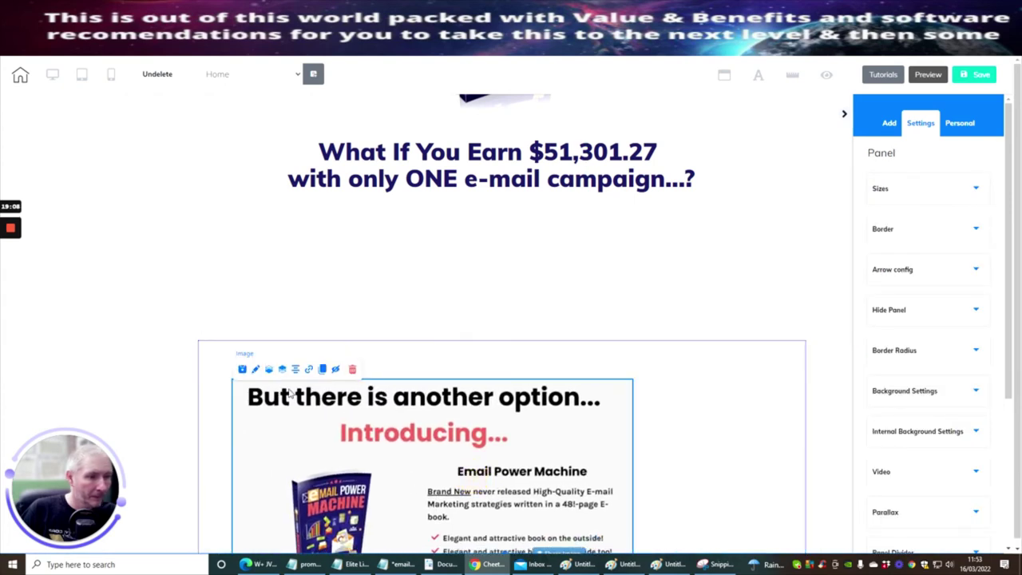
click(299, 371)
scroll(785, 406, down, 1)
scroll(774, 379, up, 2)
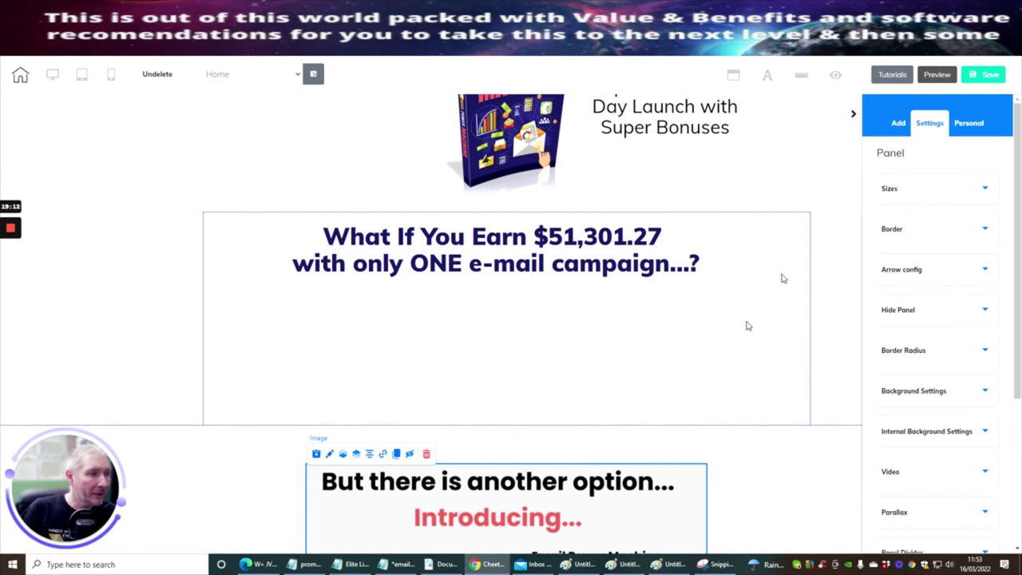
Add a yellow "Buy Now" arrow button below the "What If You Earn $51,301.27" headline and center it in the panel.
click(898, 124)
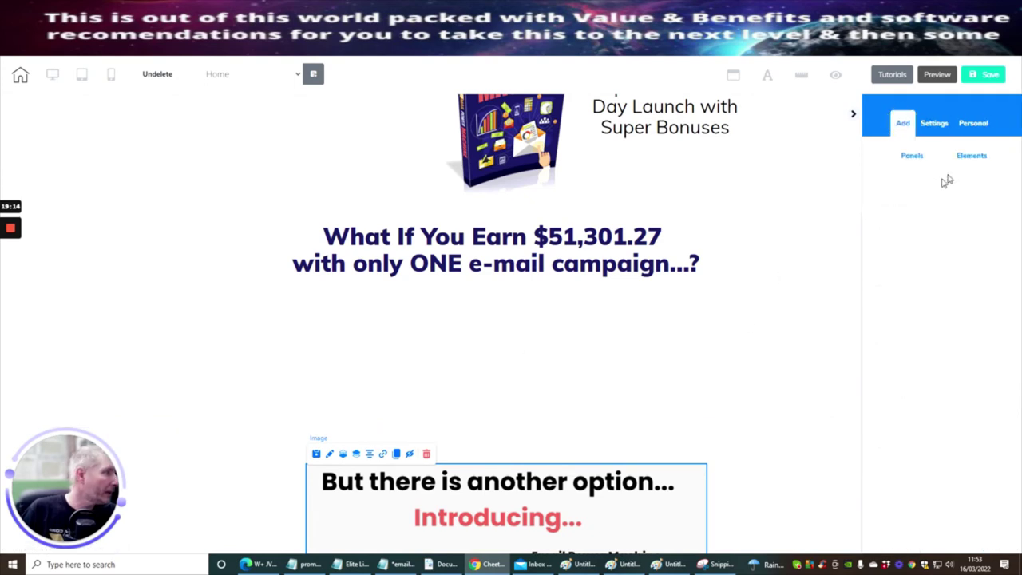
click(968, 156)
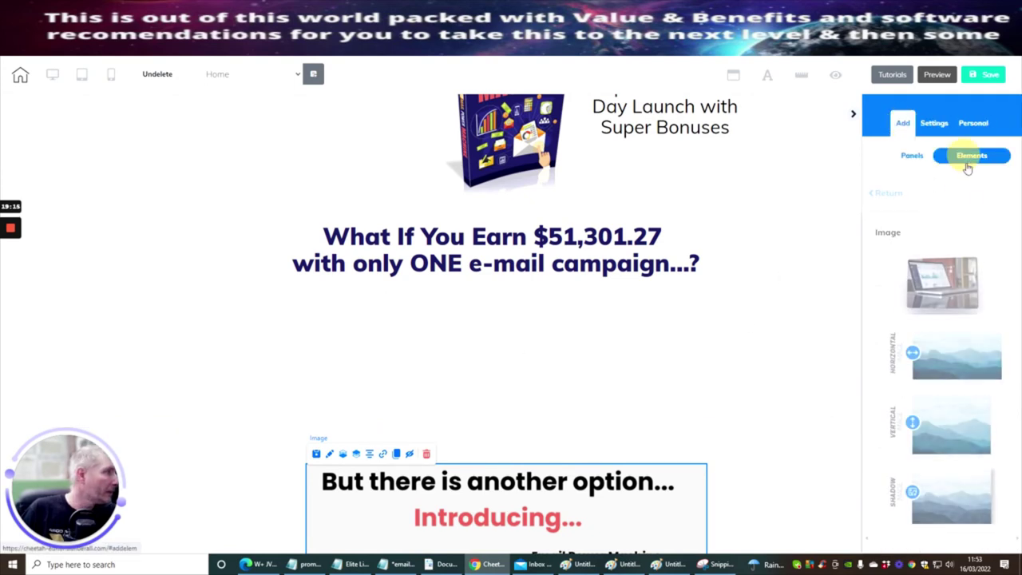
click(877, 193)
scroll(948, 273, down, 5)
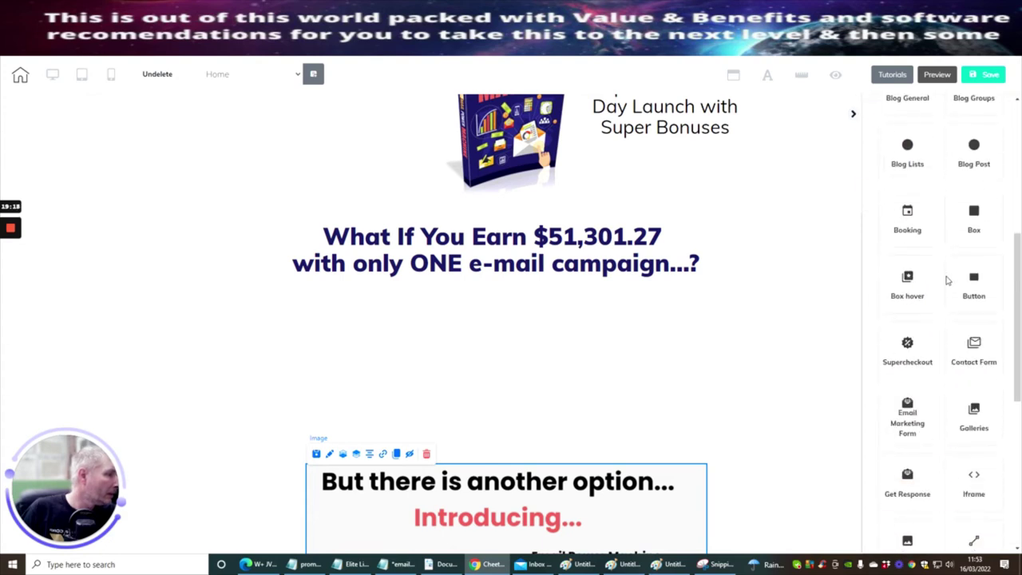
click(984, 291)
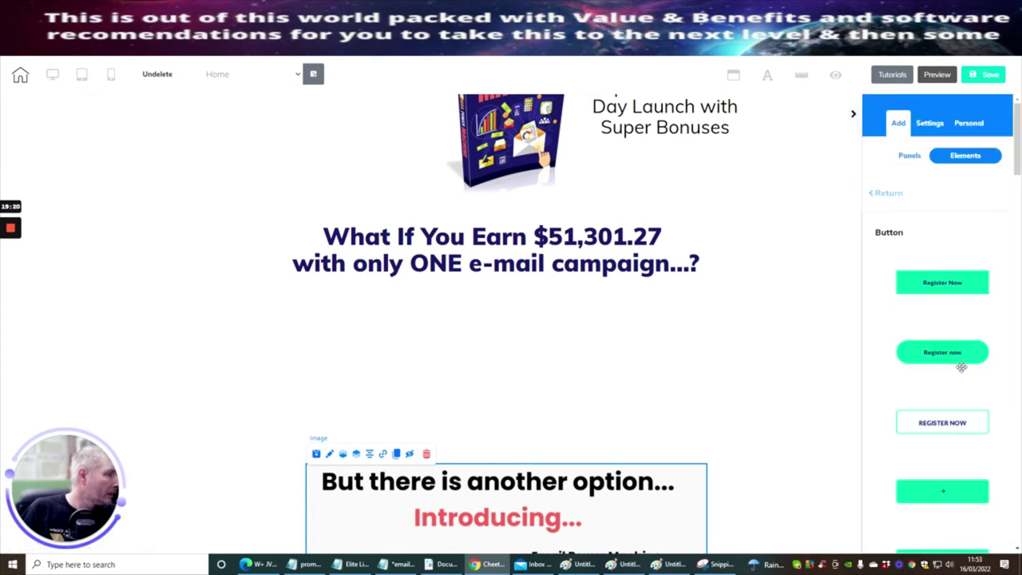
scroll(960, 364, down, 5)
scroll(959, 366, down, 3)
drag(935, 351, 511, 375)
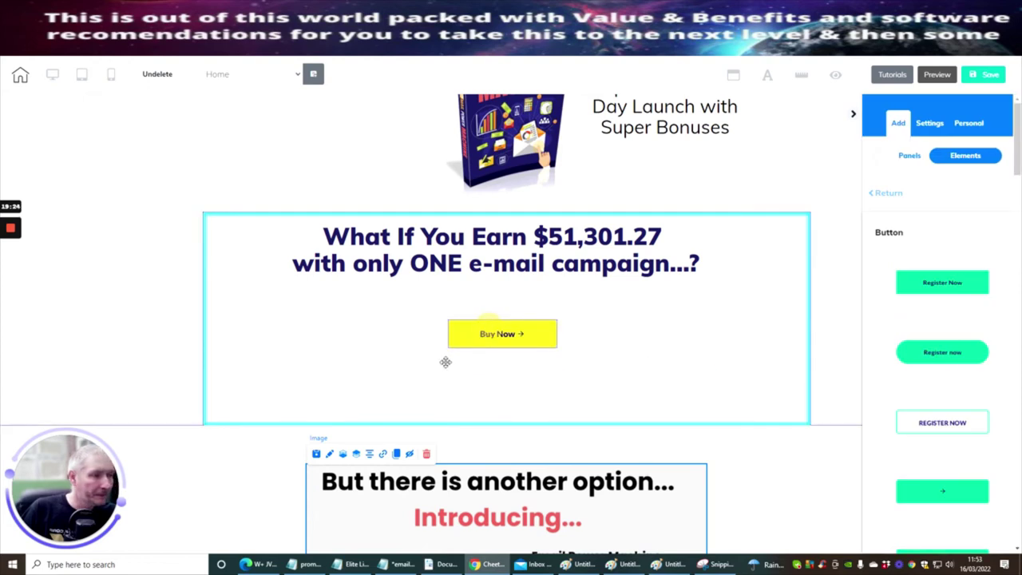
drag(506, 338, 501, 368)
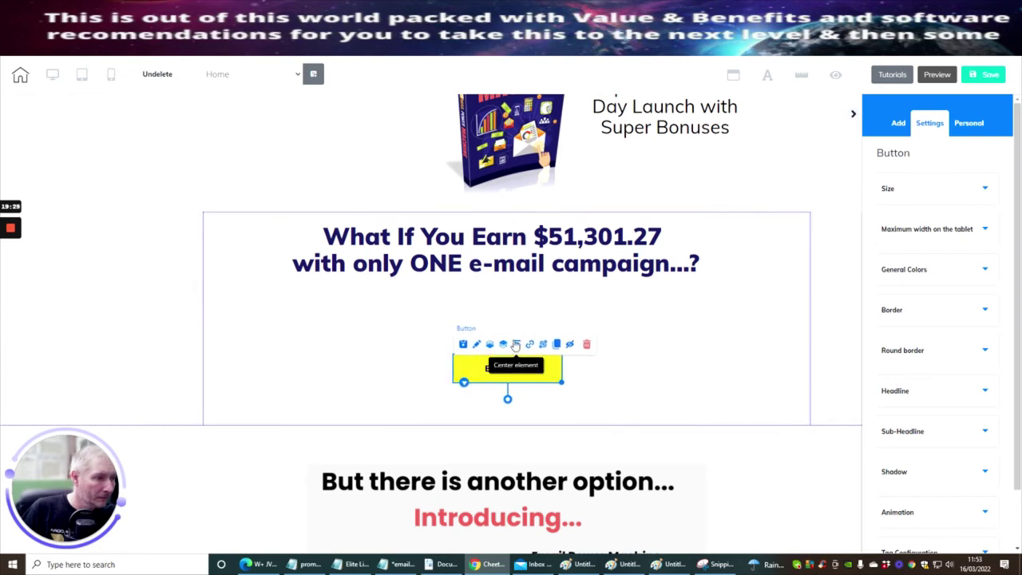
click(681, 343)
Move the "But there is another option..." image to its panel's upper edge, shrink it slightly to fit inside and center it.
scroll(691, 315, up, 1)
scroll(690, 327, down, 3)
scroll(691, 323, down, 1)
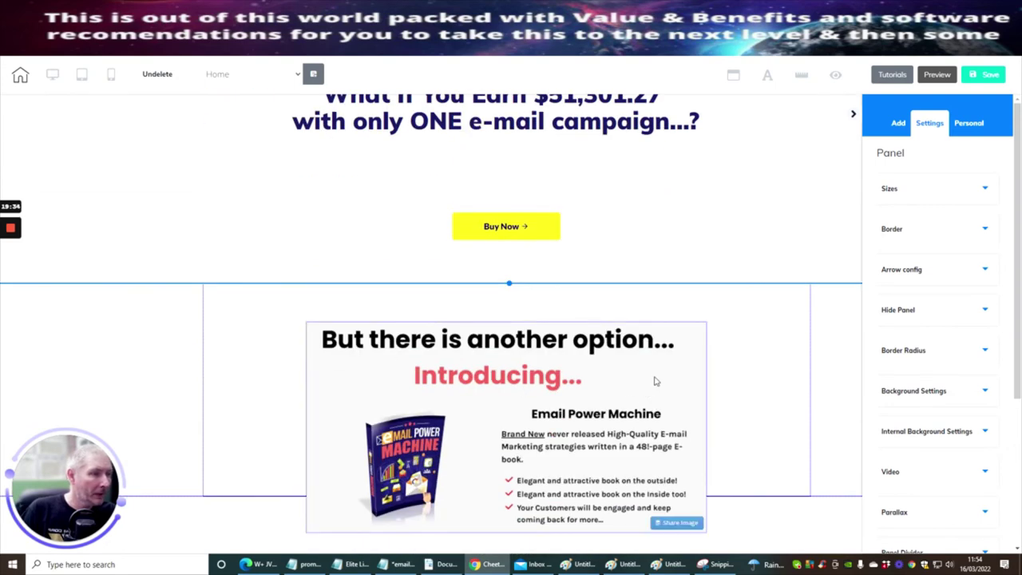
drag(435, 346, 435, 375)
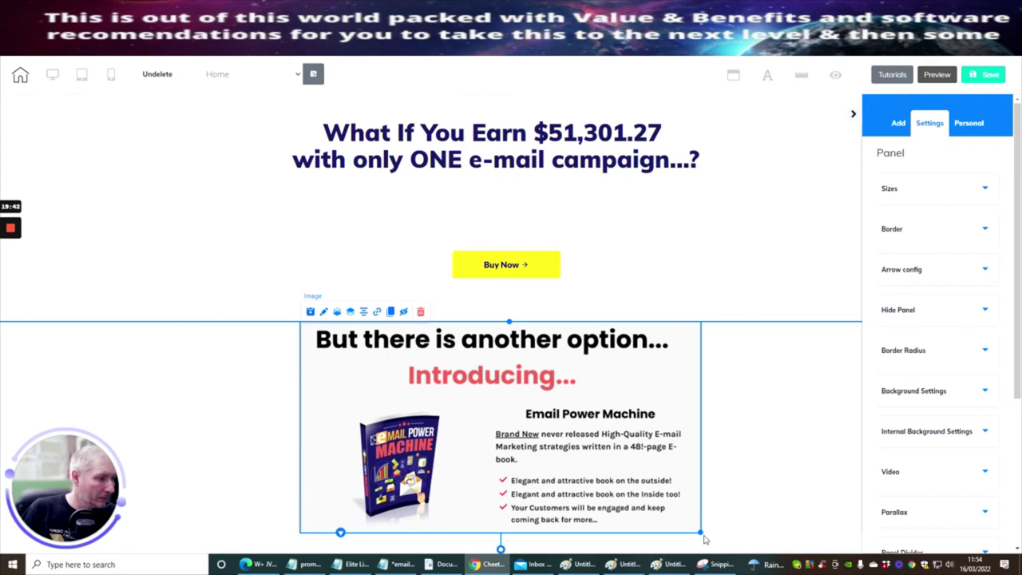
drag(701, 533, 675, 524)
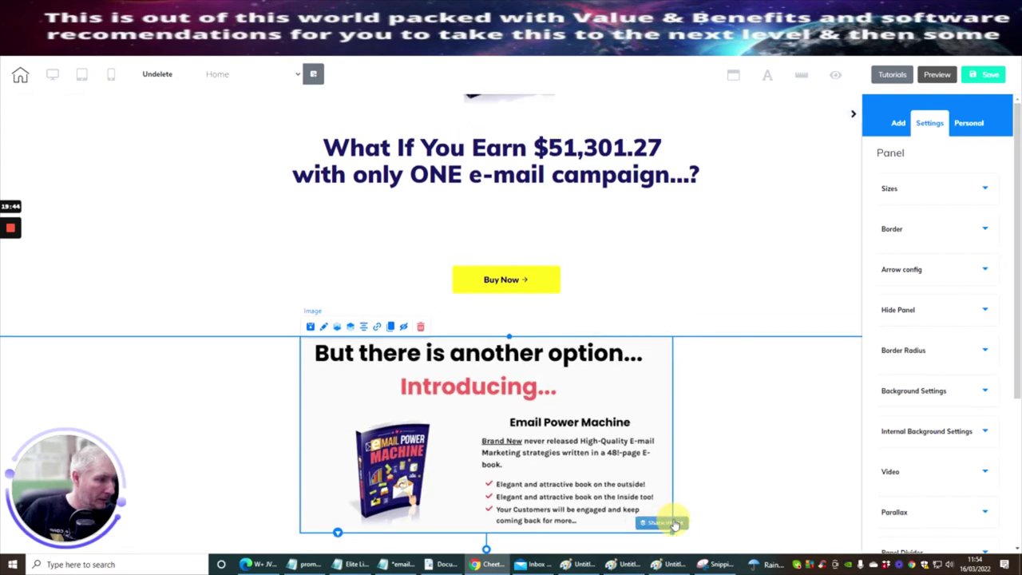
drag(444, 410, 456, 399)
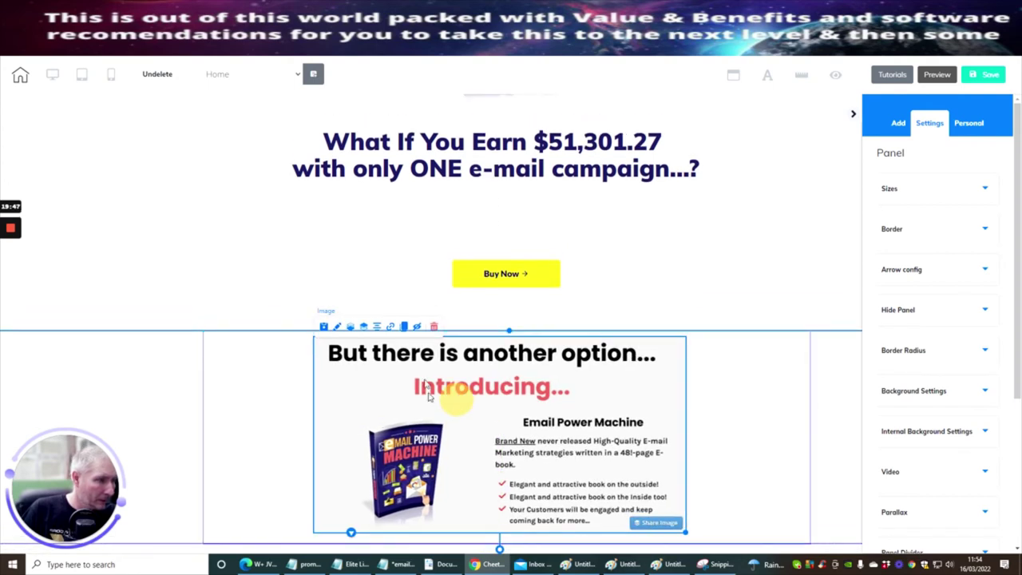
click(375, 336)
click(763, 392)
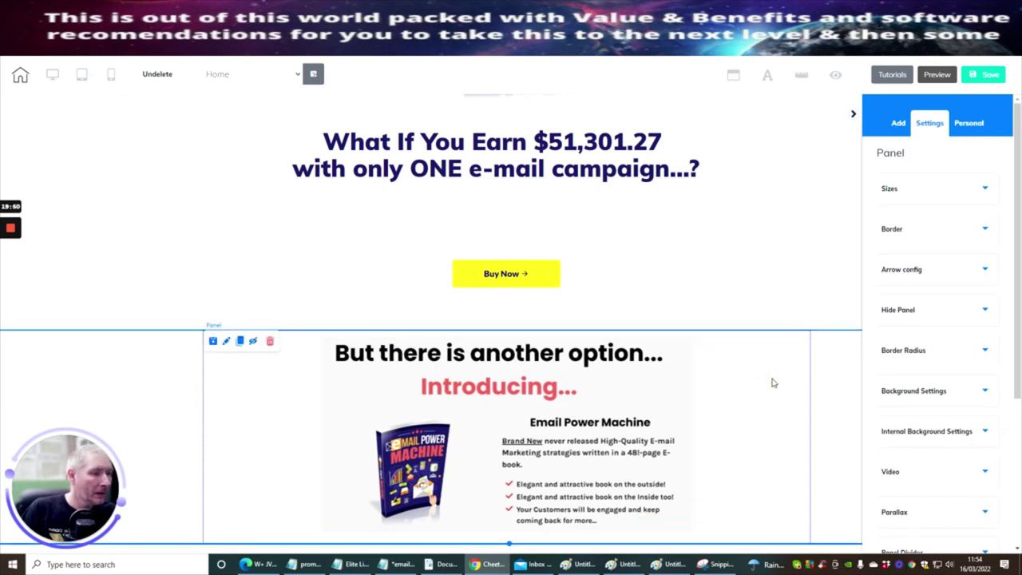
Clone the "But there is another option..." panel and replace the copy's picture with "power emnail logo 1".
click(241, 349)
scroll(787, 401, down, 2)
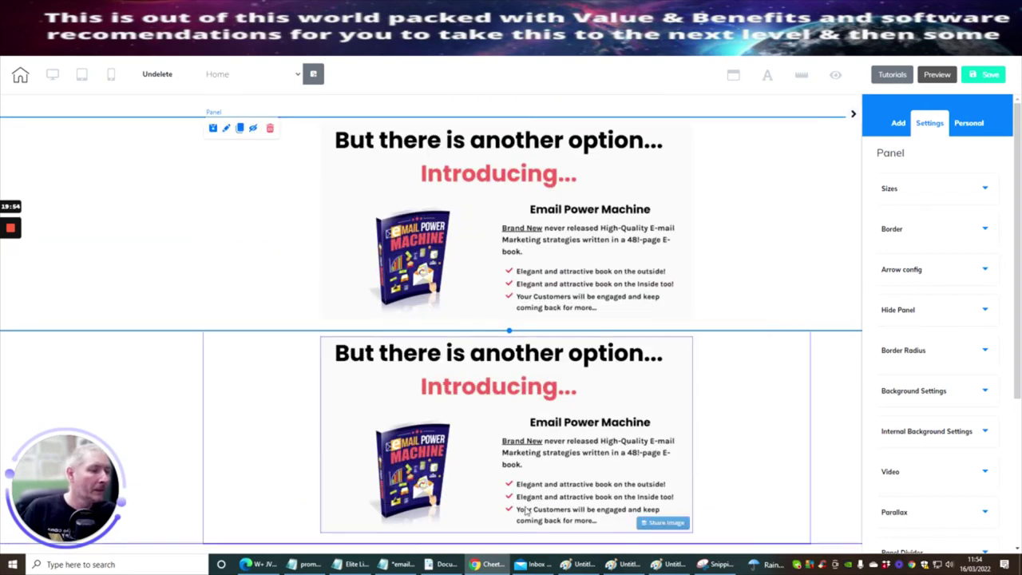
click(468, 427)
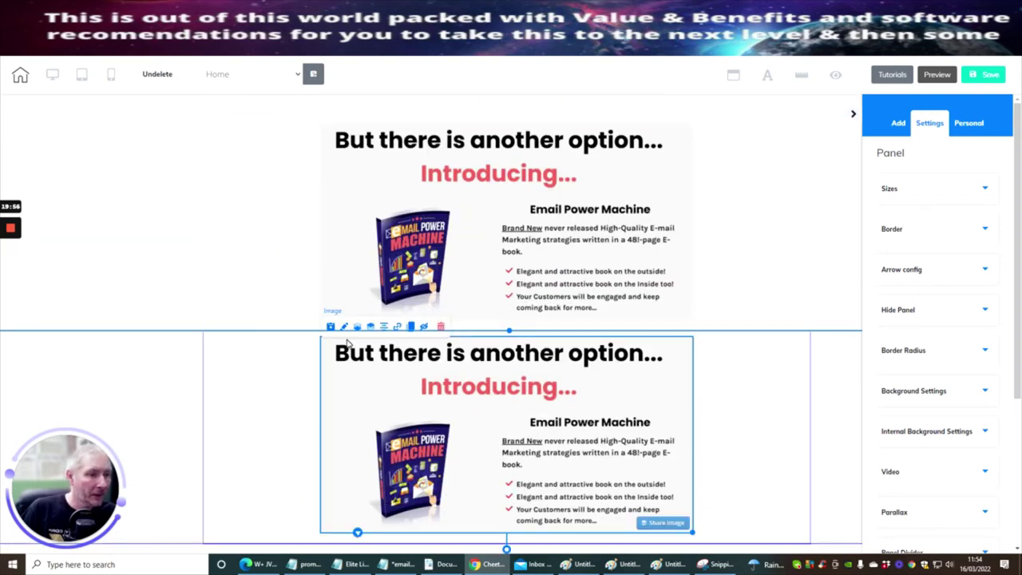
click(914, 189)
click(898, 409)
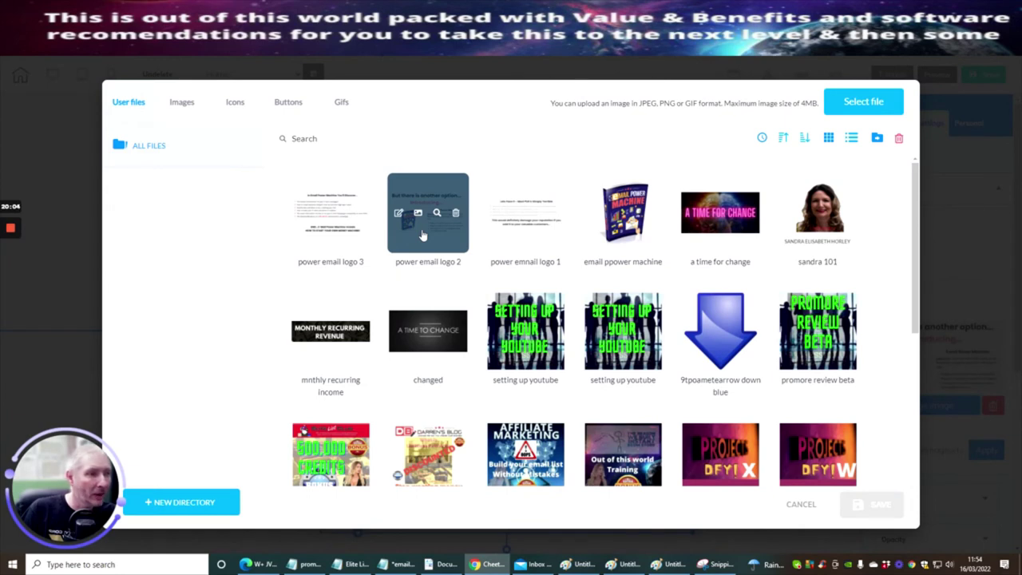
click(518, 232)
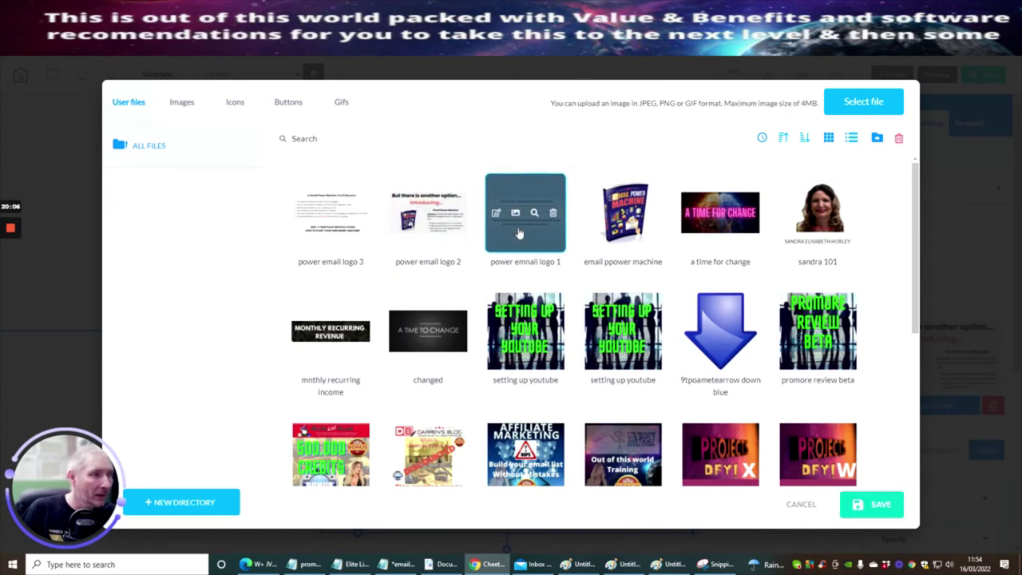
click(881, 504)
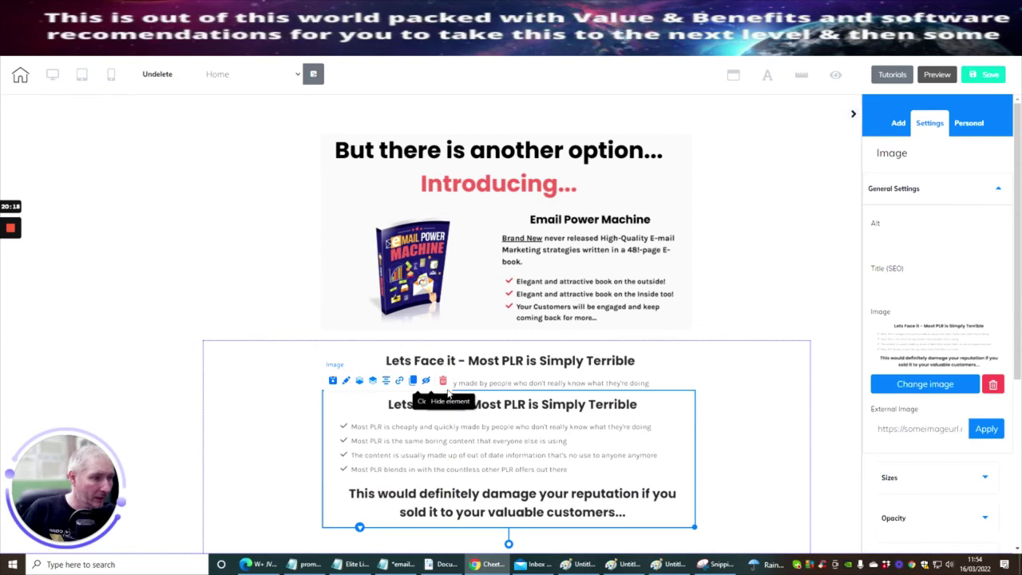
Delete the duplicate "Lets Face it" image overlapping the original, and clone the panel that holds the remaining one.
click(443, 381)
click(567, 339)
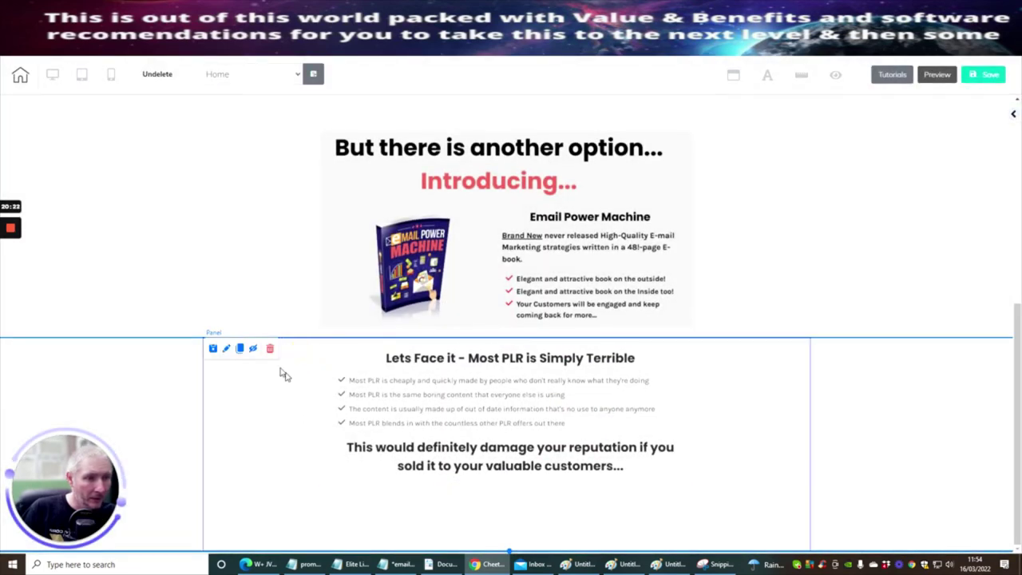
click(240, 348)
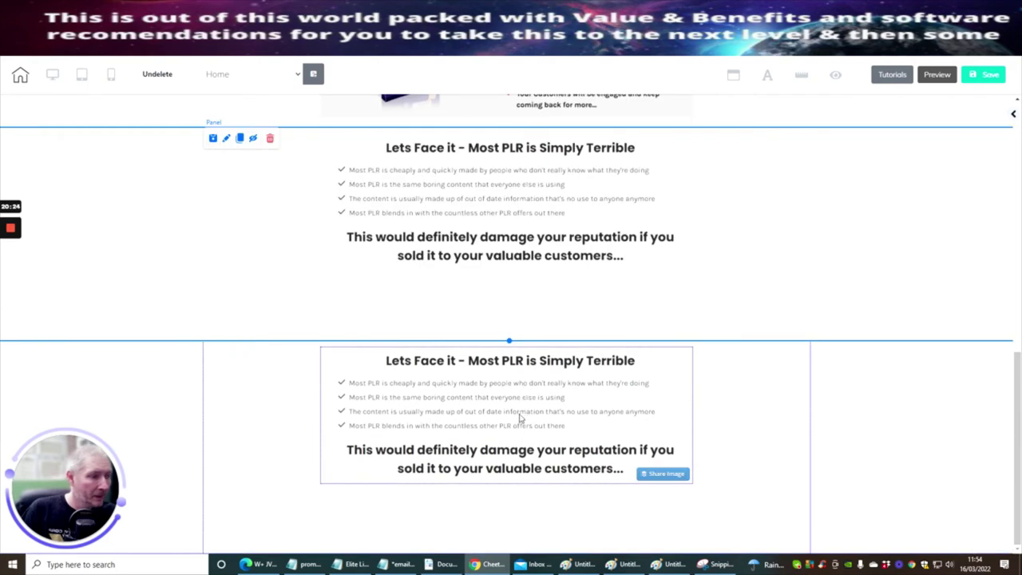
Set the picture in the newly cloned panel to "power emnail logo 1" from the image library.
click(368, 365)
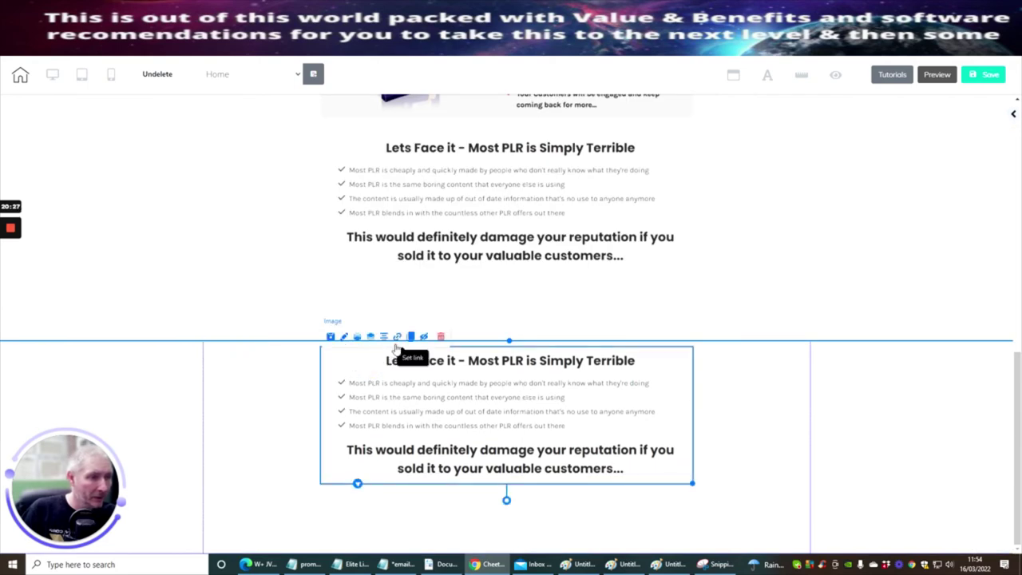
click(344, 337)
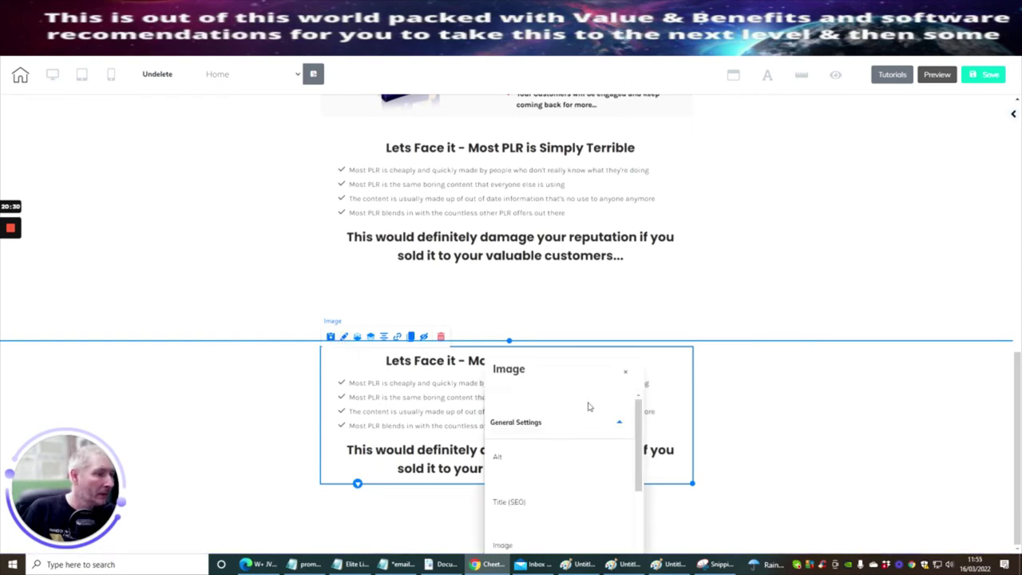
drag(581, 384, 835, 142)
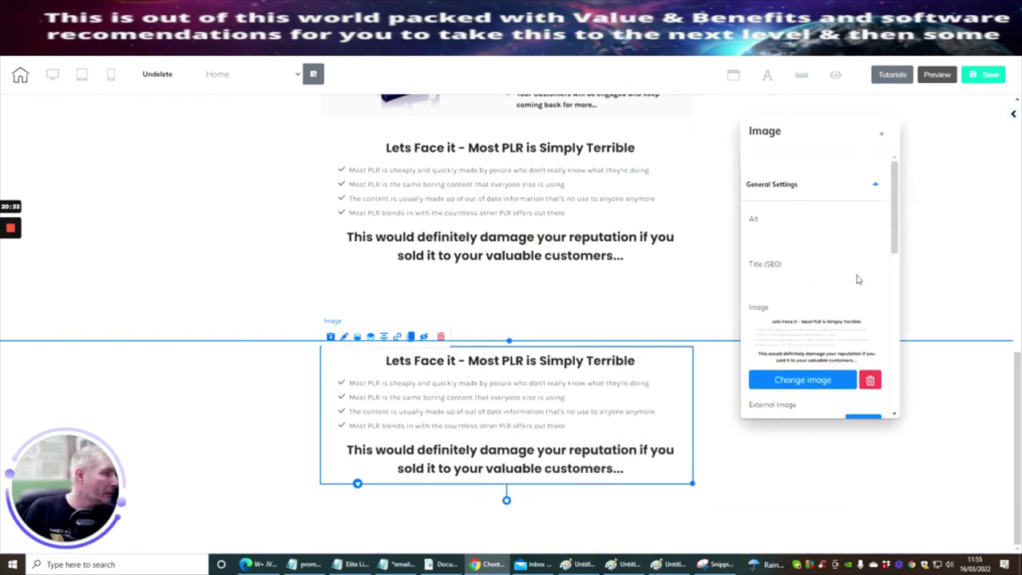
click(802, 381)
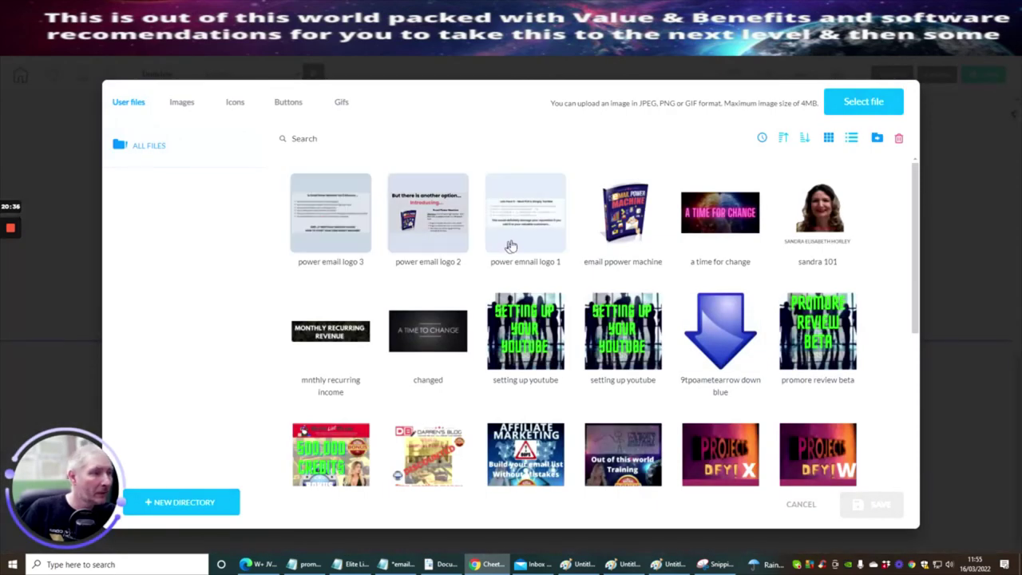
click(541, 248)
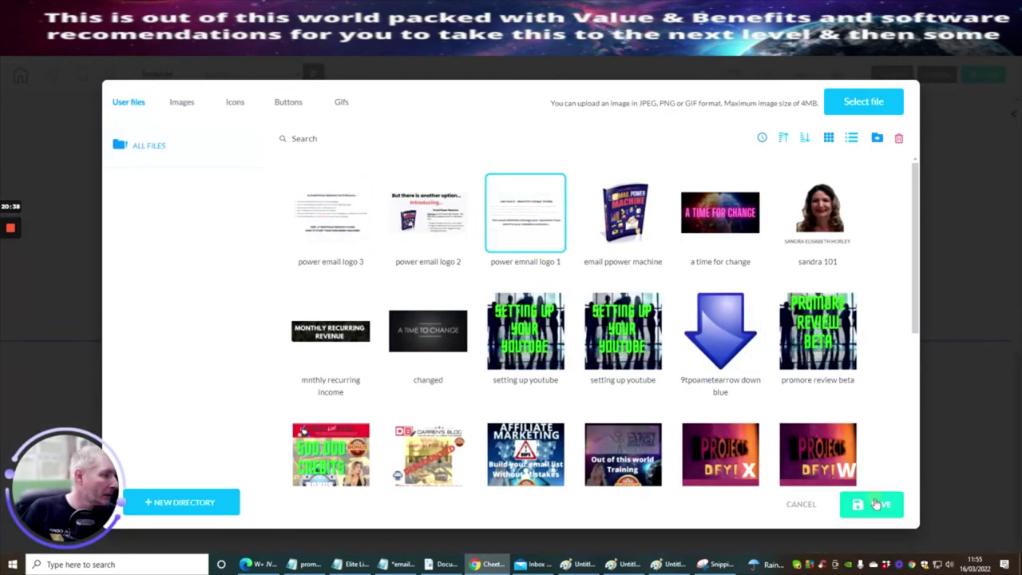
click(873, 503)
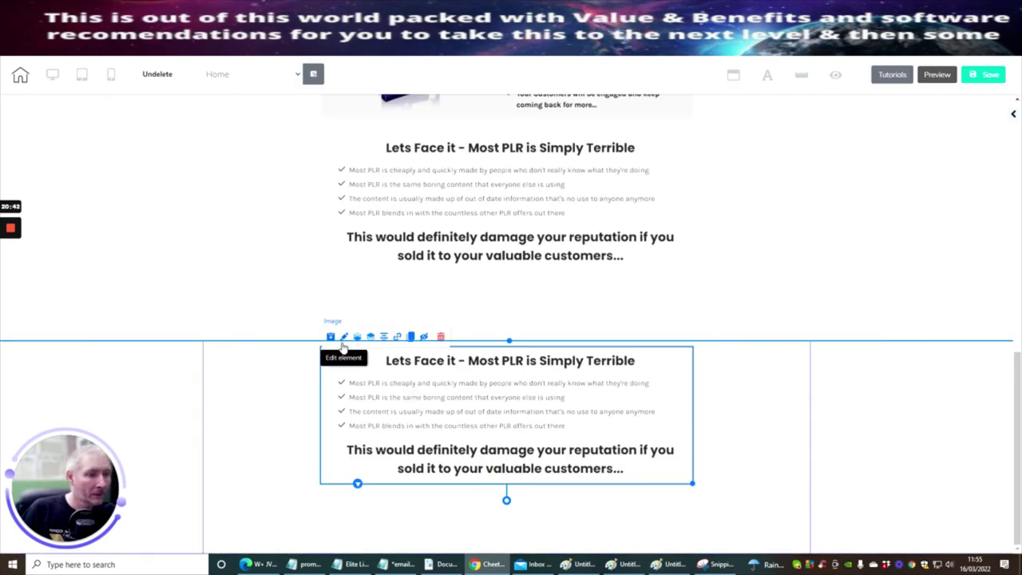
Replace the picture in the last cloned panel with "power email logo 3" and close its image settings.
click(344, 336)
scroll(568, 440, down, 3)
scroll(568, 439, up, 1)
click(548, 406)
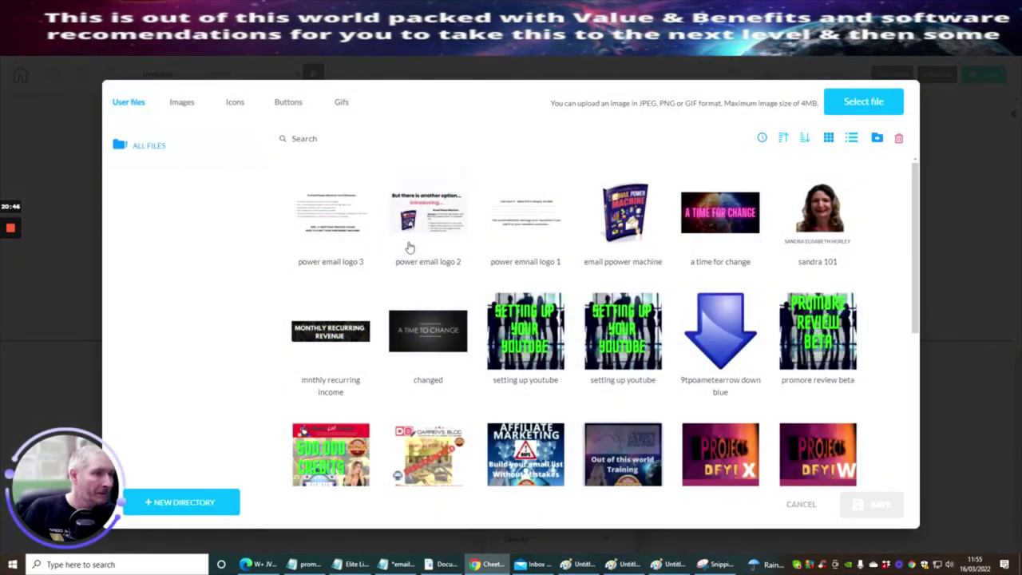
click(359, 239)
click(876, 506)
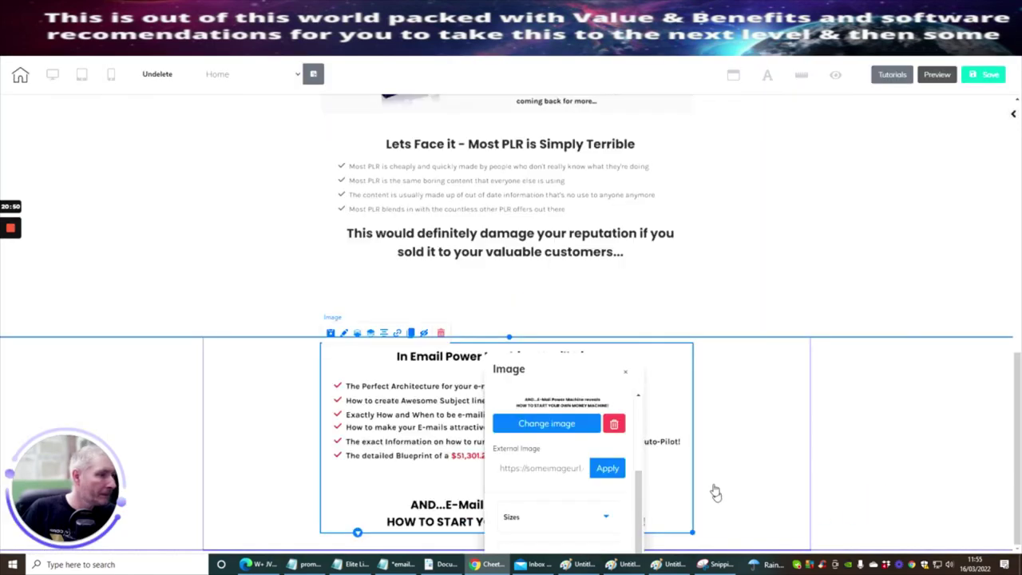
scroll(700, 331, up, 1)
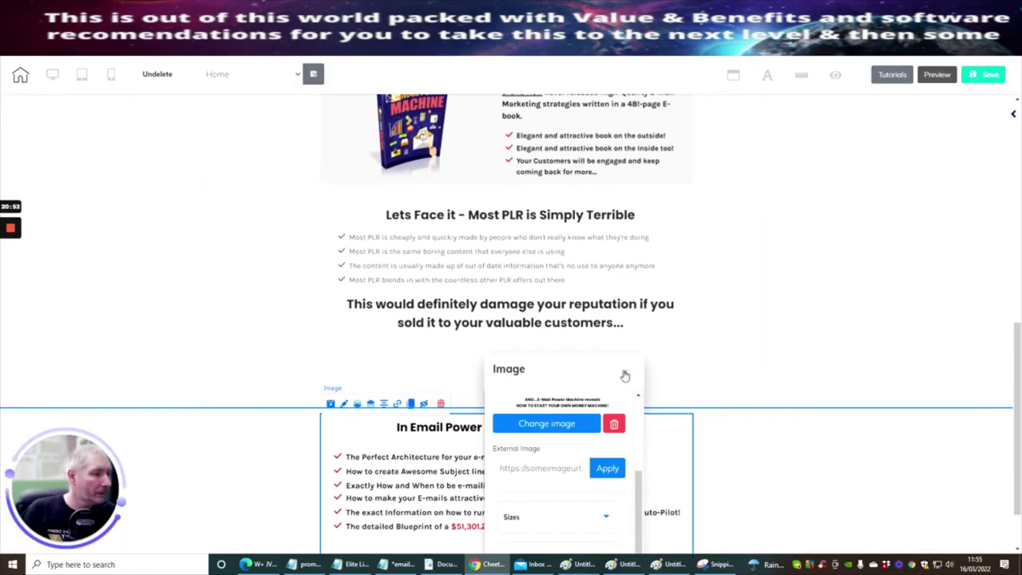
click(739, 339)
Review the page from the launch header through the headline, button and inserted sales-page images.
scroll(718, 359, up, 10)
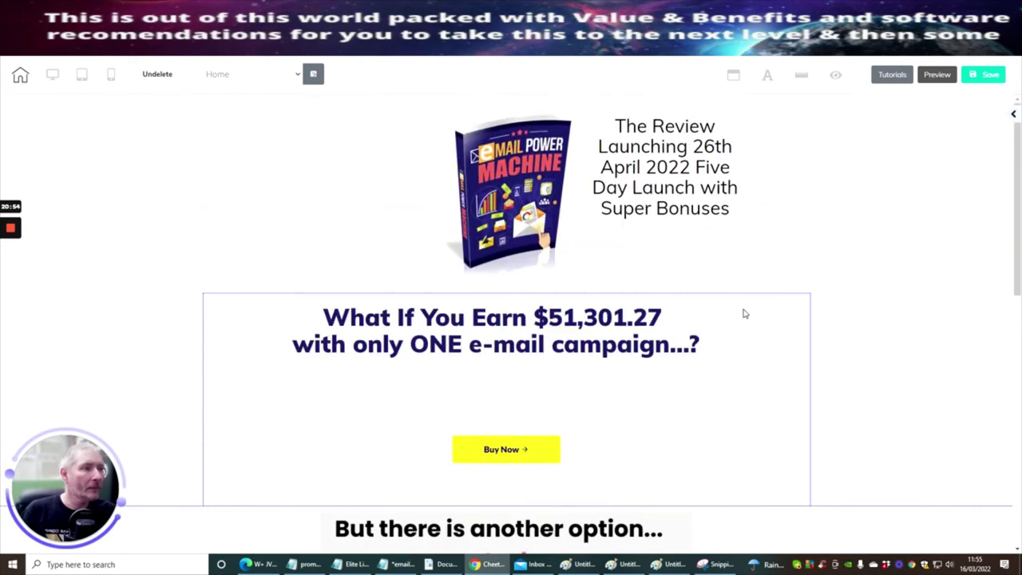
scroll(771, 325, down, 6)
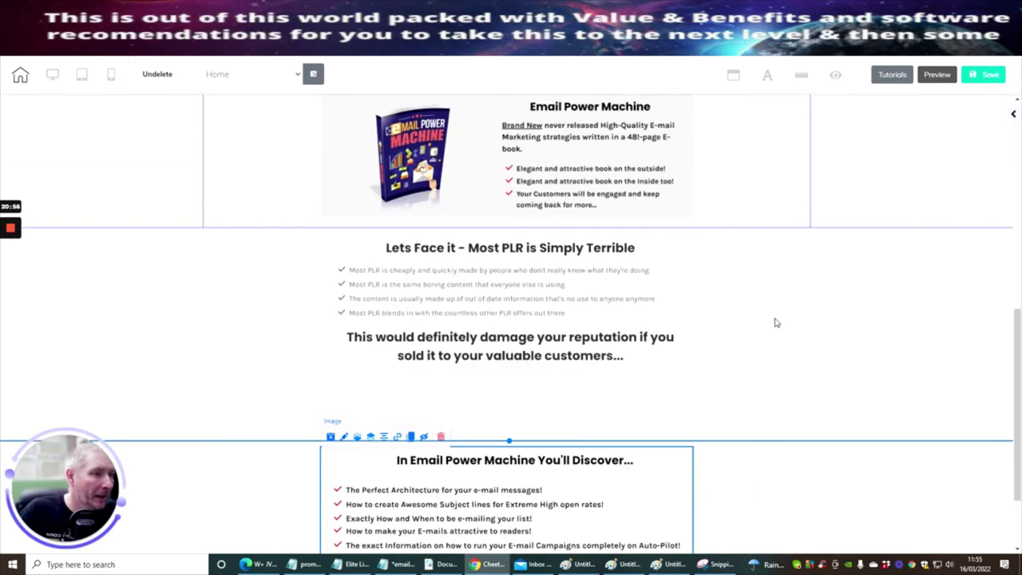
scroll(776, 330, up, 3)
scroll(775, 330, up, 3)
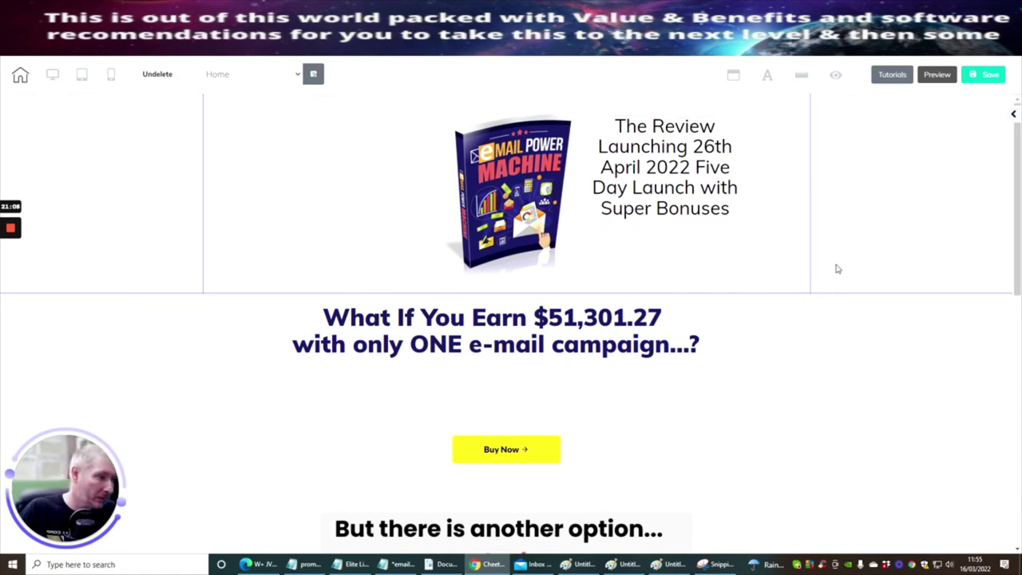
scroll(840, 259, down, 3)
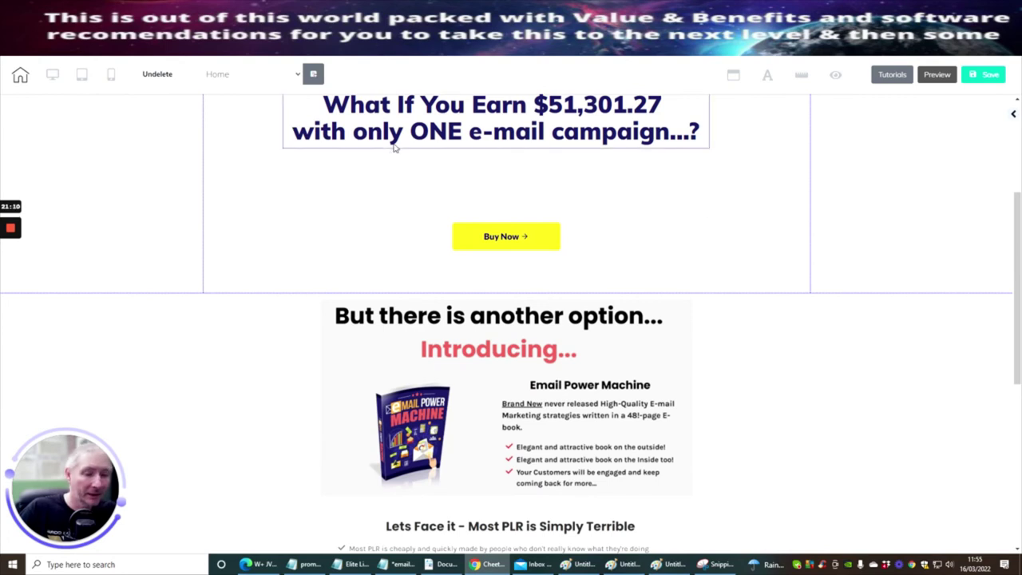
scroll(378, 166, up, 2)
scroll(370, 169, down, 2)
scroll(362, 189, up, 1)
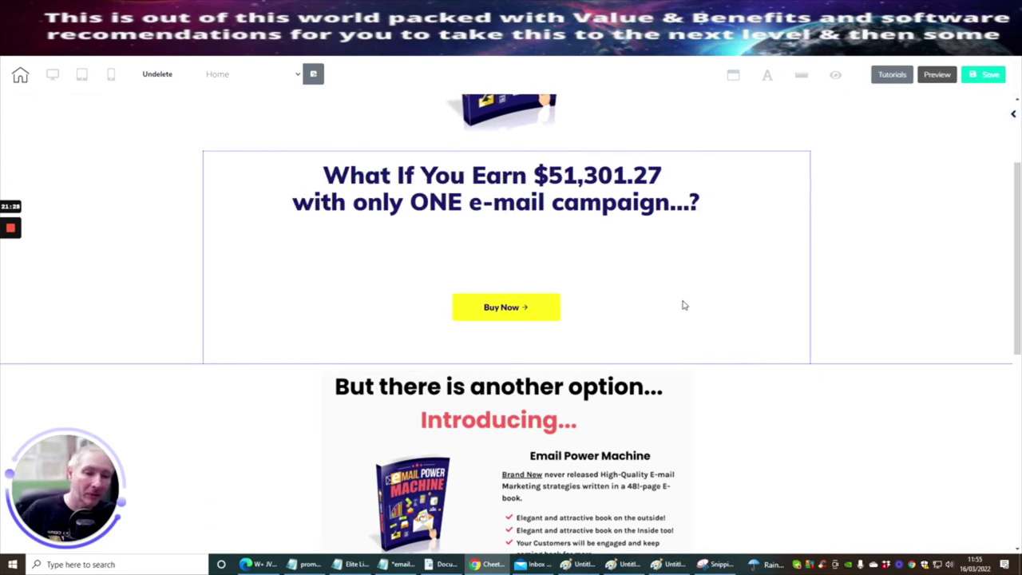
Delete the duplicate "In Email Power Machine You'll Discover..." image overlapping the original, and clone the panel that holds the remaining one.
scroll(706, 271, down, 5)
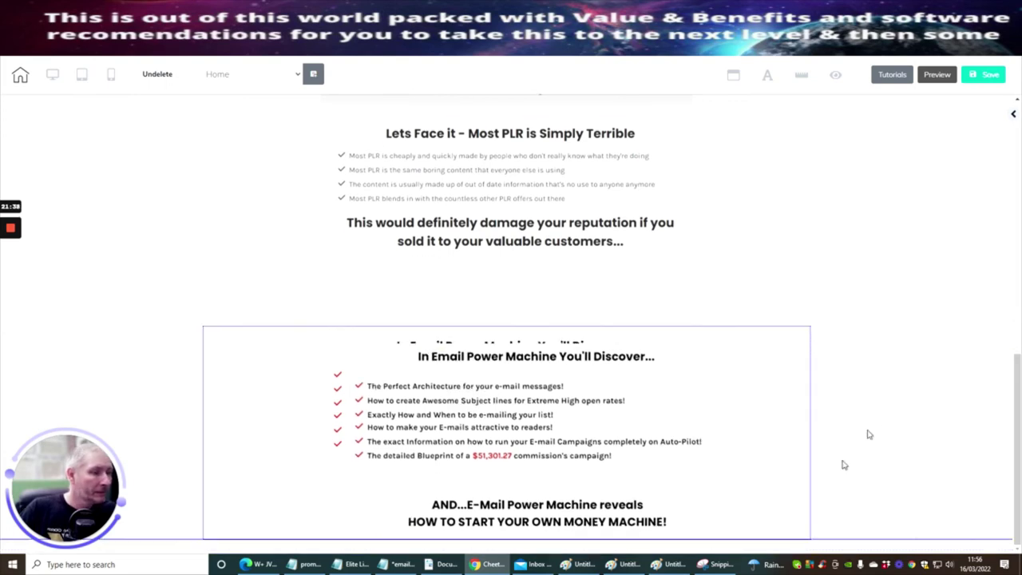
click(467, 349)
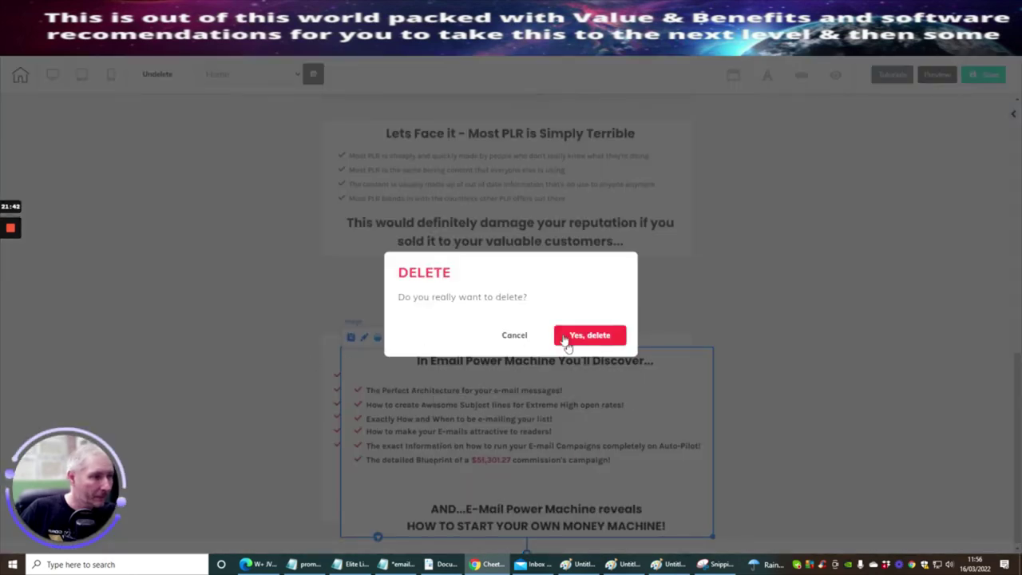
click(563, 335)
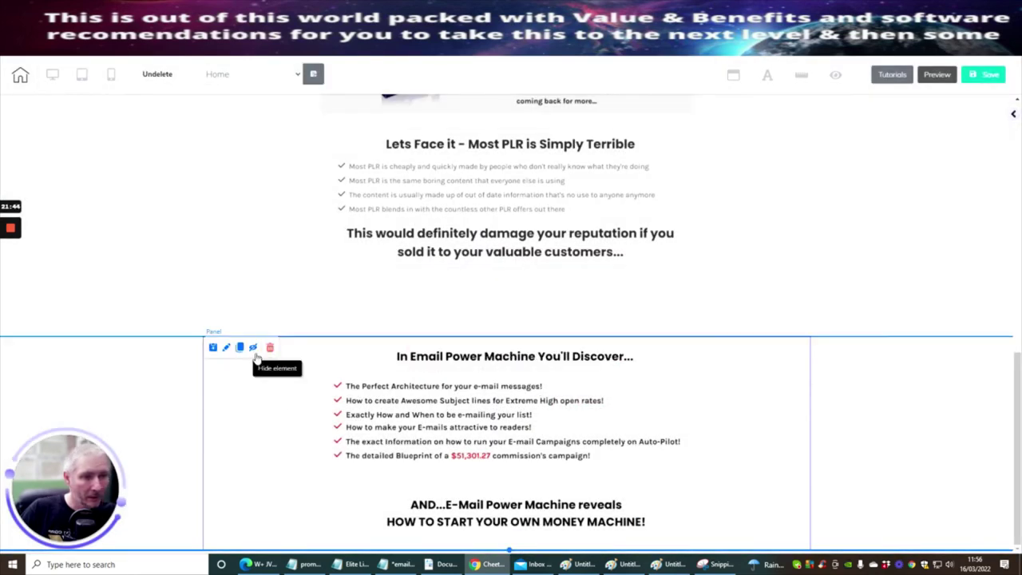
scroll(859, 392, down, 3)
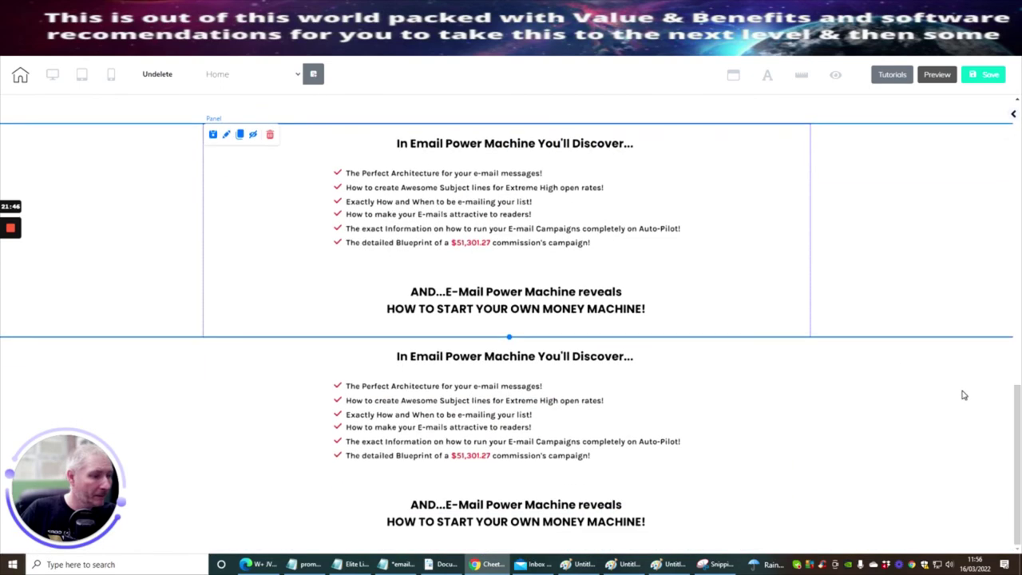
Delete the "In Email Power Machine You'll Discover..." image from the newly cloned last panel and close its image settings.
click(613, 493)
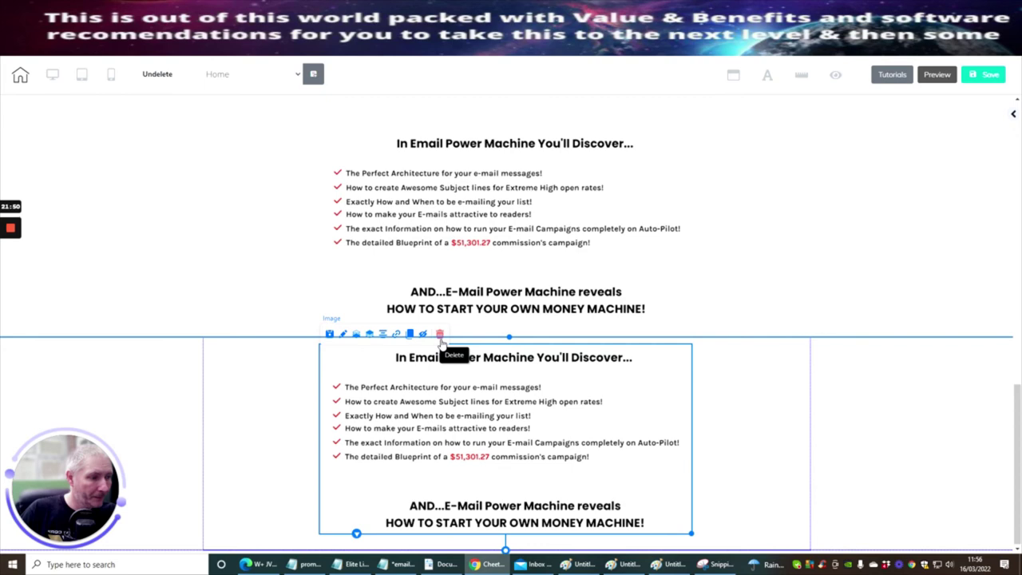
click(440, 336)
click(615, 336)
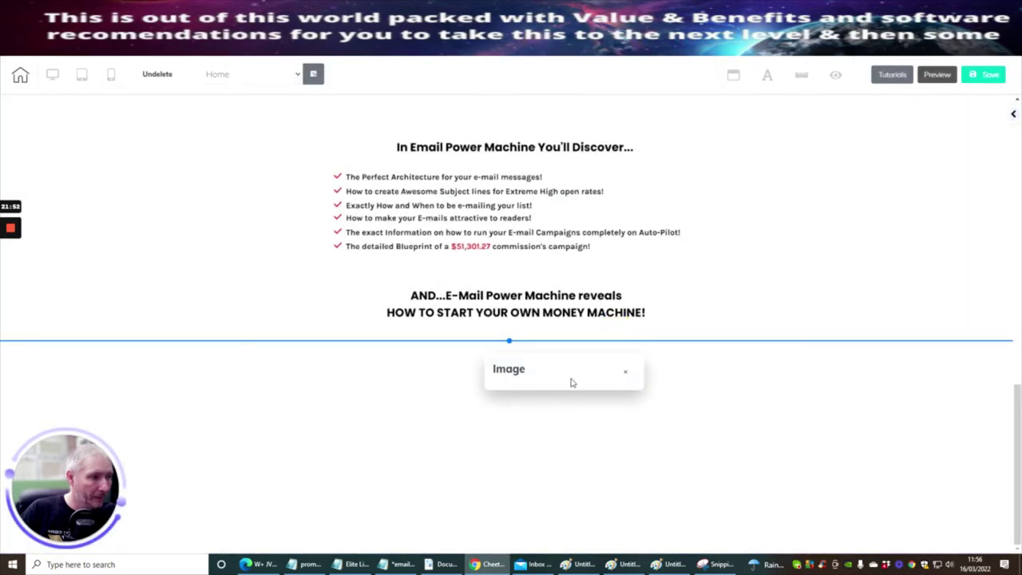
click(628, 374)
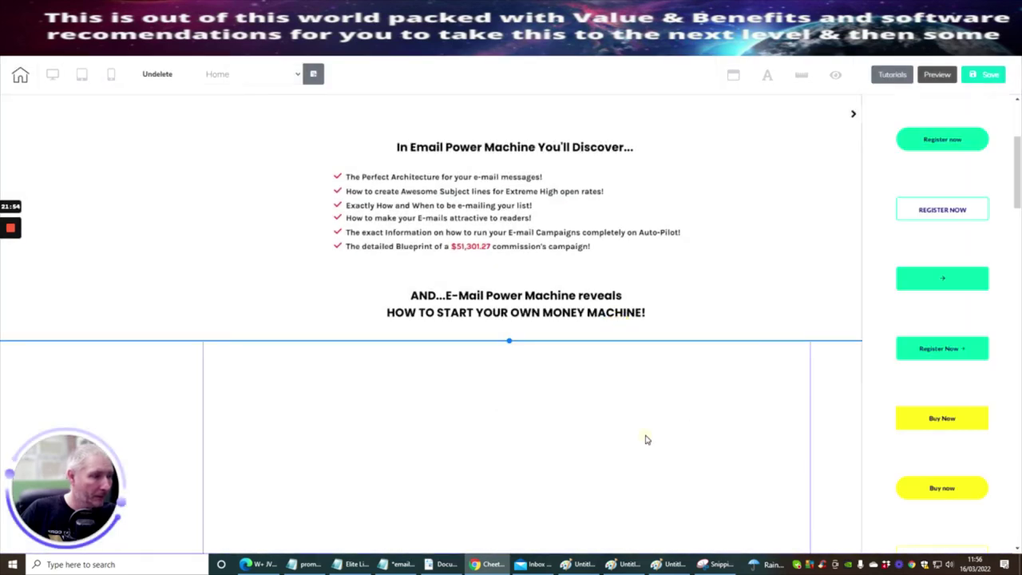
Add a new image element to the empty last panel and select it.
click(463, 500)
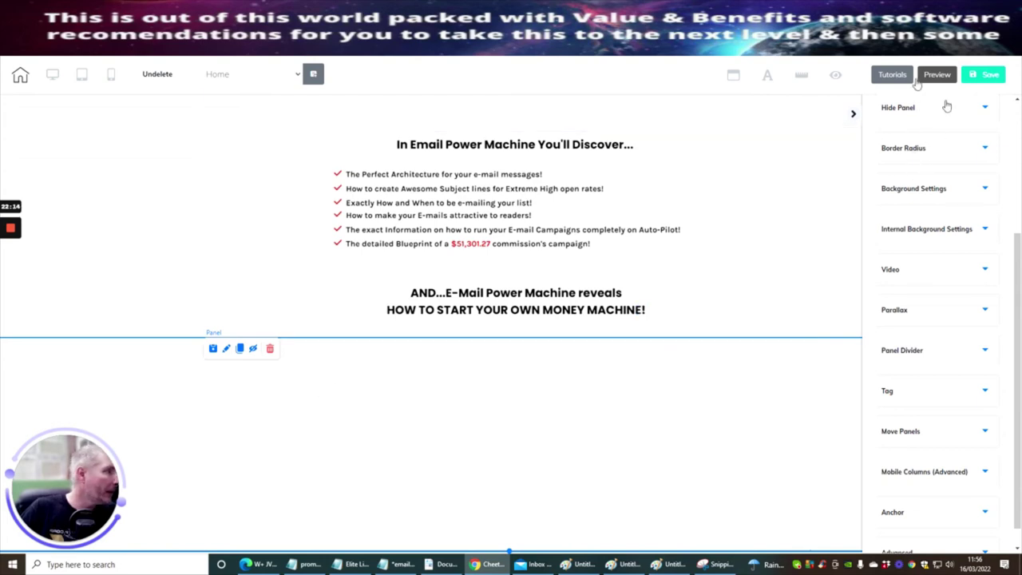
scroll(947, 106, up, 3)
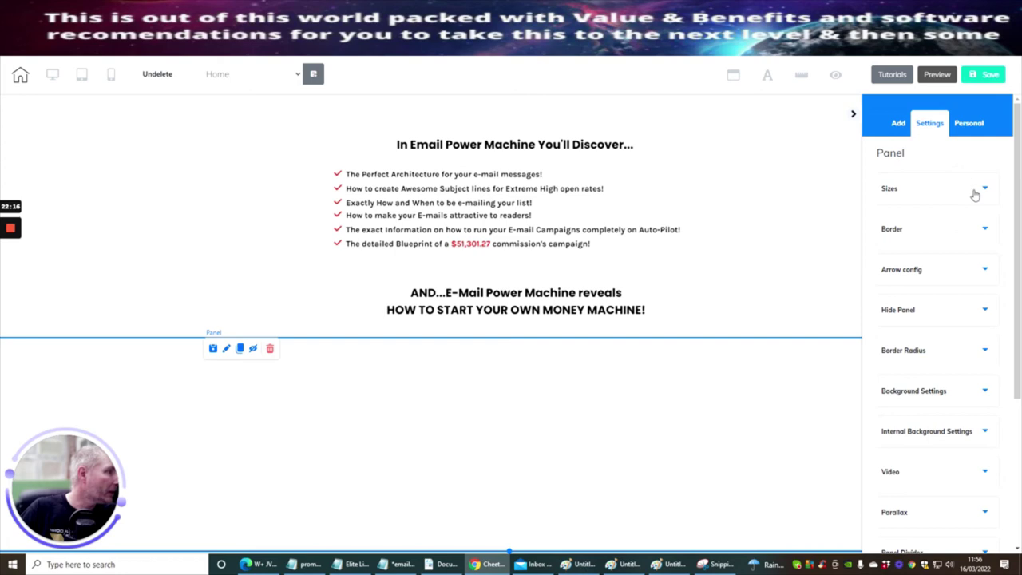
click(897, 124)
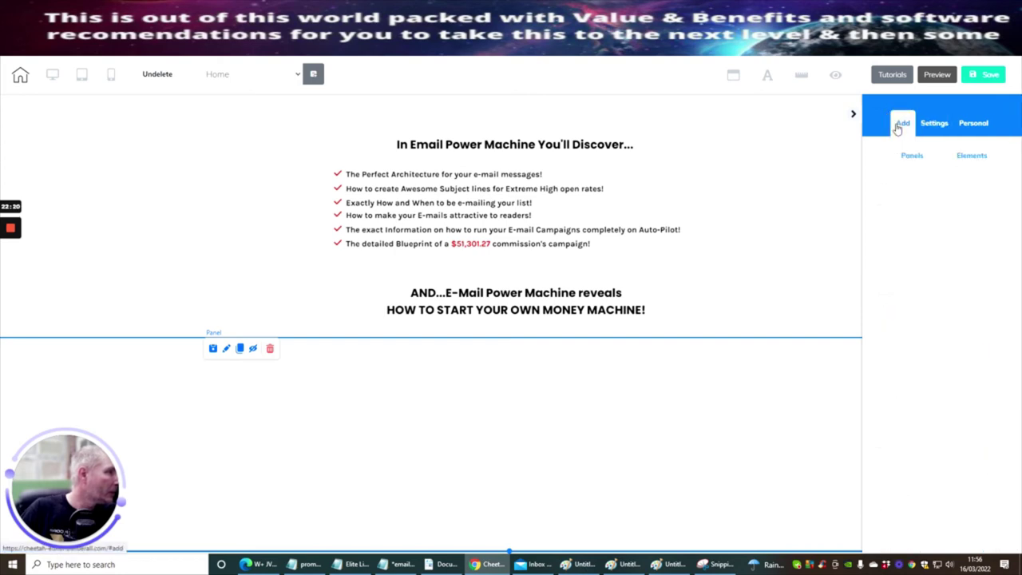
click(980, 157)
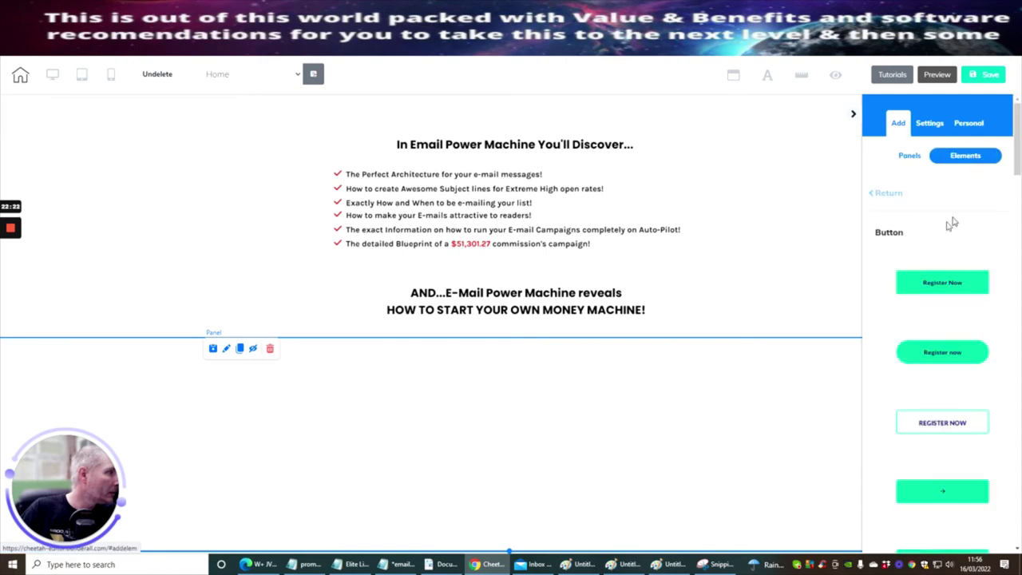
click(888, 194)
scroll(951, 375, down, 5)
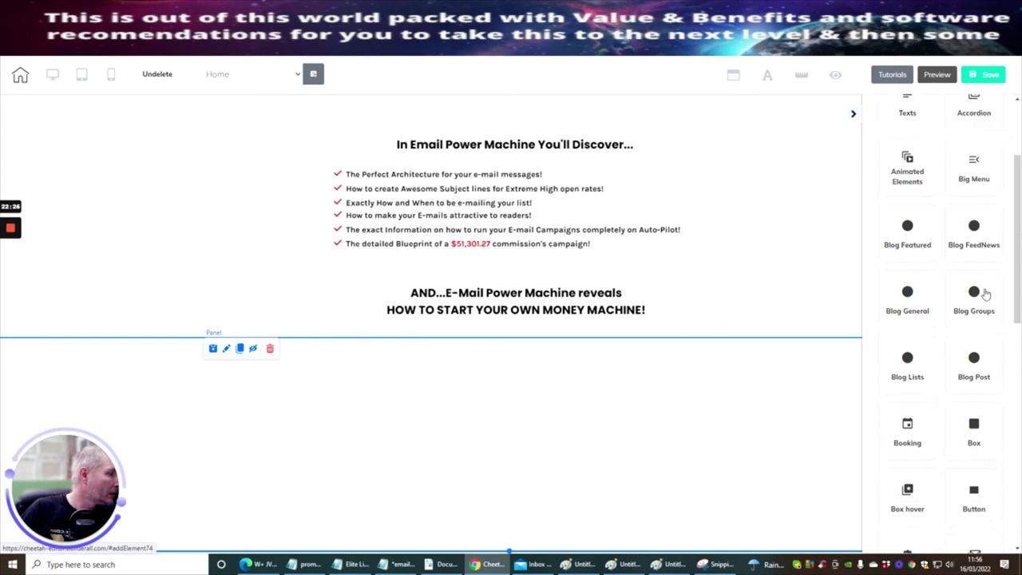
scroll(974, 273, down, 2)
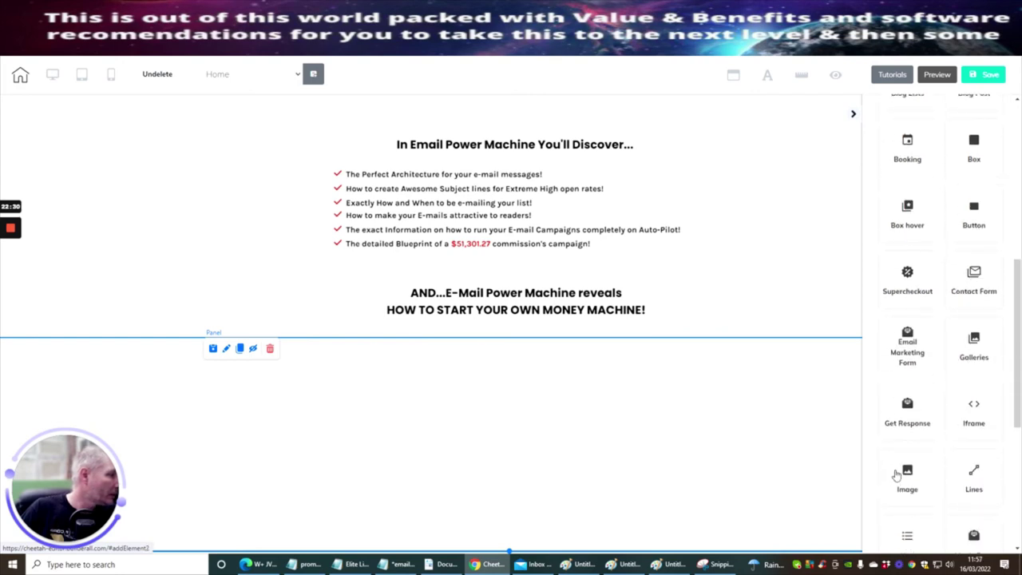
click(907, 477)
drag(957, 431, 465, 407)
click(461, 435)
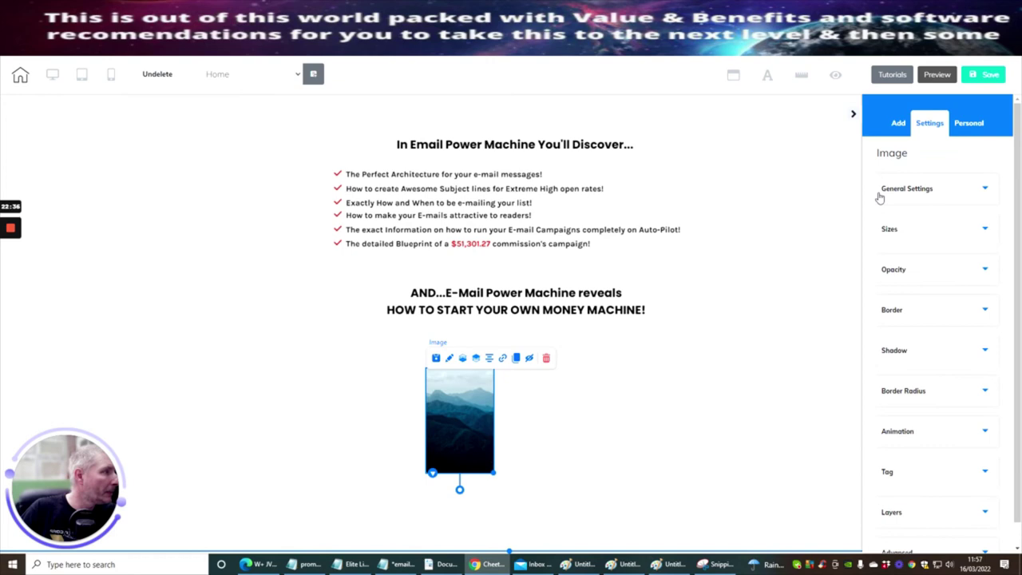
Open the image library for the new placeholder picture and look through the uploaded user files.
click(891, 194)
click(905, 412)
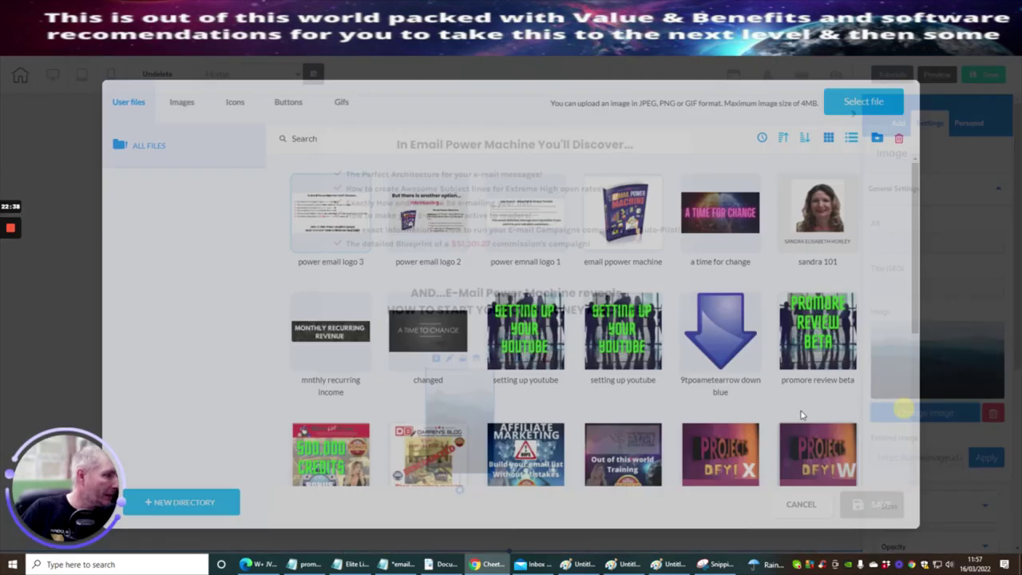
scroll(574, 299, down, 2)
scroll(573, 302, down, 6)
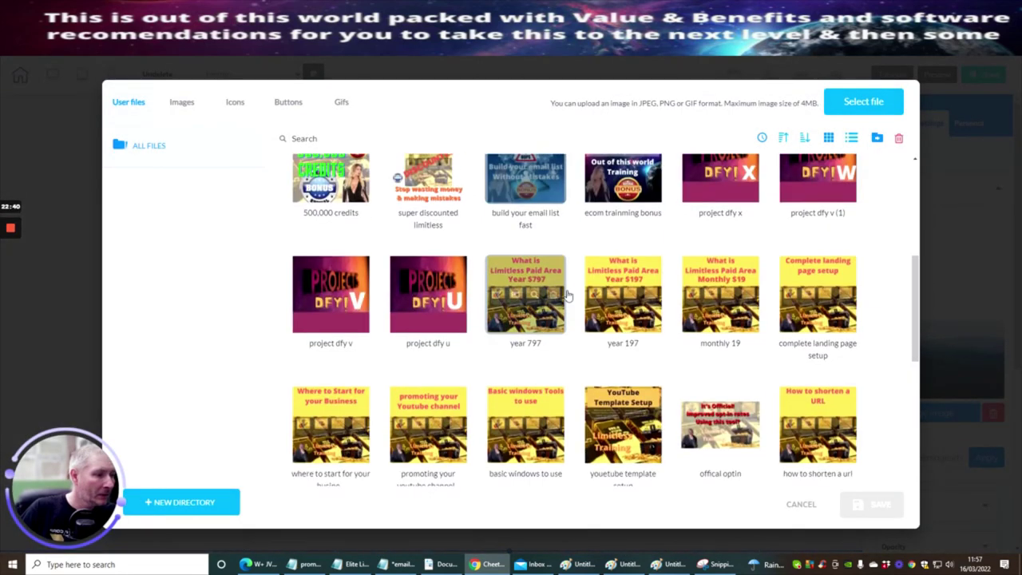
scroll(568, 296, down, 6)
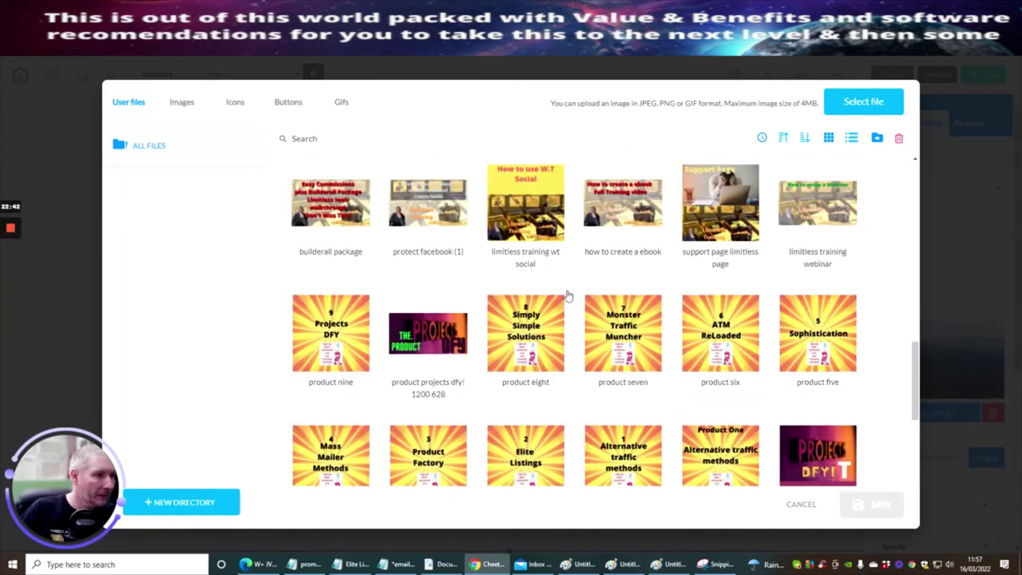
scroll(567, 296, down, 5)
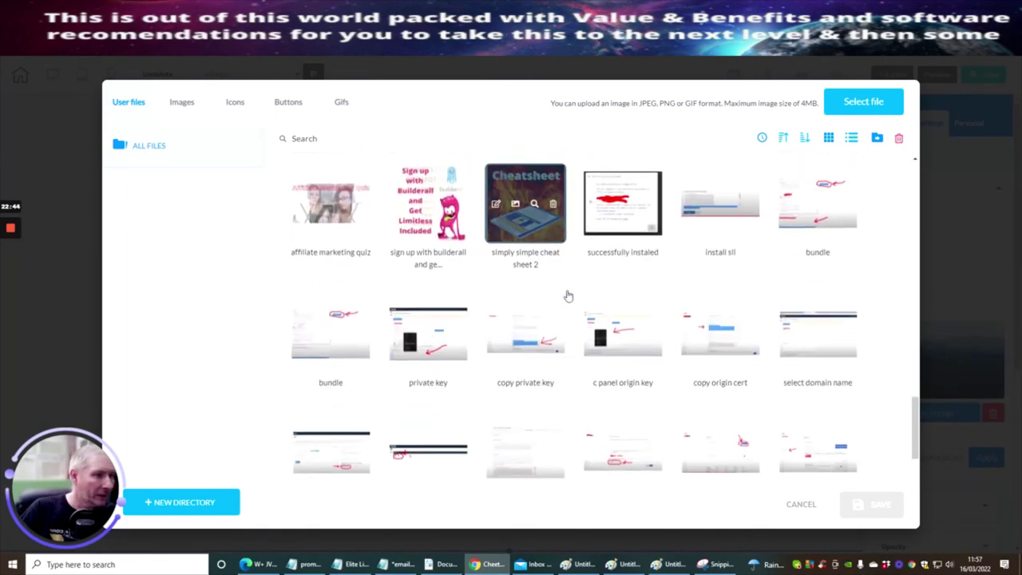
scroll(567, 296, down, 5)
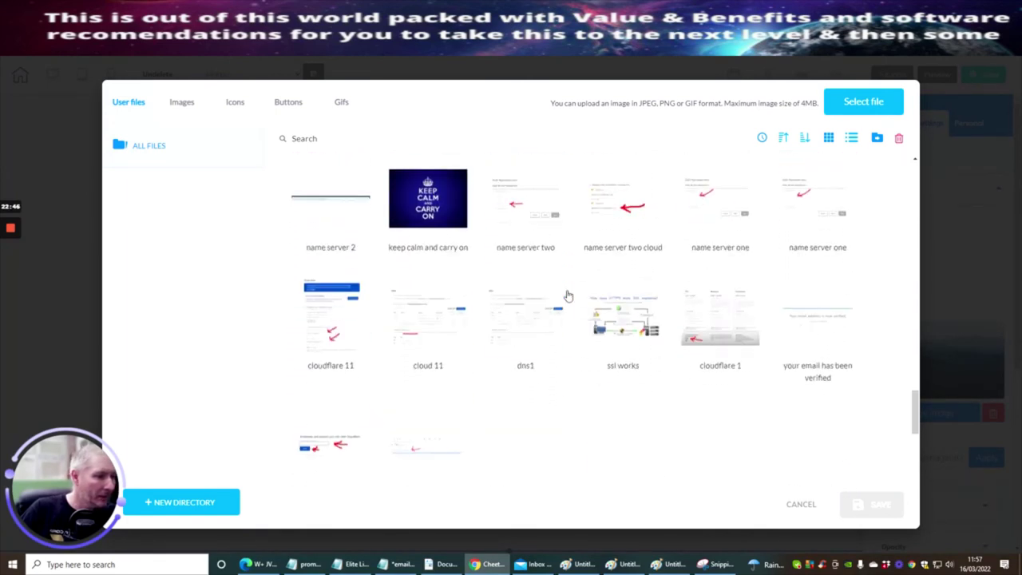
scroll(568, 295, down, 5)
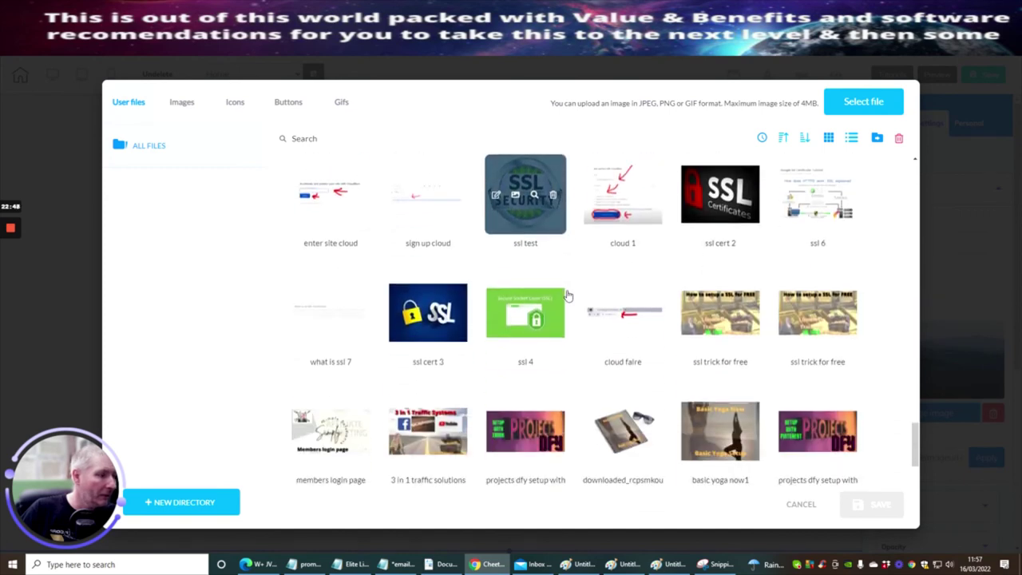
scroll(568, 296, down, 6)
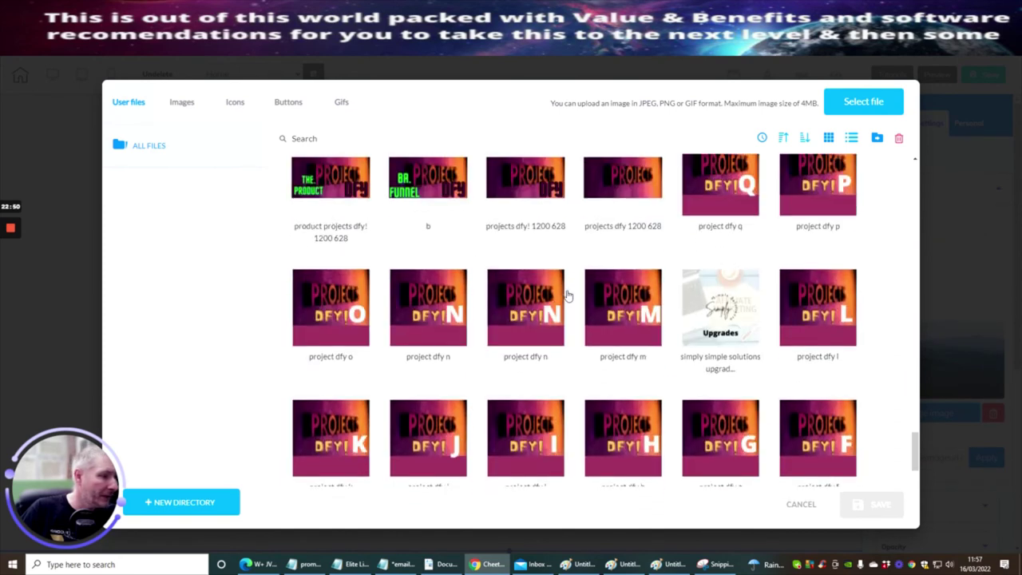
scroll(567, 296, down, 6)
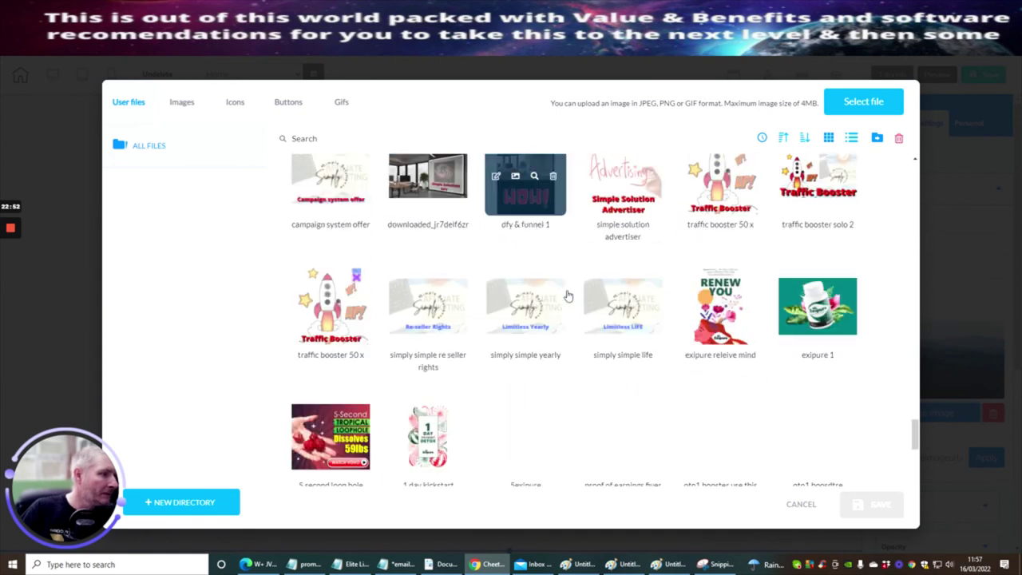
scroll(568, 295, up, 6)
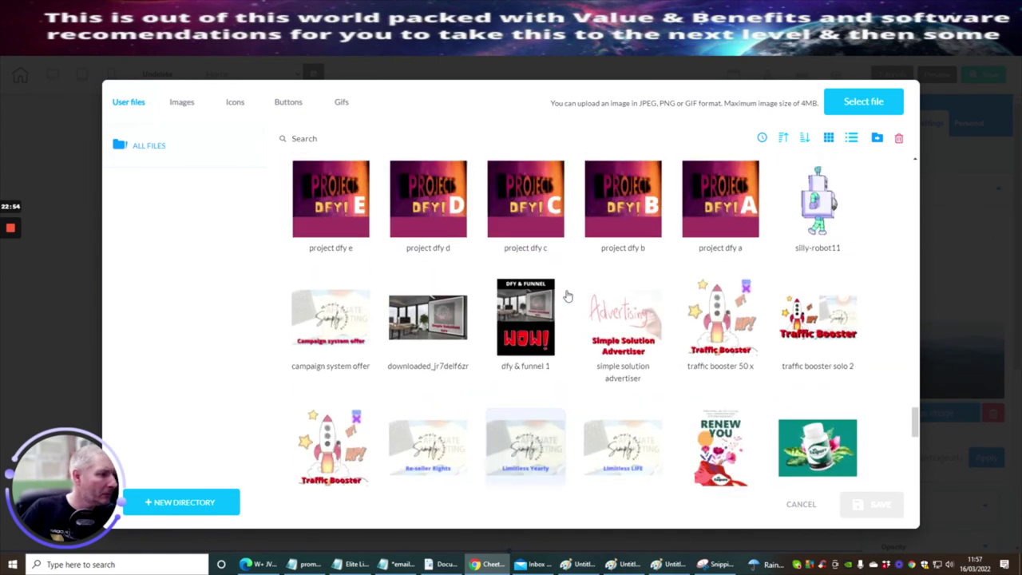
Upload the picture "welcome and thank you for looking at my review" from the Dropbox folder to the image library.
click(846, 101)
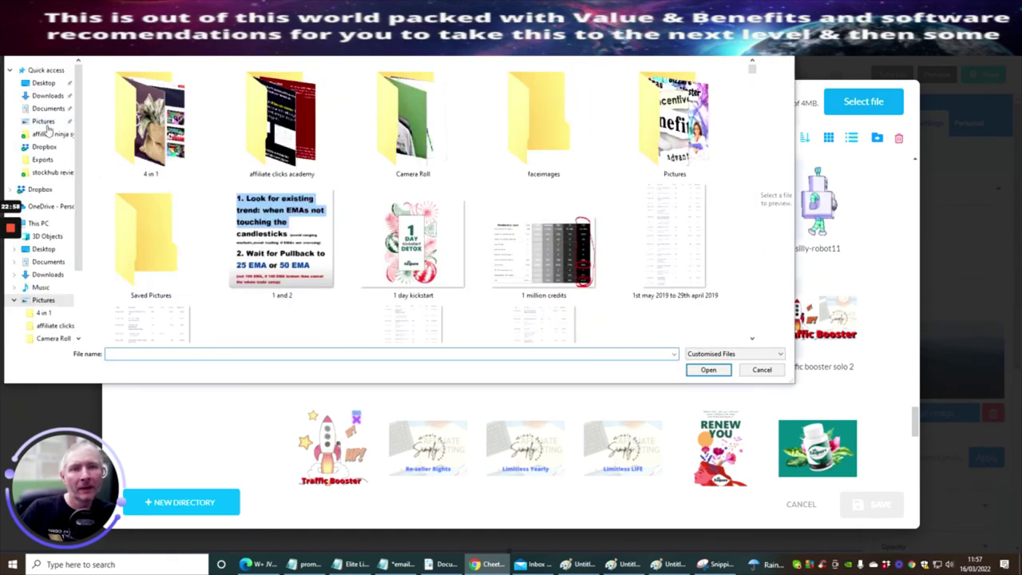
click(40, 189)
scroll(415, 239, down, 15)
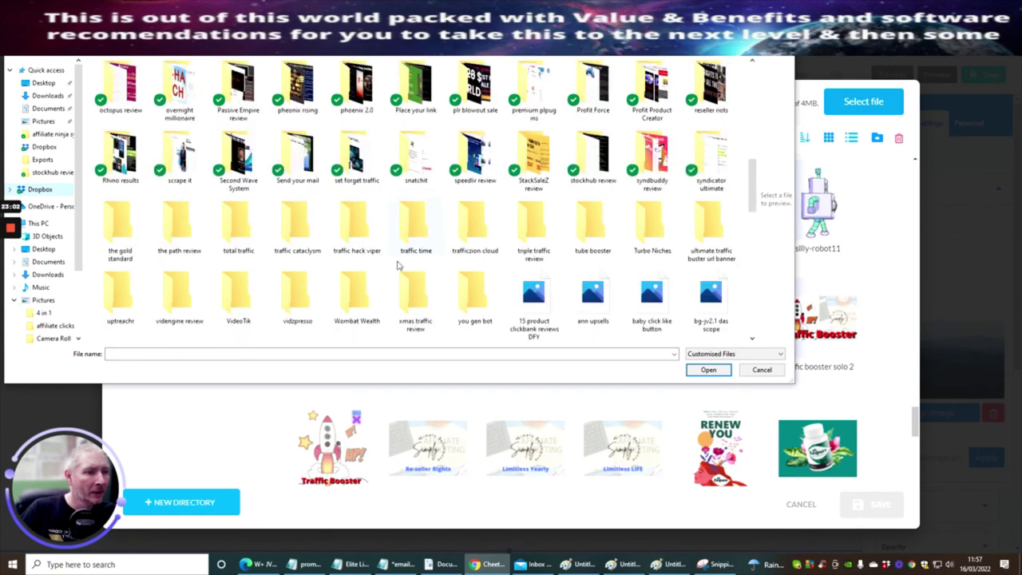
click(119, 291)
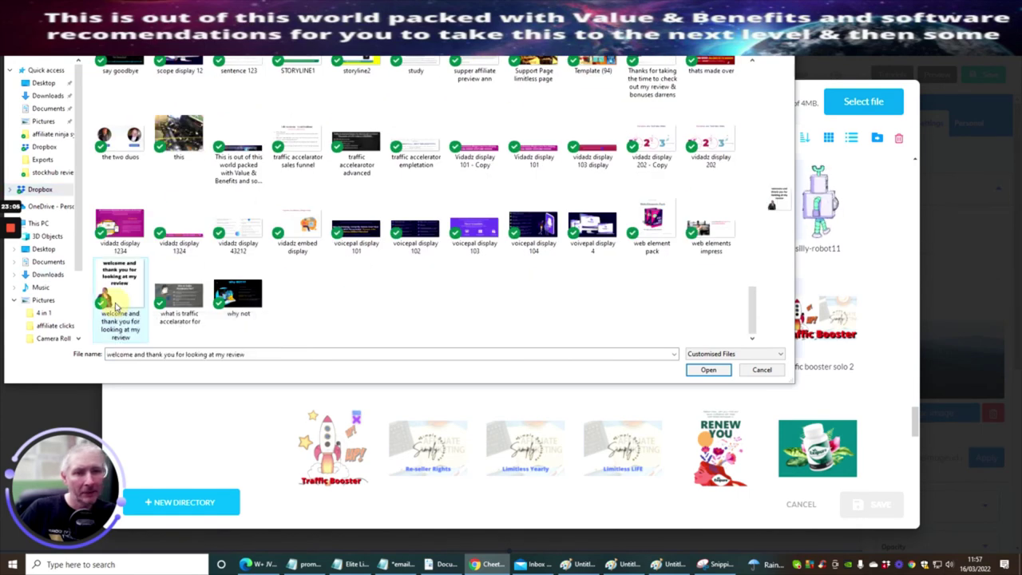
click(703, 369)
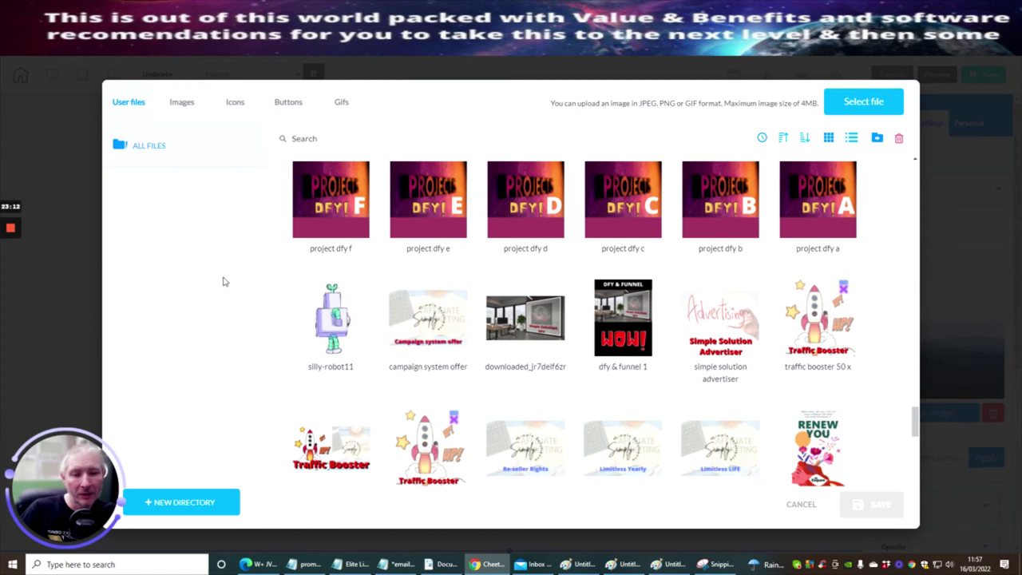
Upload "welcome and thank you for looking at my review" again, choosing it from the recent files in Quick access.
click(847, 103)
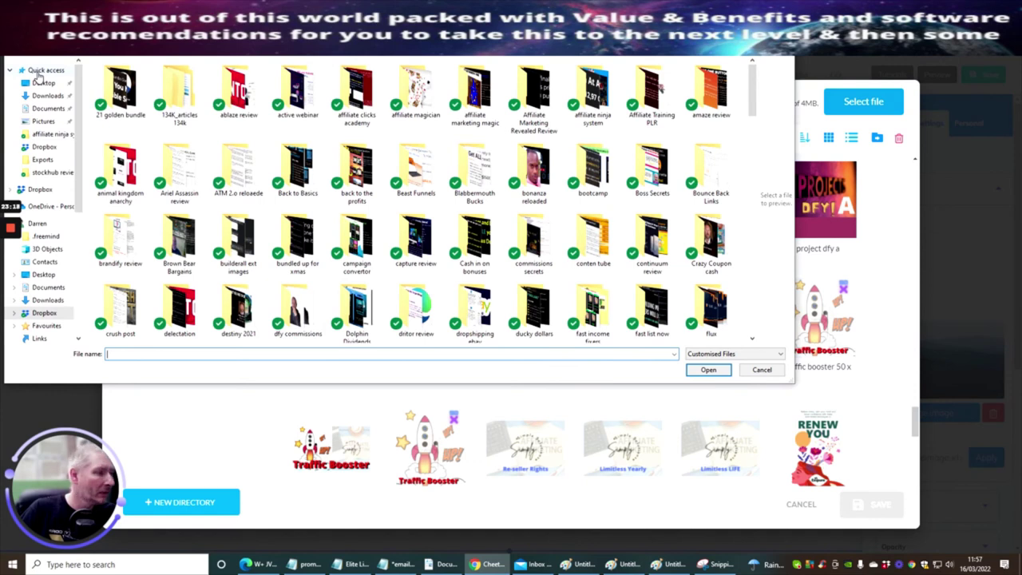
click(41, 71)
click(126, 216)
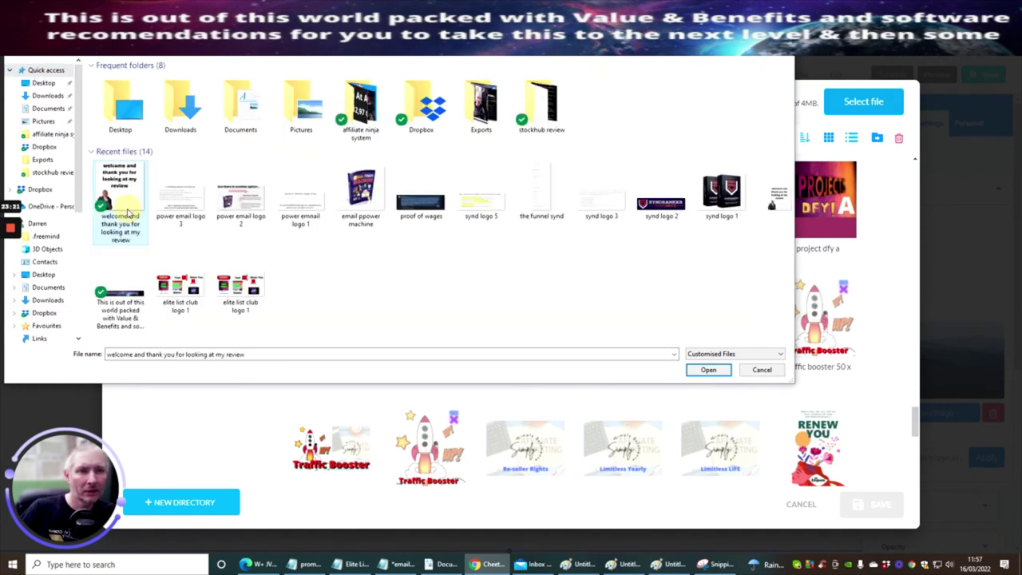
click(697, 369)
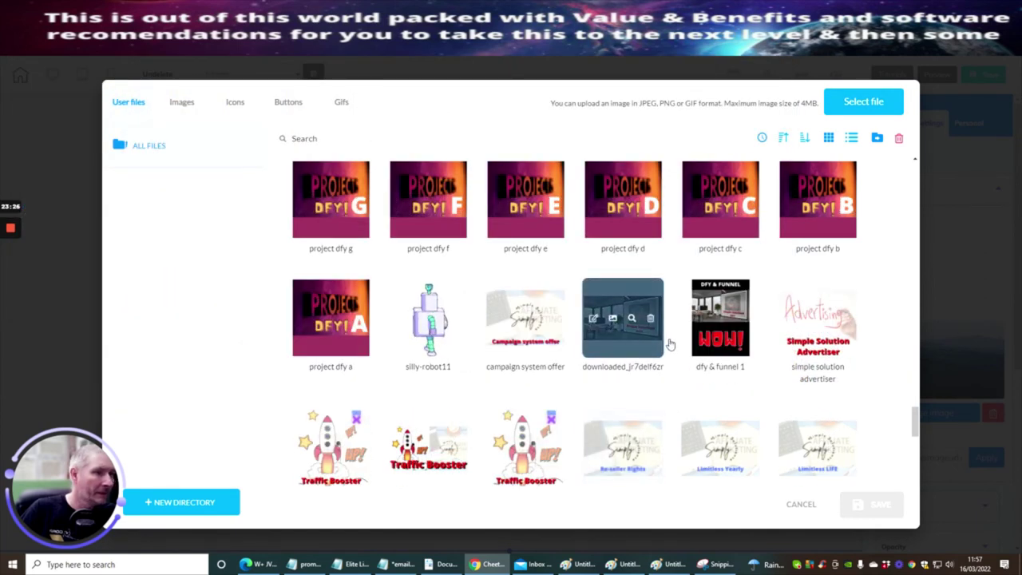
Set the placeholder picture to the uploaded "welcome and thank you for looking at my review" image.
drag(913, 416, 874, 165)
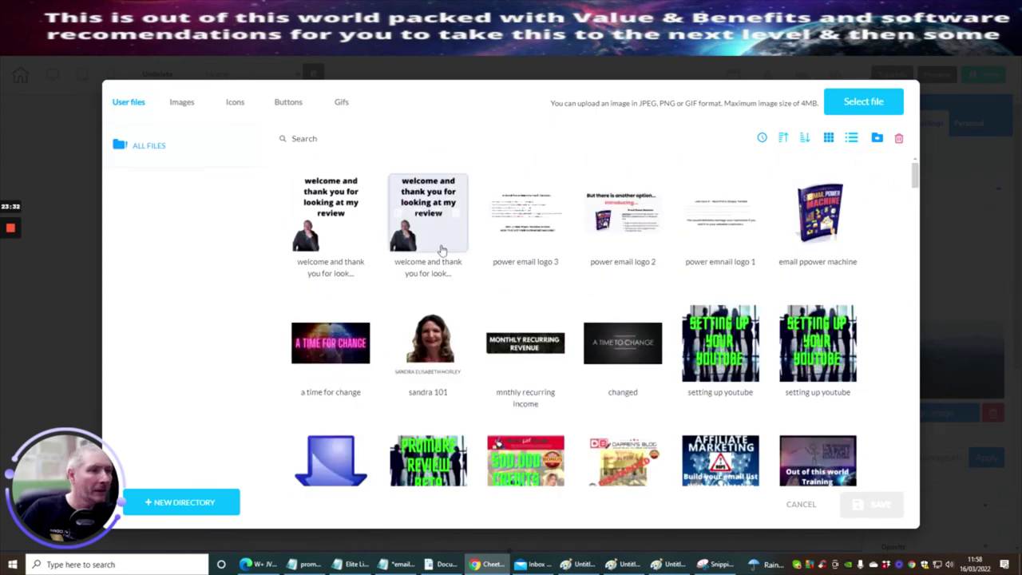
click(432, 228)
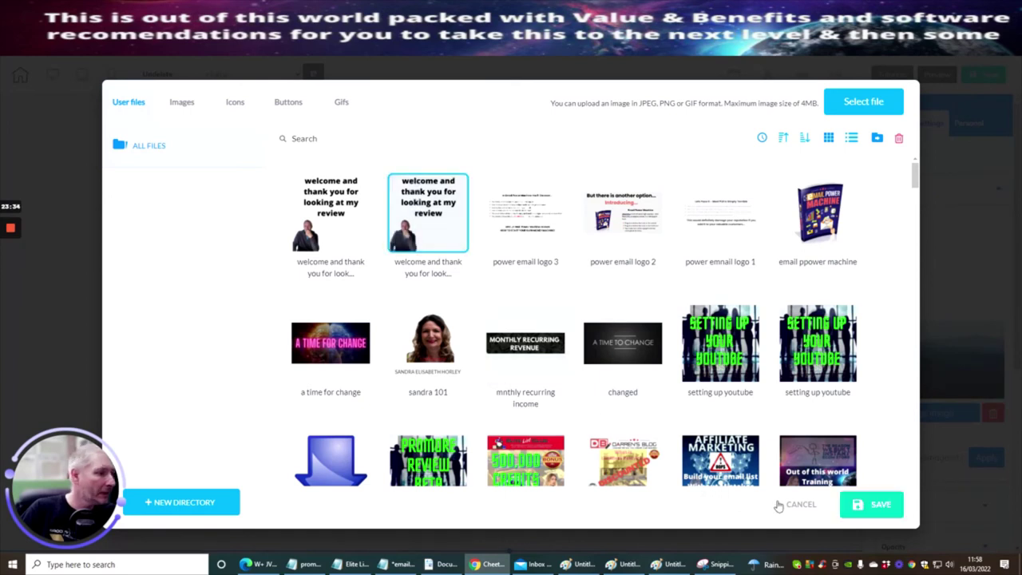
click(878, 505)
Enlarge the welcome image to nearly the panel's height, shift it left of the panel's centre, and select the panel.
drag(496, 439, 607, 493)
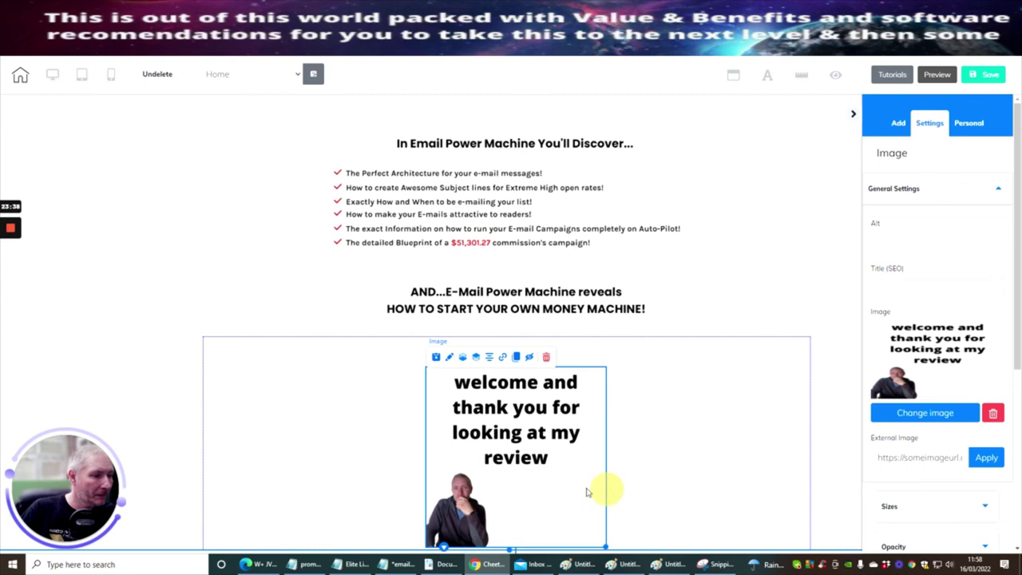
drag(495, 428, 391, 411)
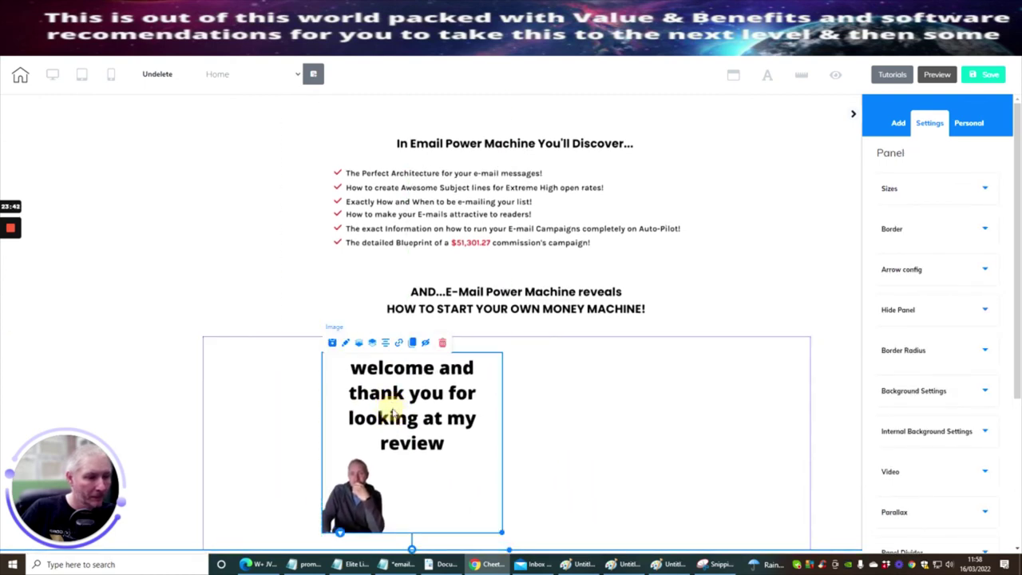
click(589, 411)
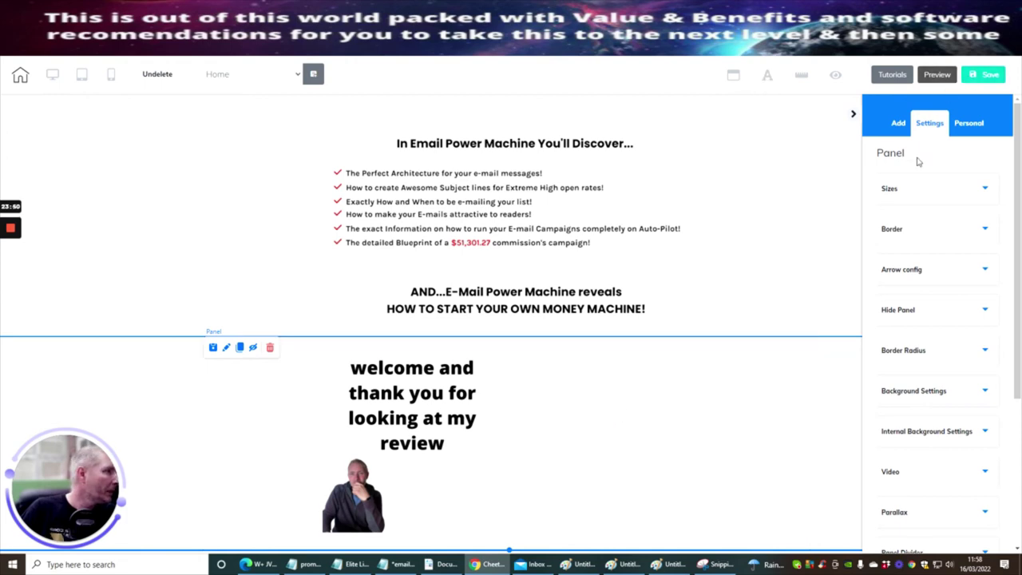
Add a plain paragraph text element to the closing panel, to the right of the welcome image.
click(894, 124)
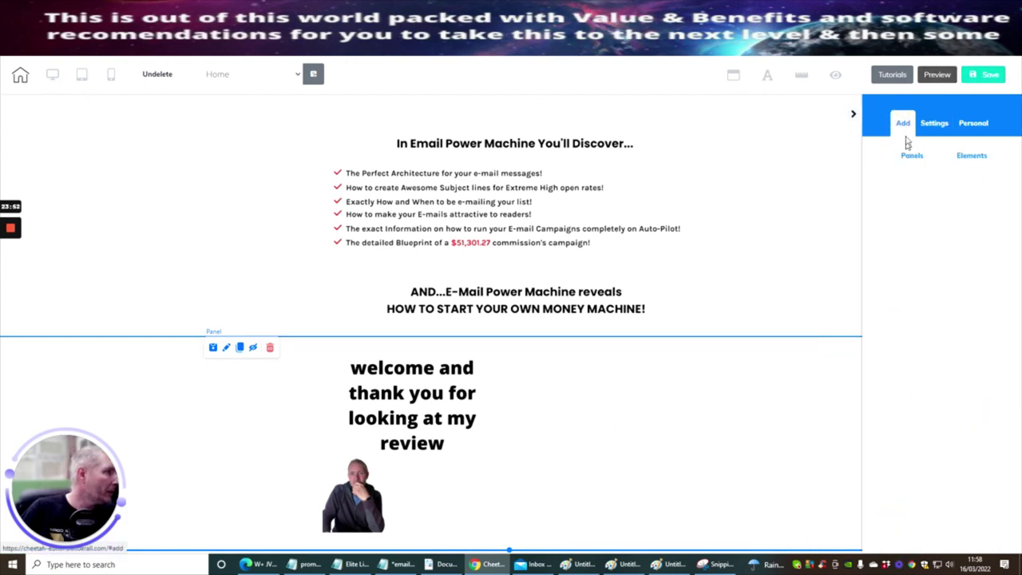
click(956, 161)
click(879, 193)
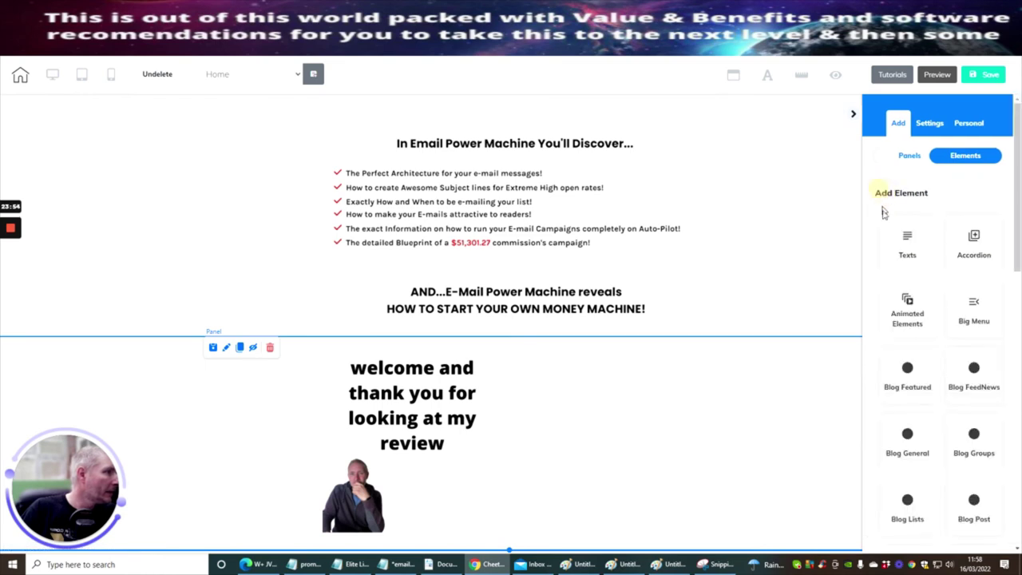
click(906, 241)
drag(925, 483, 565, 416)
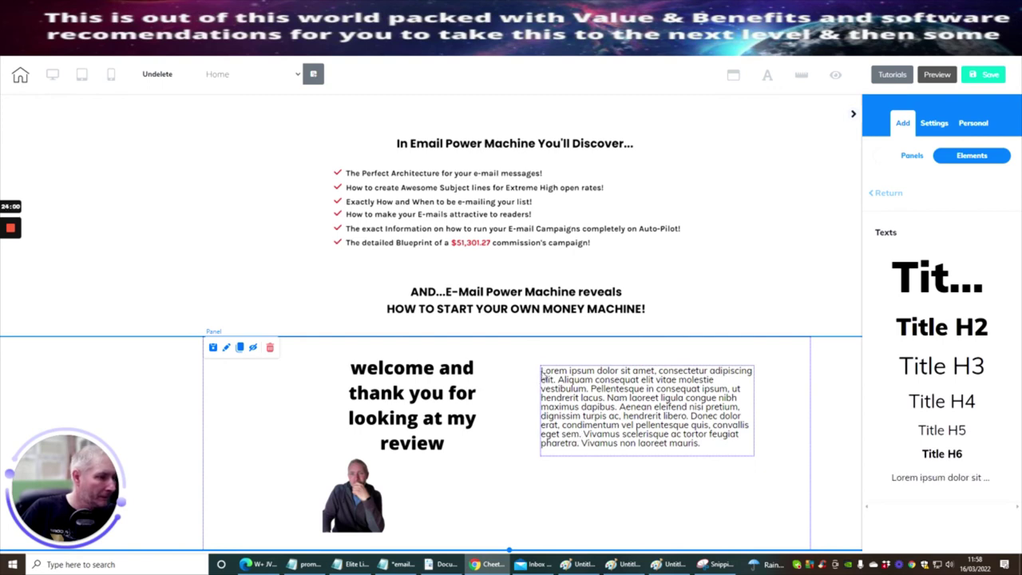
Replace the placeholder text with "Please check your email for updates and future products that I will be bringing out full of value and benefits".
click(543, 374)
drag(543, 373, 752, 468)
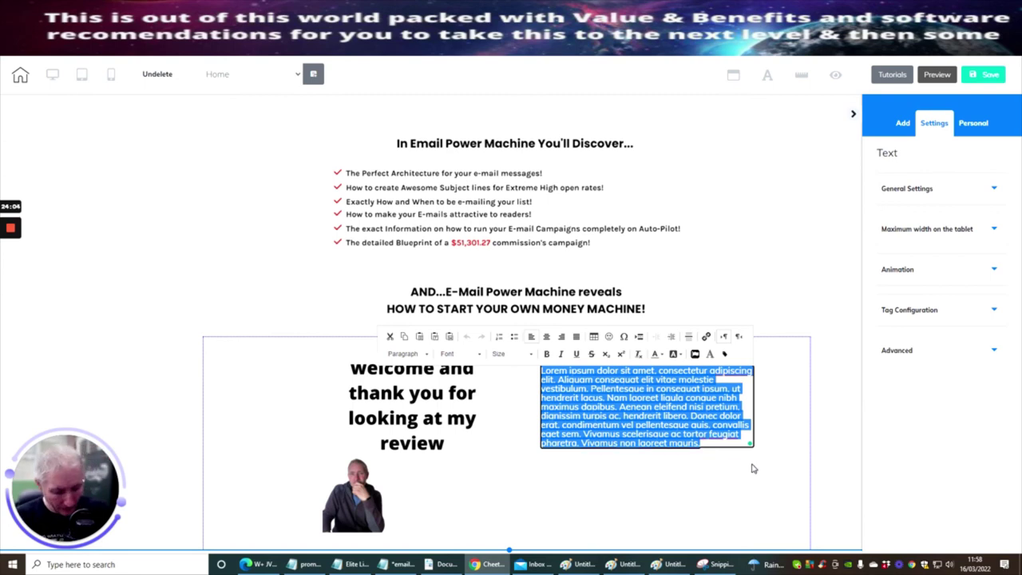
text(Pleas)
text(e checdk)
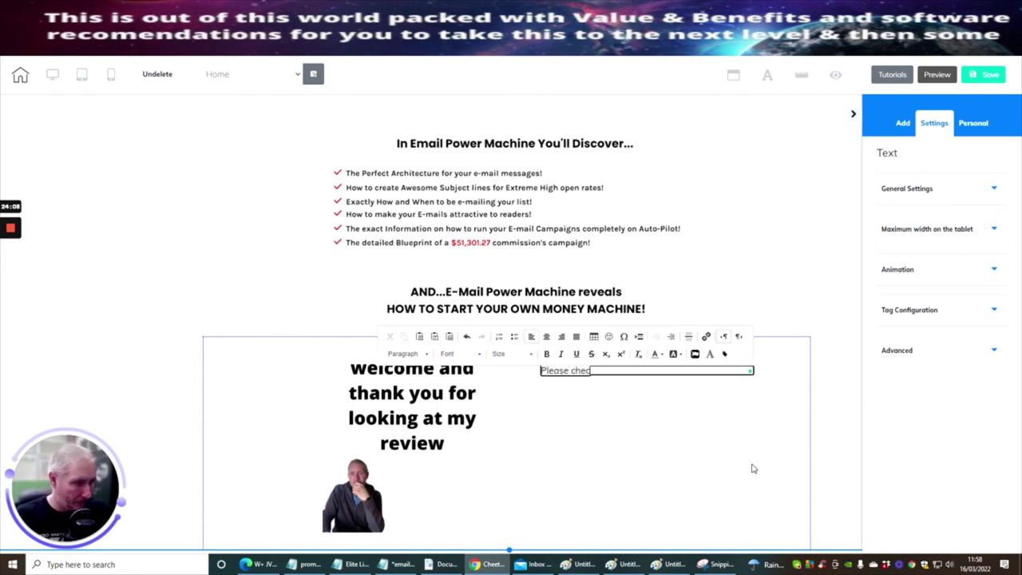
text( your email)
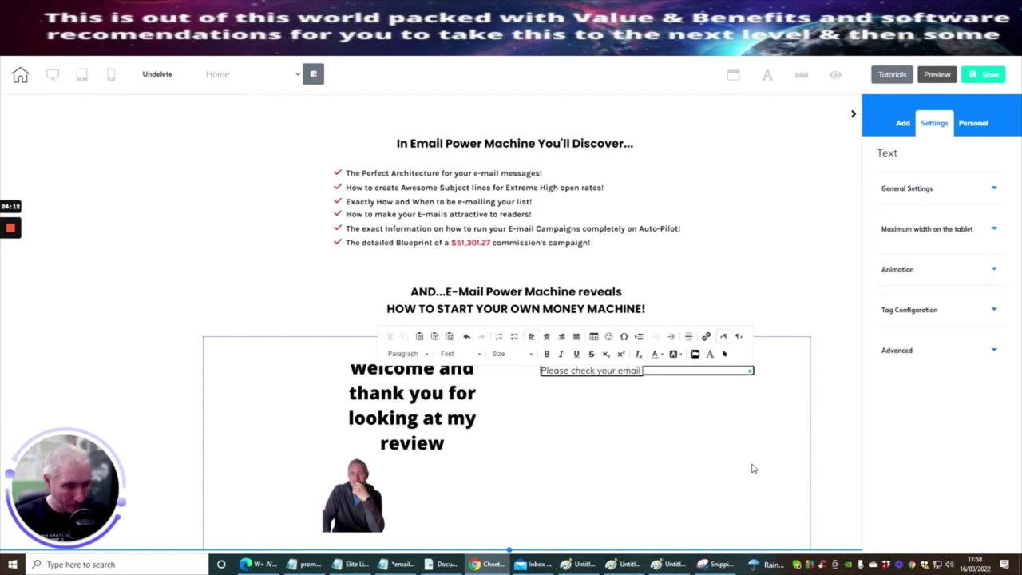
text( for updates an)
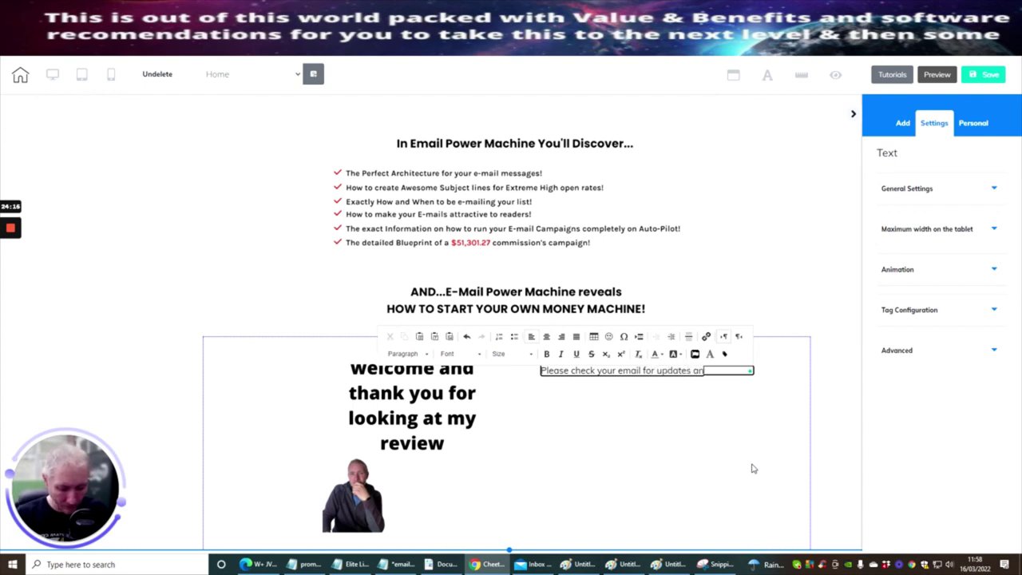
text(d future prod)
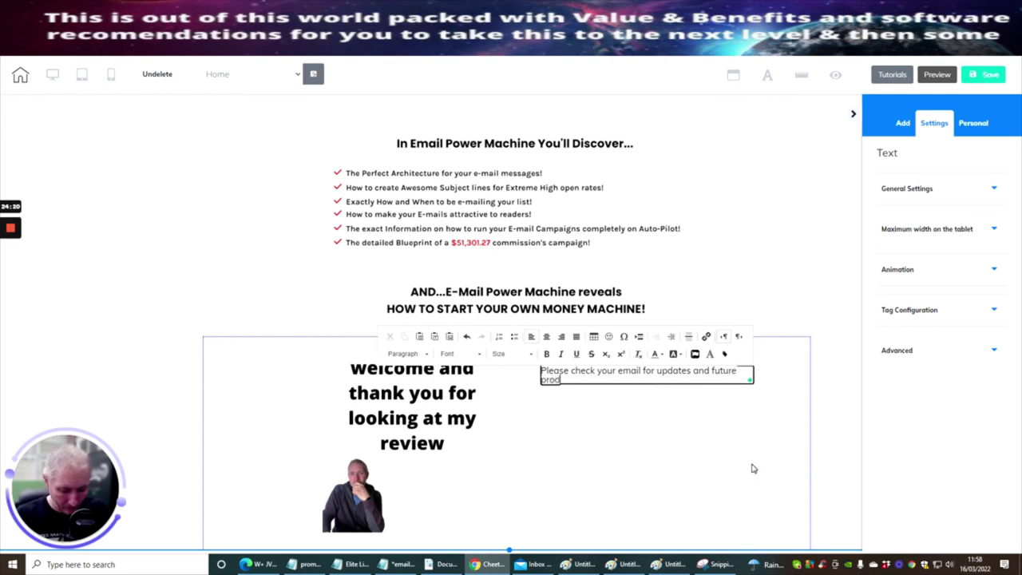
text(ucts that I will n)
key(BackSpace)
text(b)
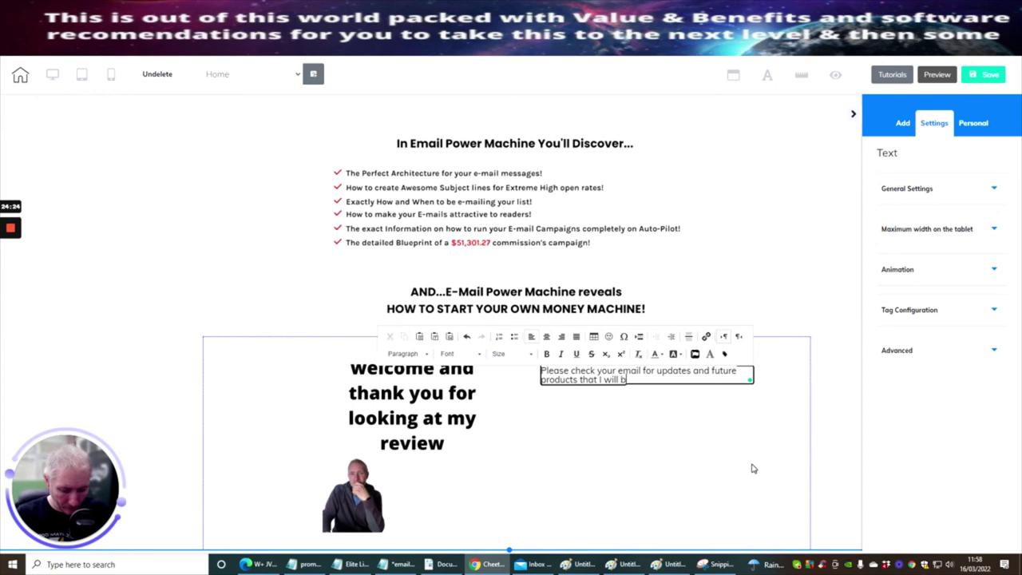
text(e bringing o)
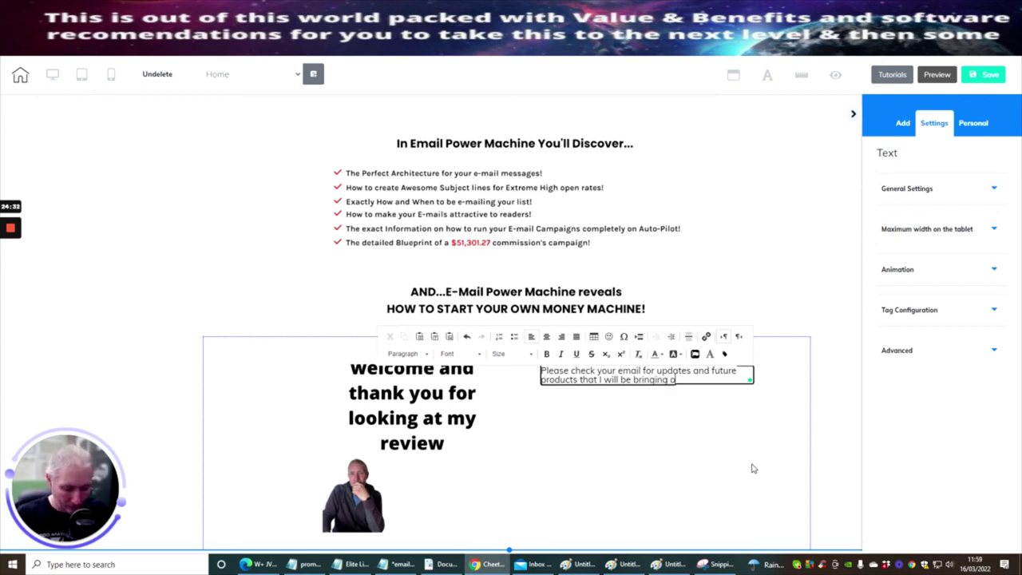
text(ut full o)
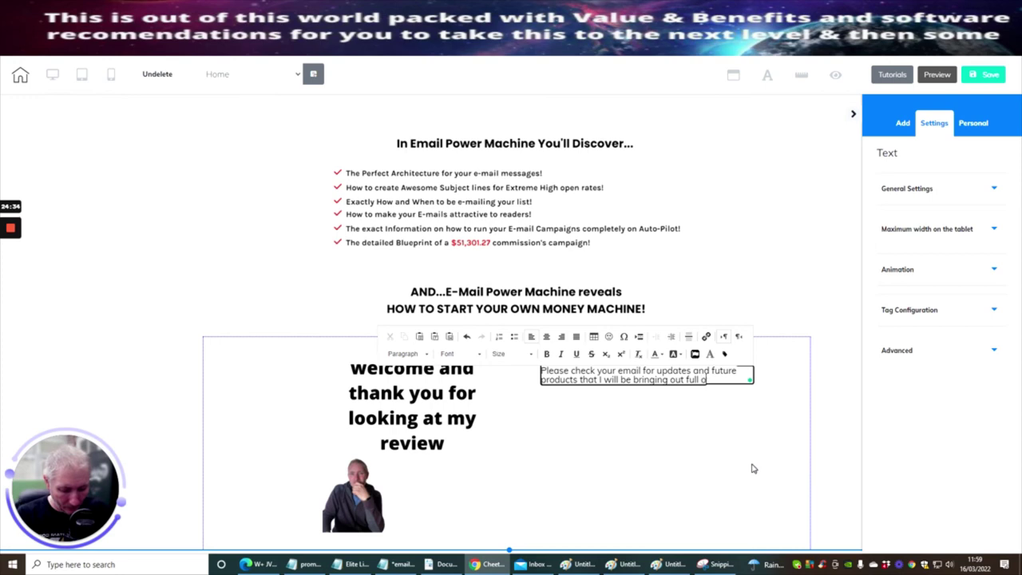
text(f value and benefits)
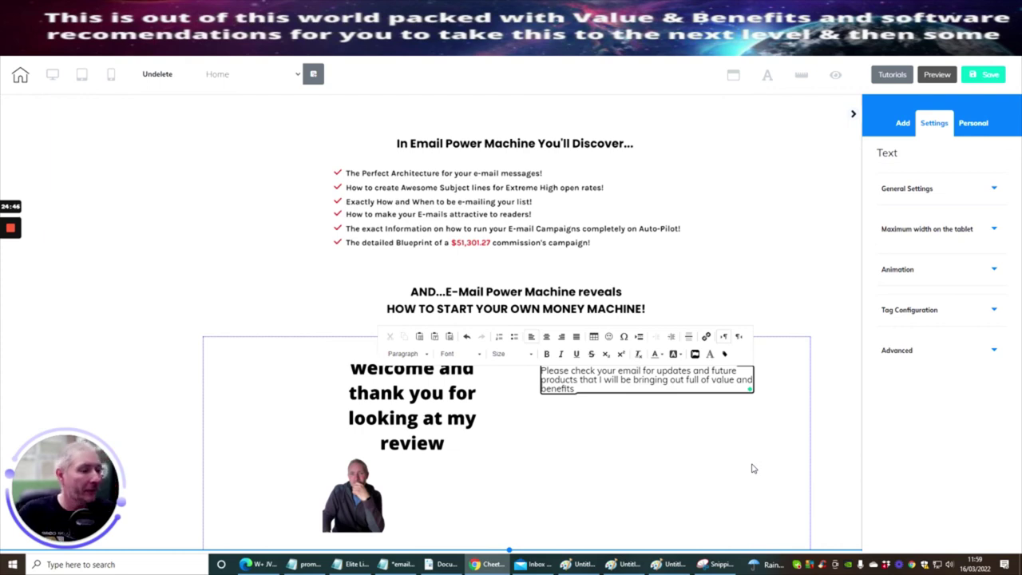
click(574, 441)
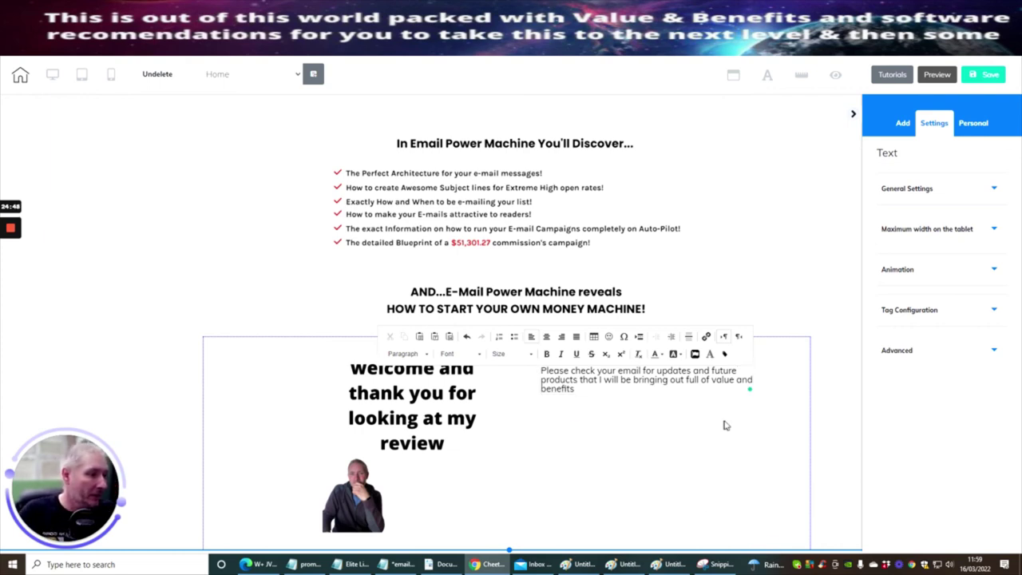
click(554, 474)
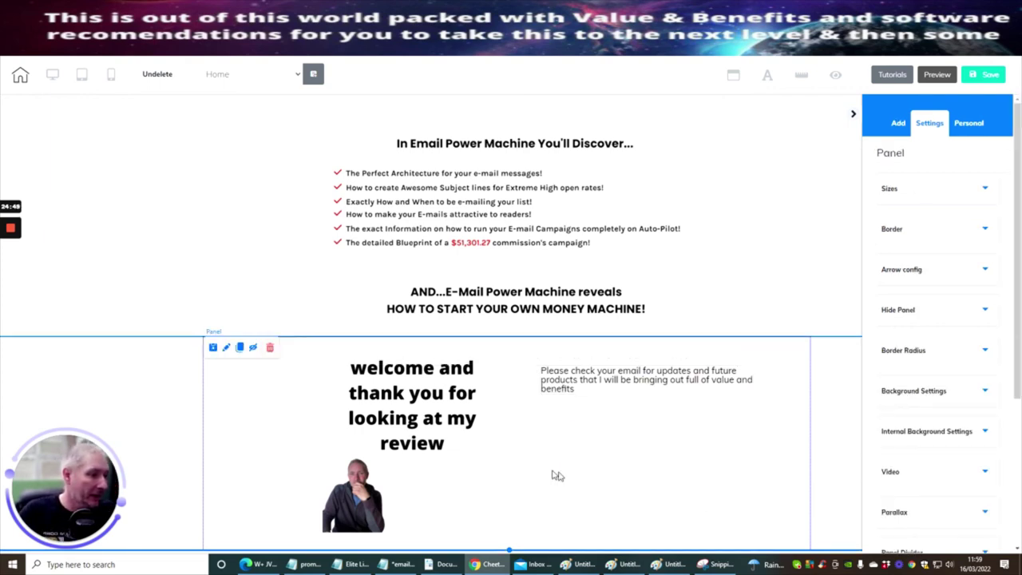
Add the Email Marketing Form with the dark blue "My Button" design beneath the paragraph in the closing panel.
click(896, 127)
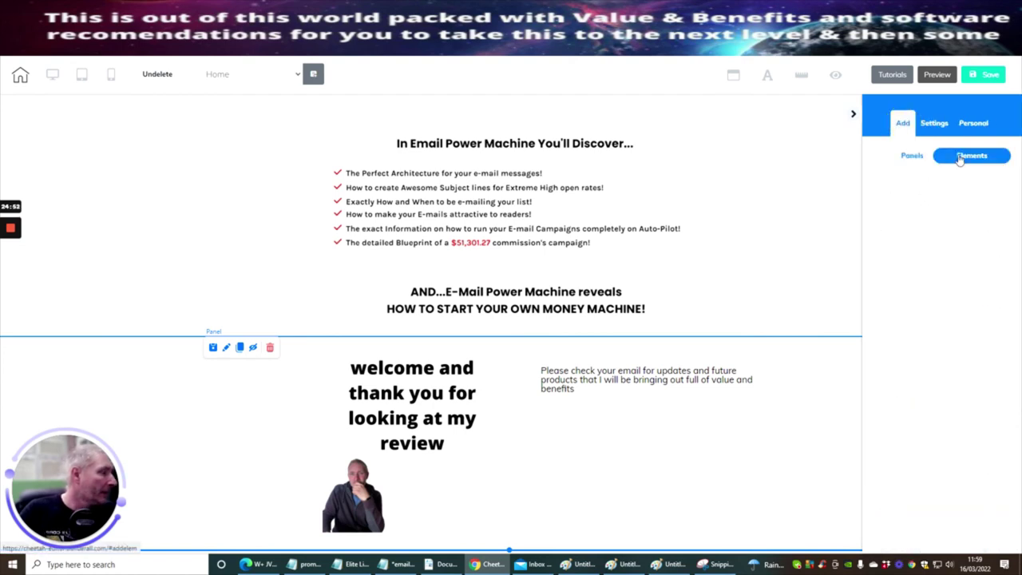
click(959, 158)
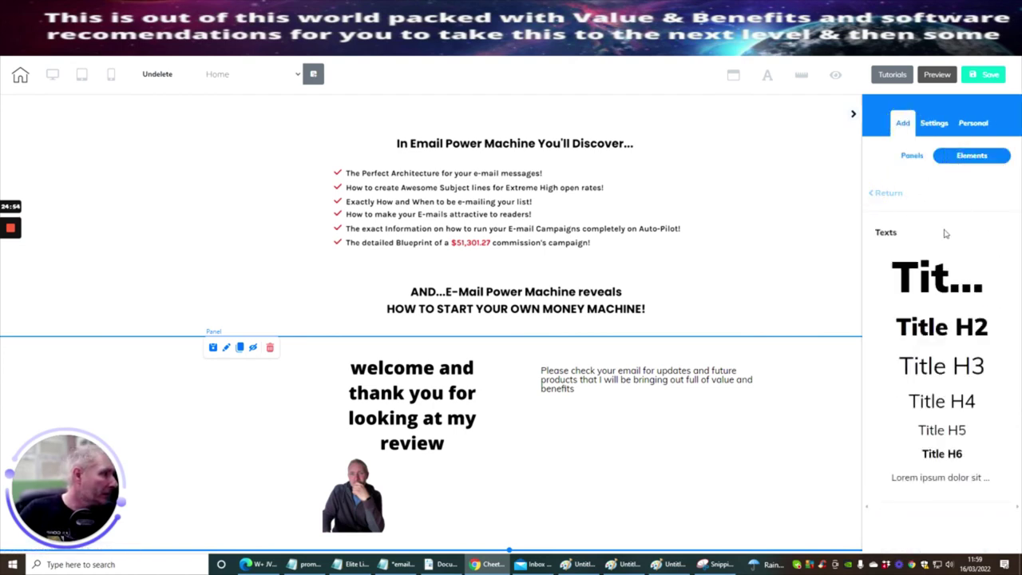
click(886, 192)
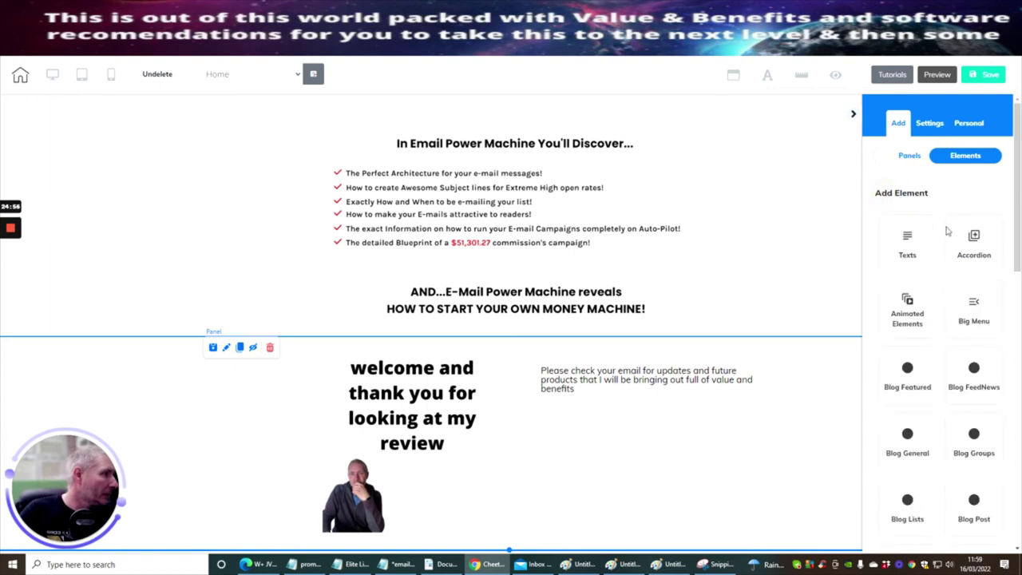
scroll(939, 235, down, 2)
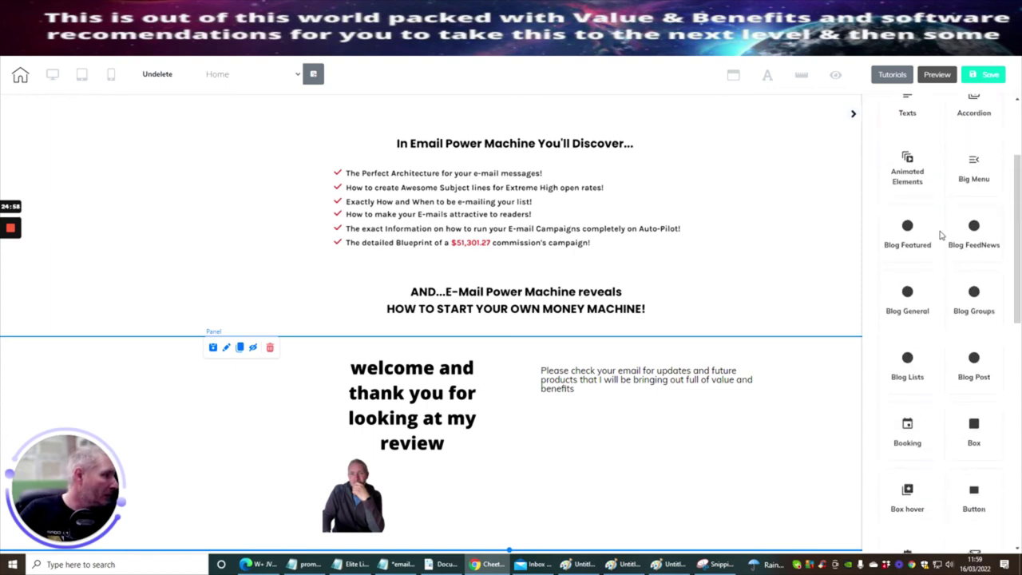
scroll(940, 235, down, 2)
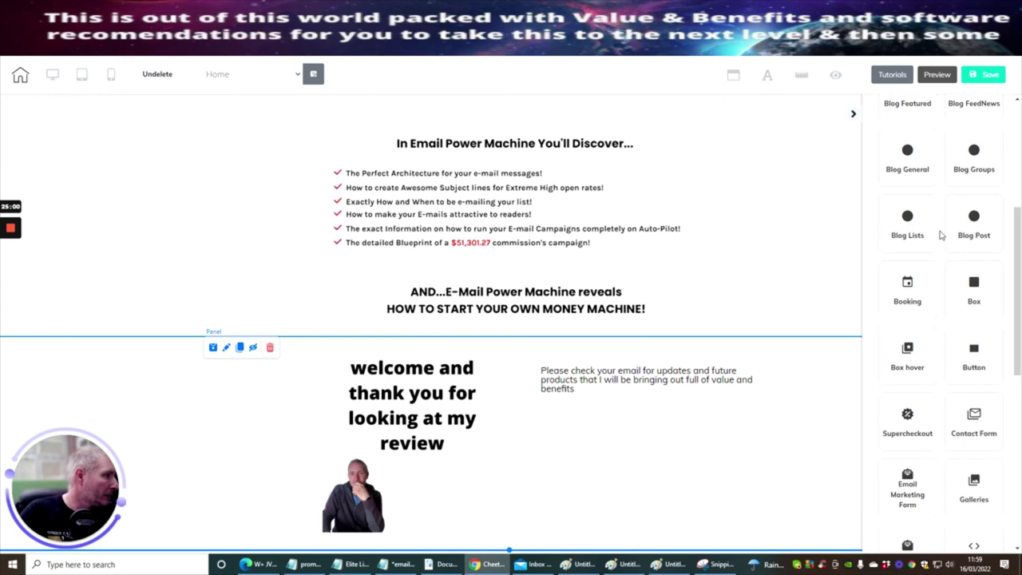
scroll(940, 233, down, 2)
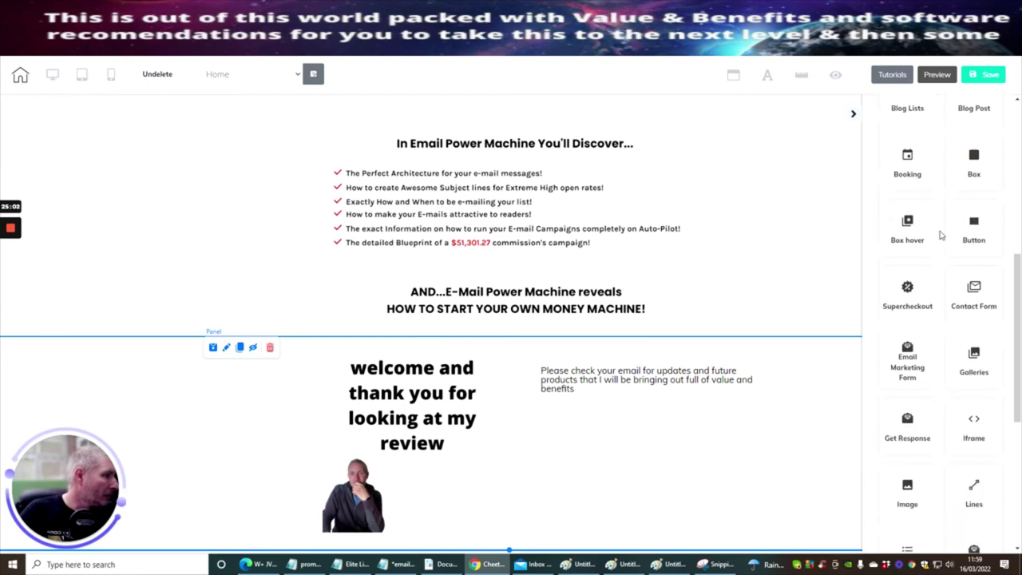
mouse_move(908, 343)
mouse_down()
mouse_move(775, 429)
mouse_move(696, 465)
mouse_move(650, 468)
mouse_move(902, 362)
mouse_up()
click(902, 362)
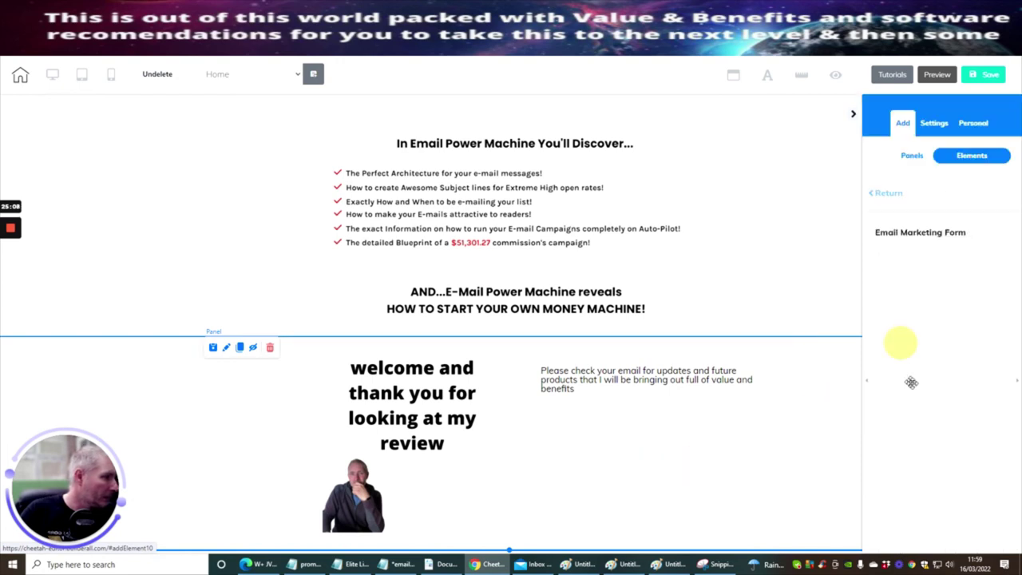
drag(950, 295, 660, 474)
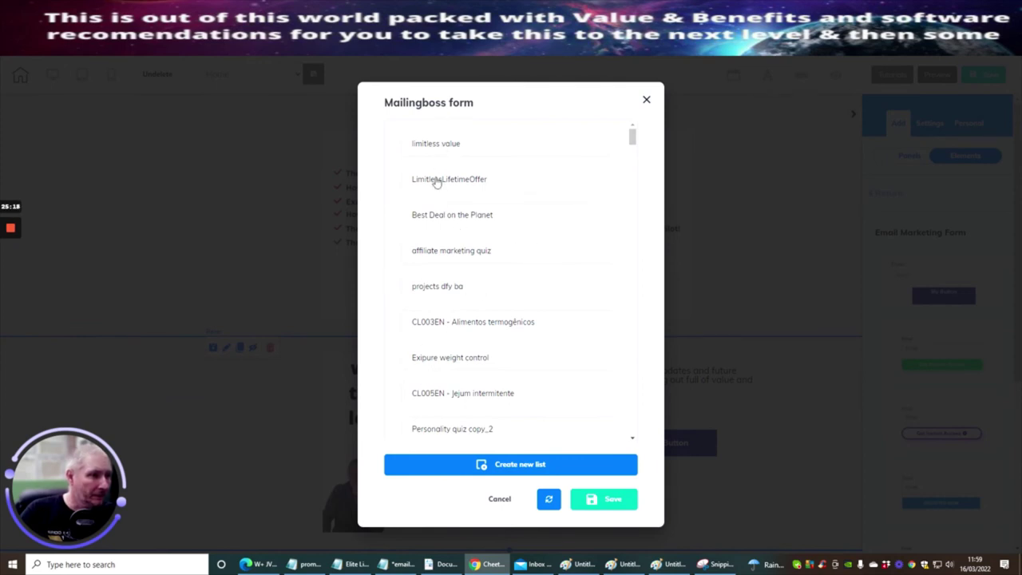
Connect the form to the "Best Deal on the Planet" mailing list and nudge it slightly up and left under the paragraph.
click(432, 215)
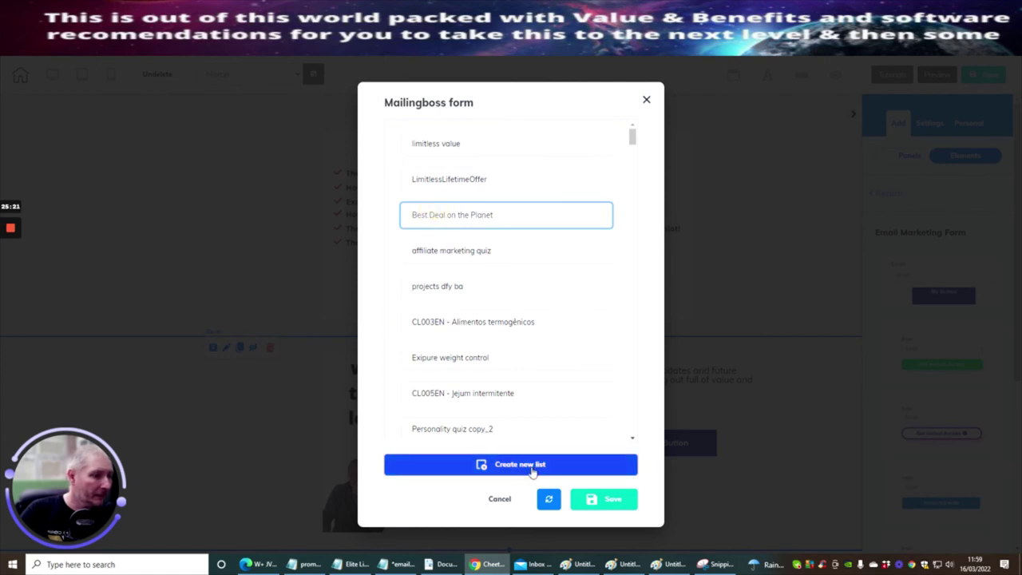
click(588, 499)
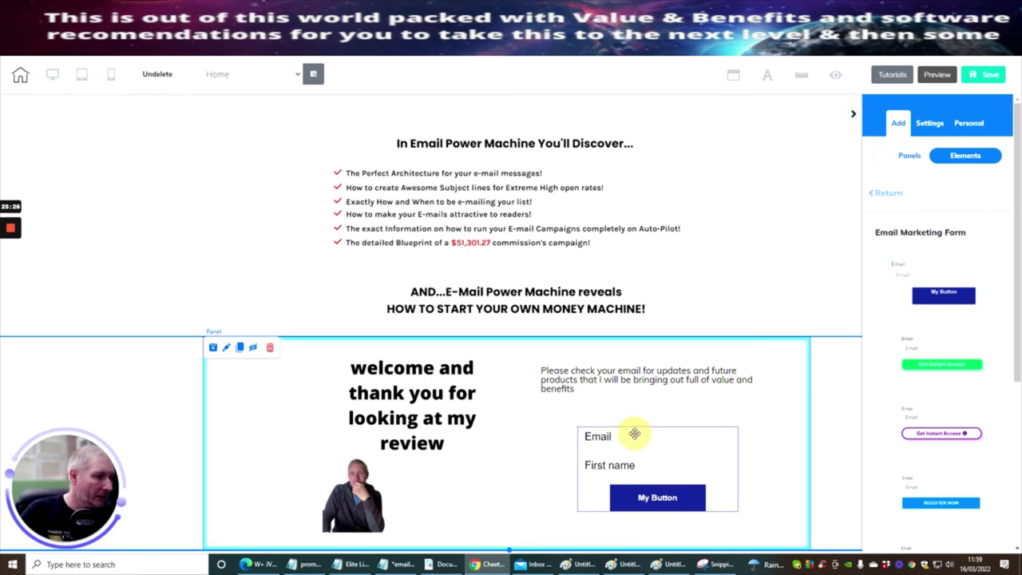
click(627, 436)
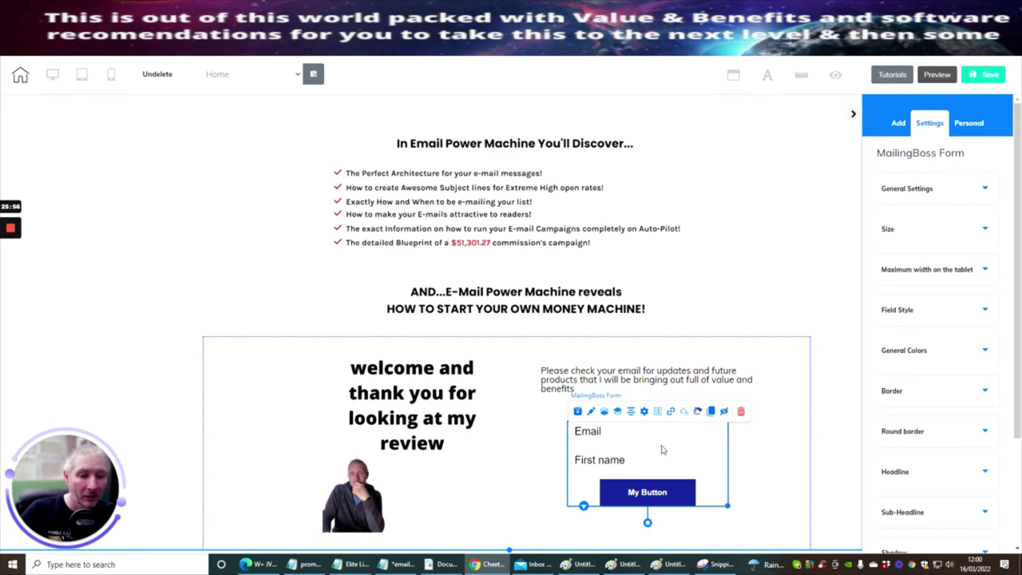
click(771, 474)
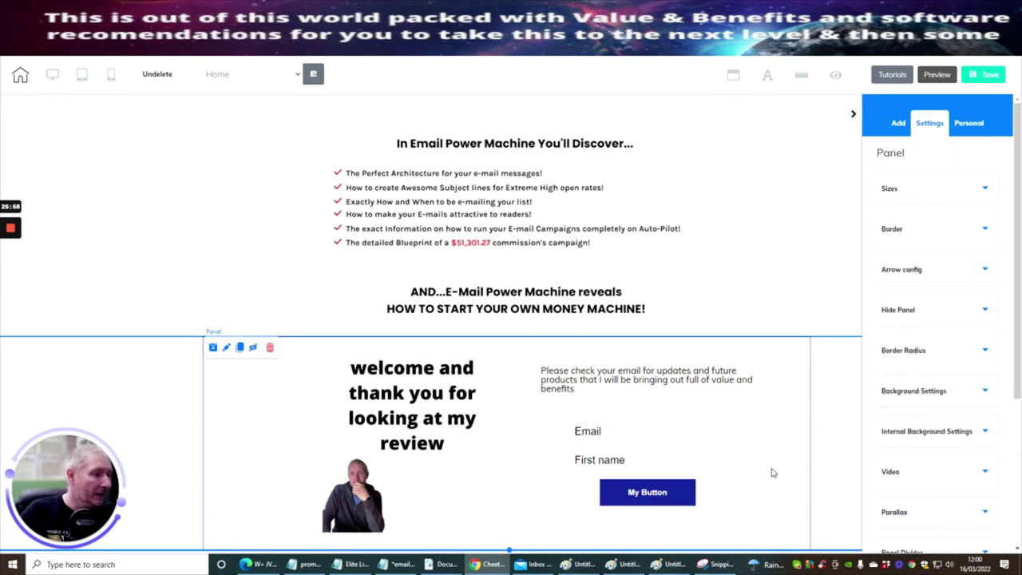
Open the link settings of the yellow Buy Now button below the "What If You Earn $51,301.27" headline.
scroll(771, 472, up, 10)
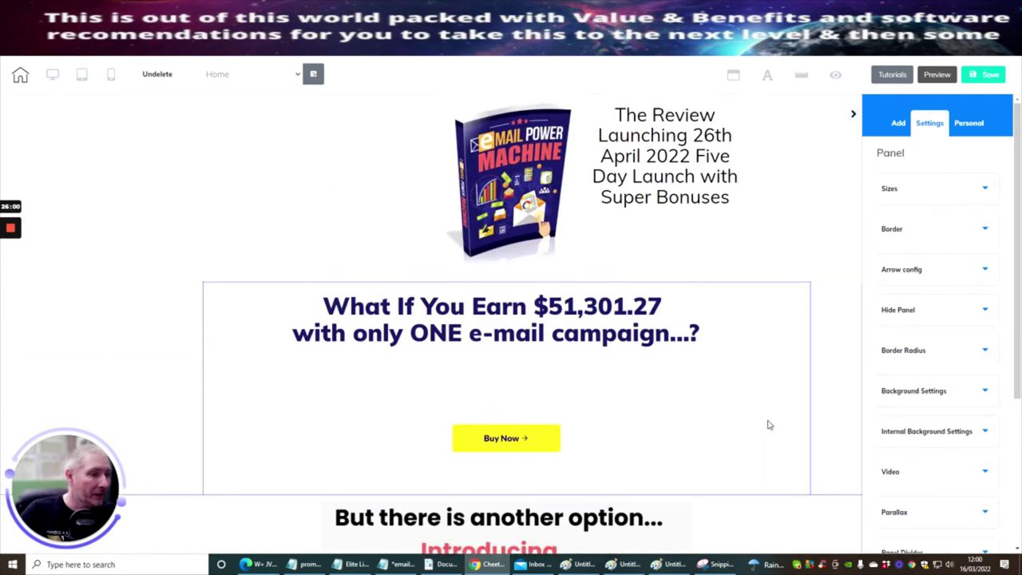
scroll(769, 424, down, 2)
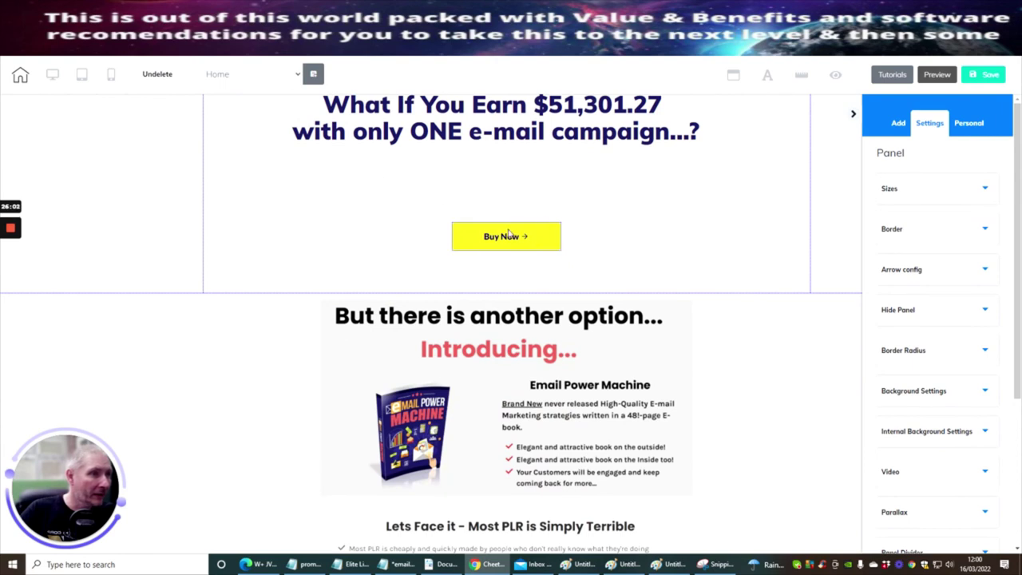
click(454, 244)
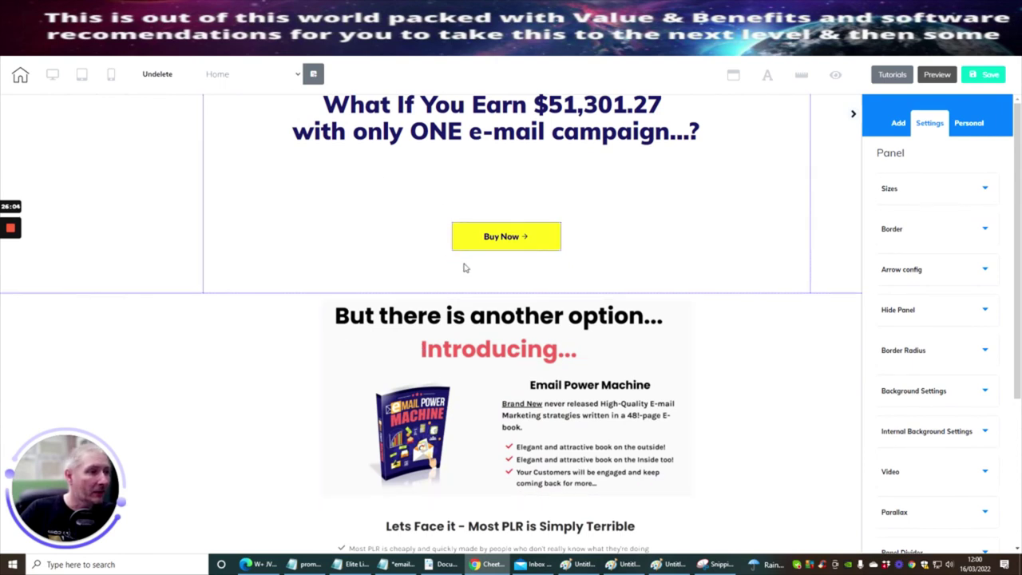
click(529, 212)
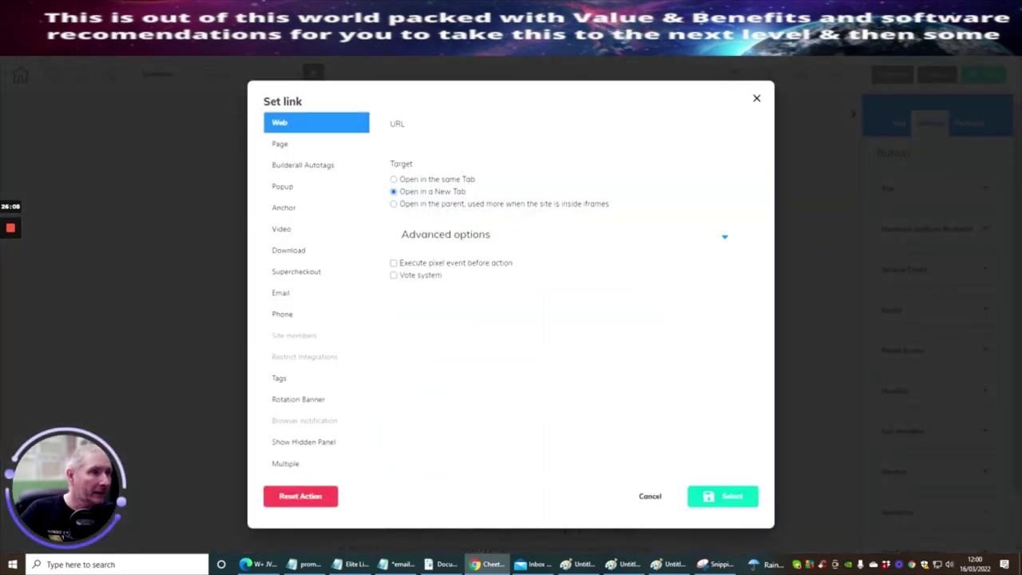
Switch to the Warrior+Plus offer page and copy the Email Power Machine affiliate link from its link settings.
key(ctrl+Tab)
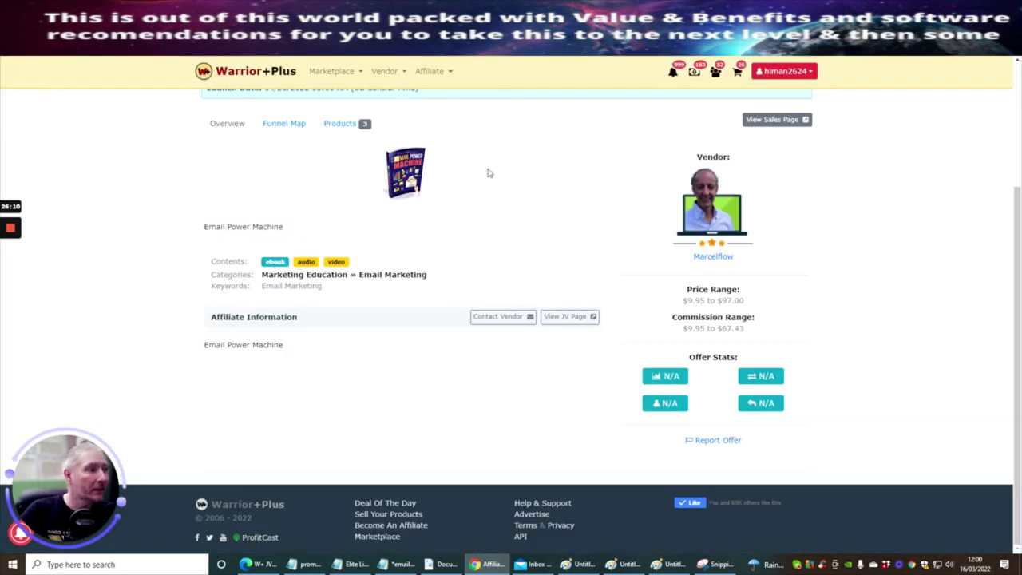
scroll(630, 210, up, 3)
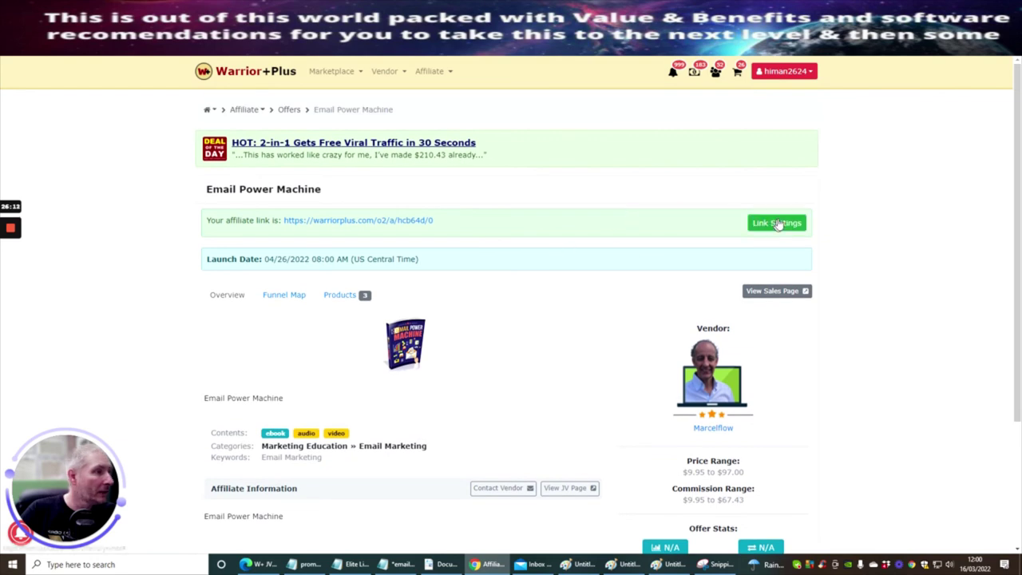
click(776, 223)
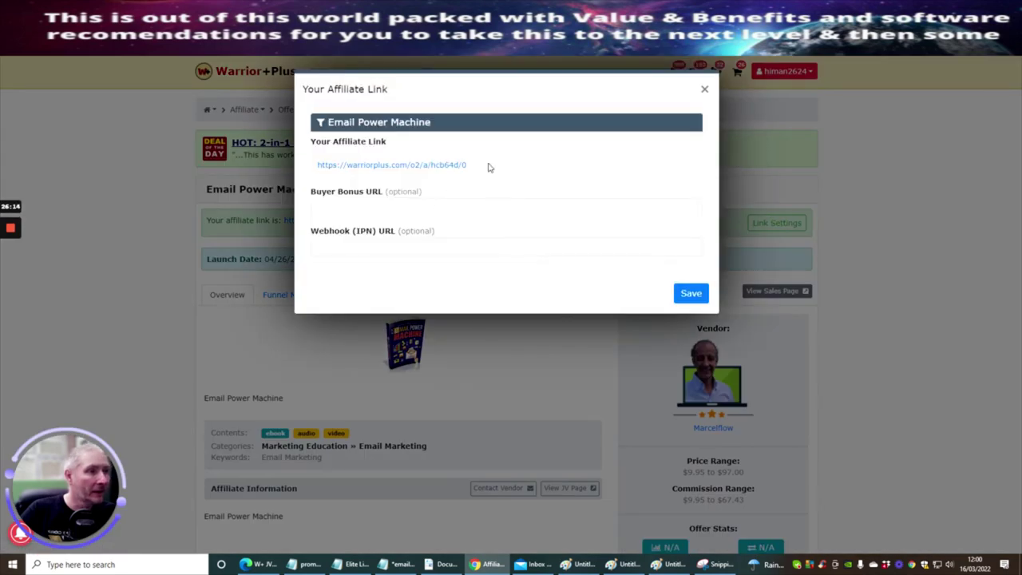
drag(485, 164, 311, 166)
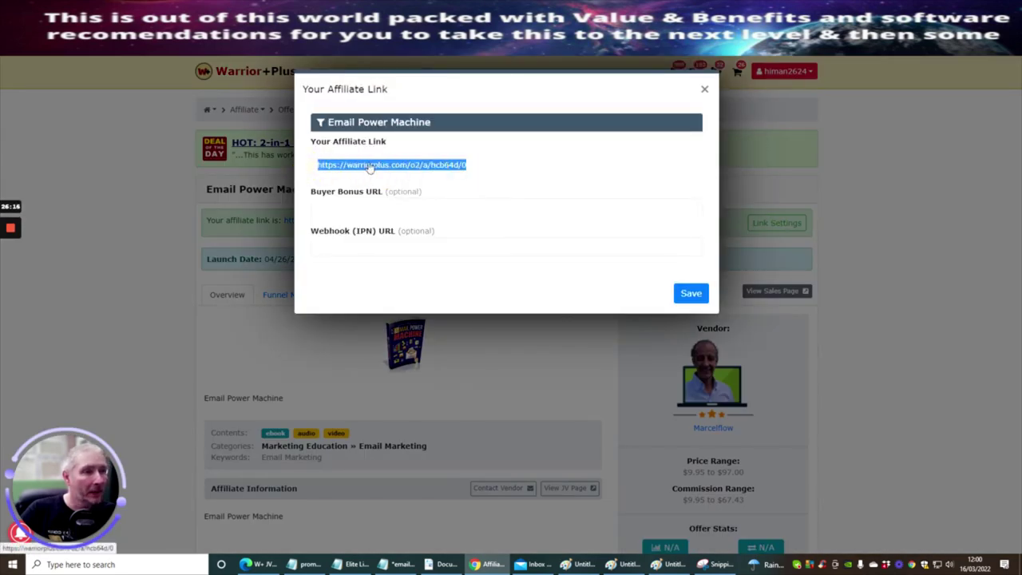
right_click(369, 165)
click(375, 246)
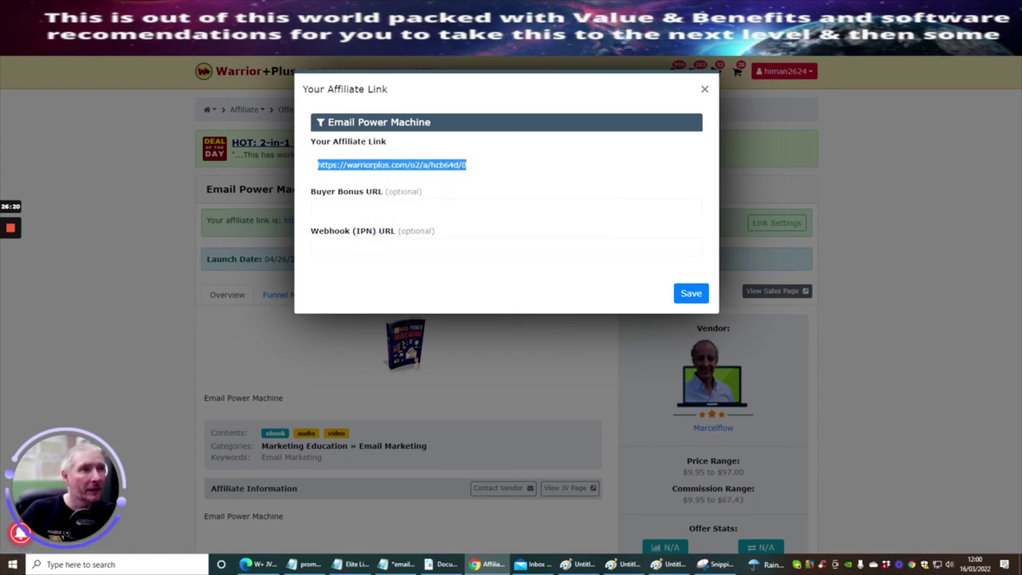
Return to the Cheetah editor and set the copied Warrior+Plus affiliate link as the web URL of the yellow Buy Now button.
key(ctrl+Tab)
click(421, 137)
right_click(434, 141)
click(435, 220)
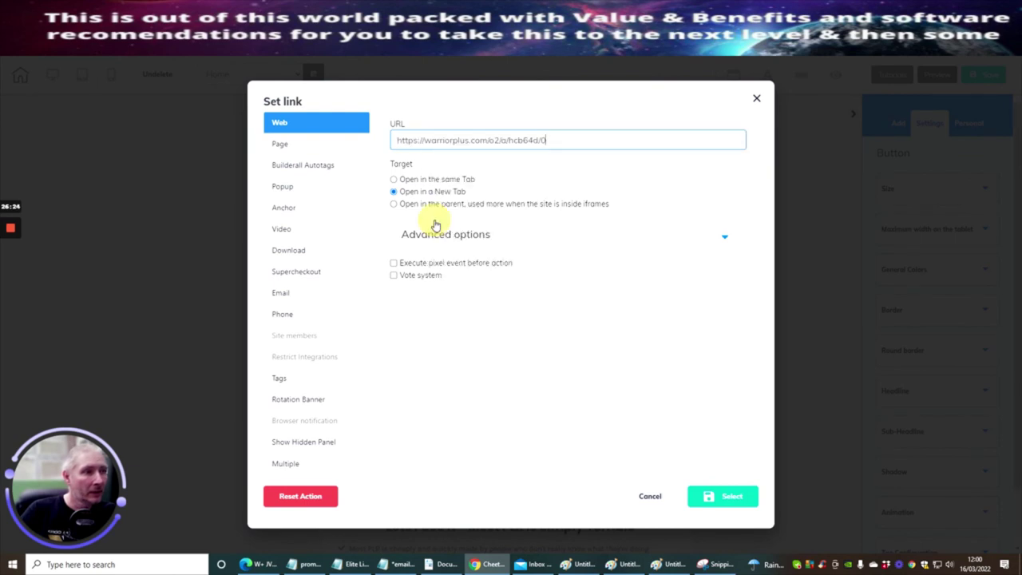
click(721, 498)
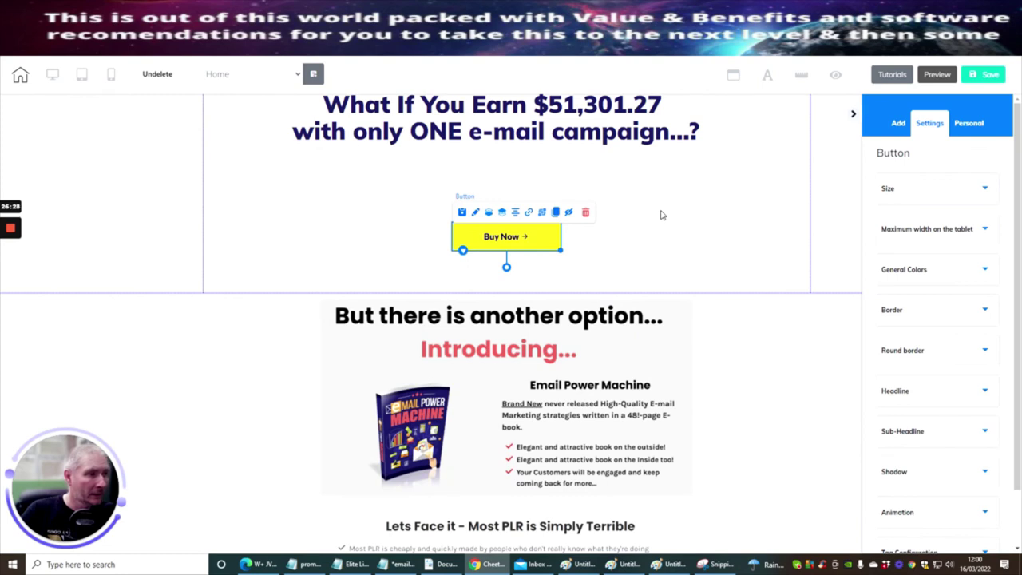
click(569, 256)
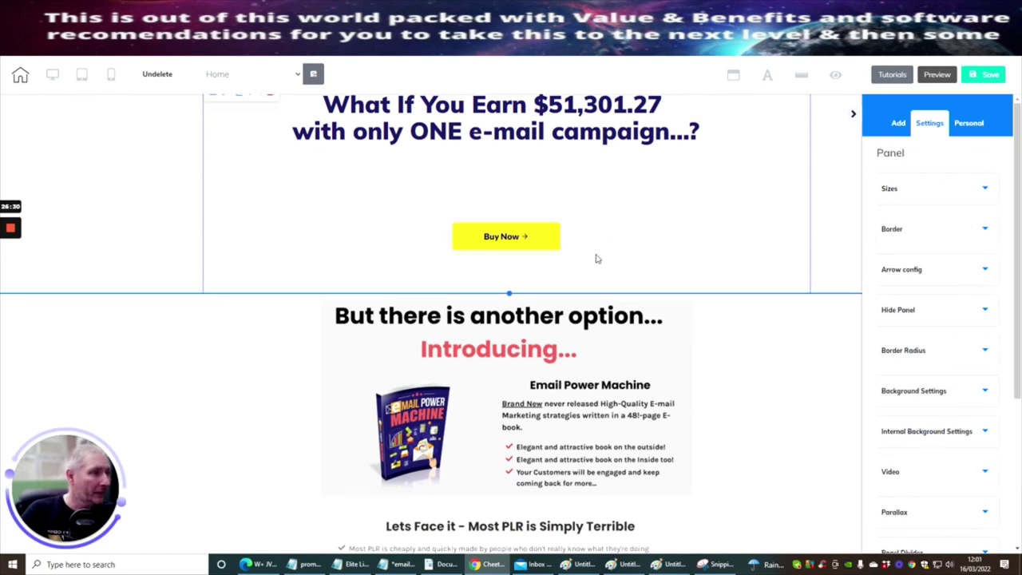
Save and publish the page, and open the published website to check its header section.
click(982, 73)
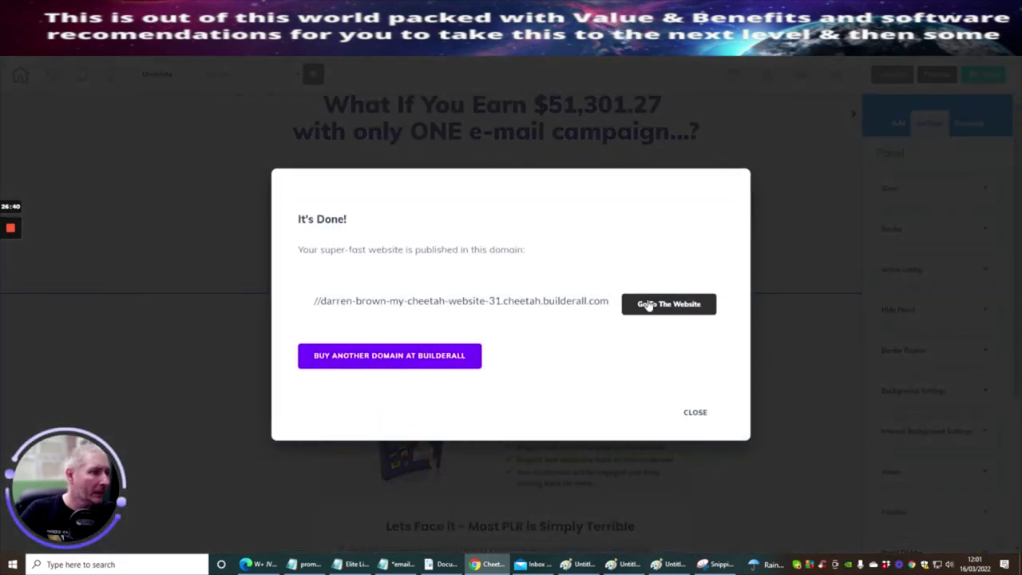
click(646, 300)
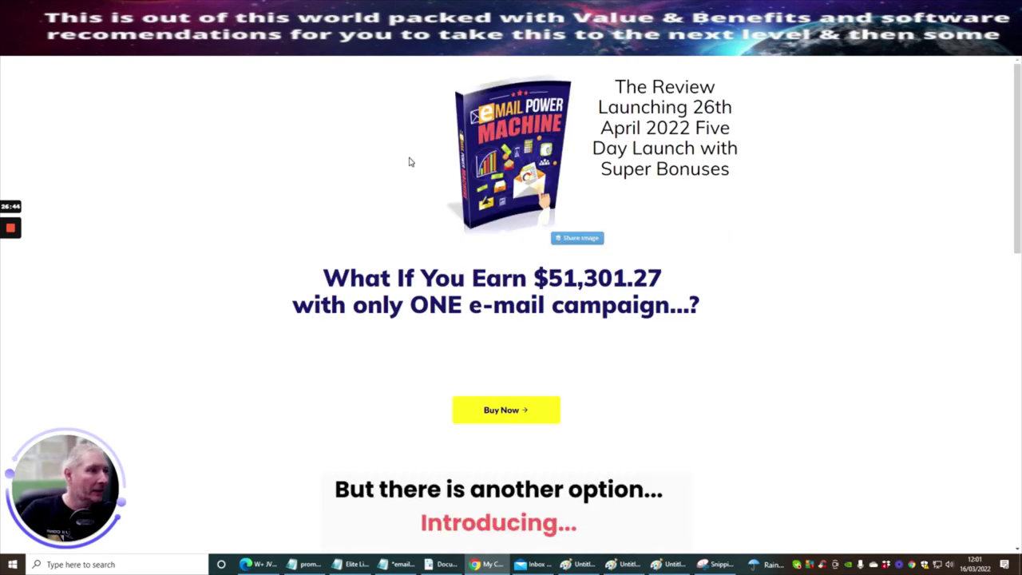
scroll(746, 287, down, 2)
scroll(748, 288, up, 2)
scroll(746, 288, down, 3)
scroll(748, 288, up, 3)
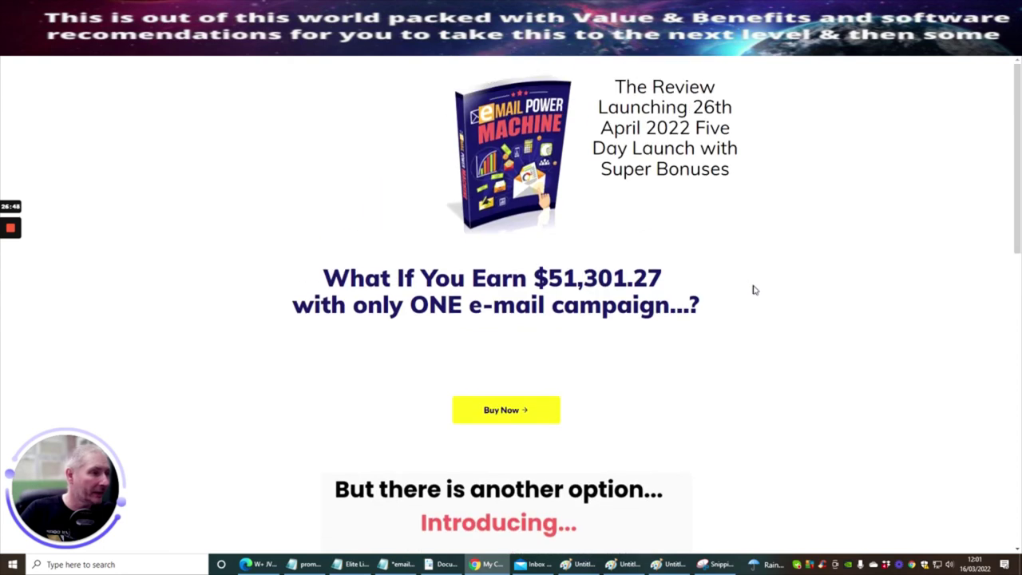
Test the yellow Buy Now button on the published page by following its affiliate link.
scroll(753, 289, down, 2)
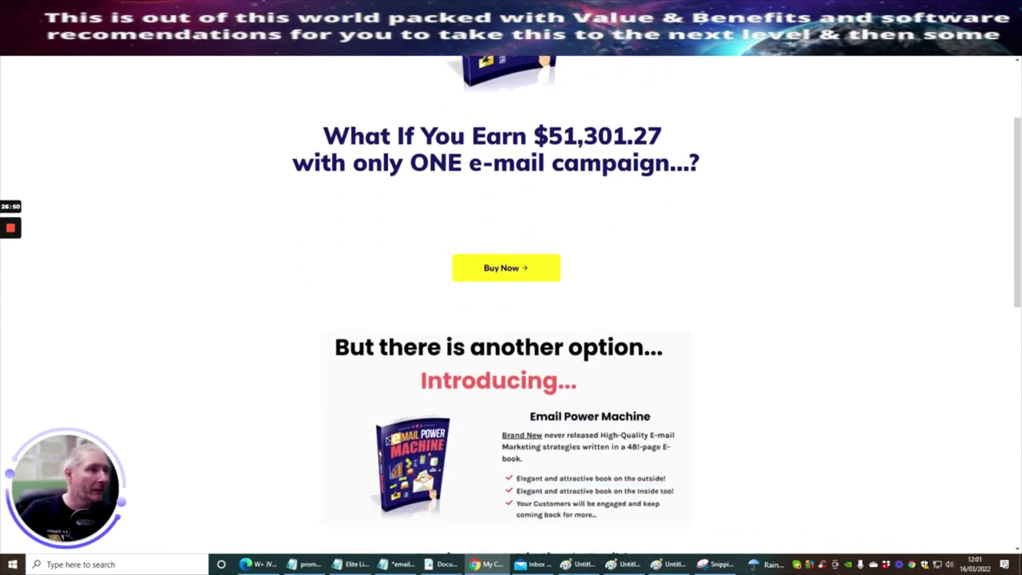
scroll(804, 297, down, 2)
click(506, 125)
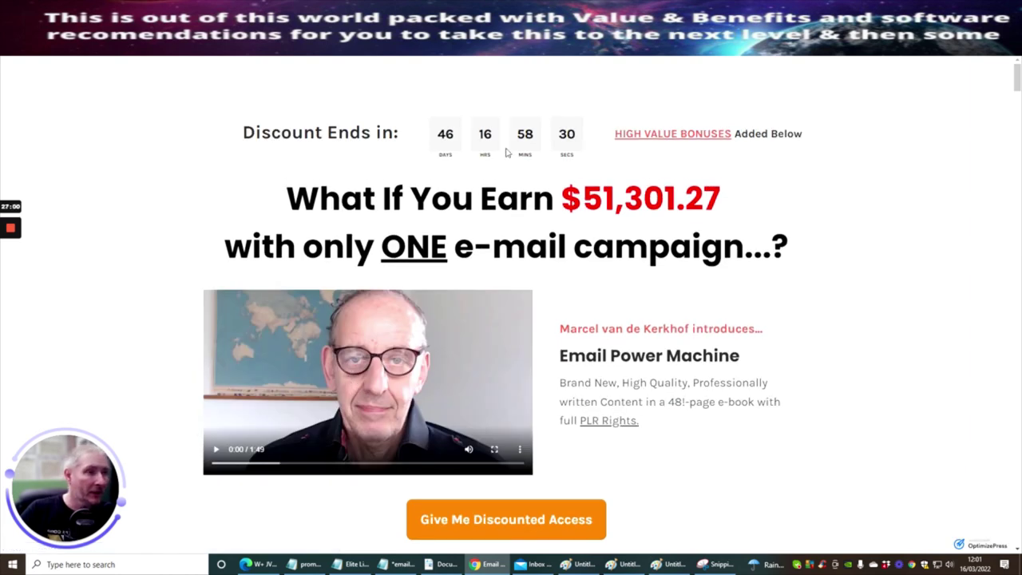
Compare the vendor's Email Power Machine sales page with the snipped sections on the published review page.
scroll(803, 271, down, 12)
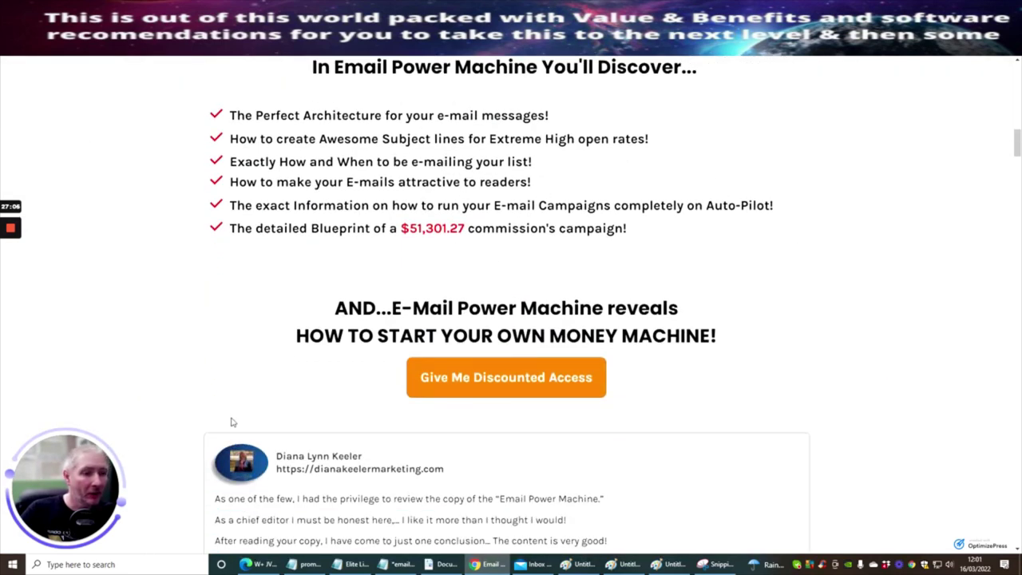
scroll(260, 455, up, 5)
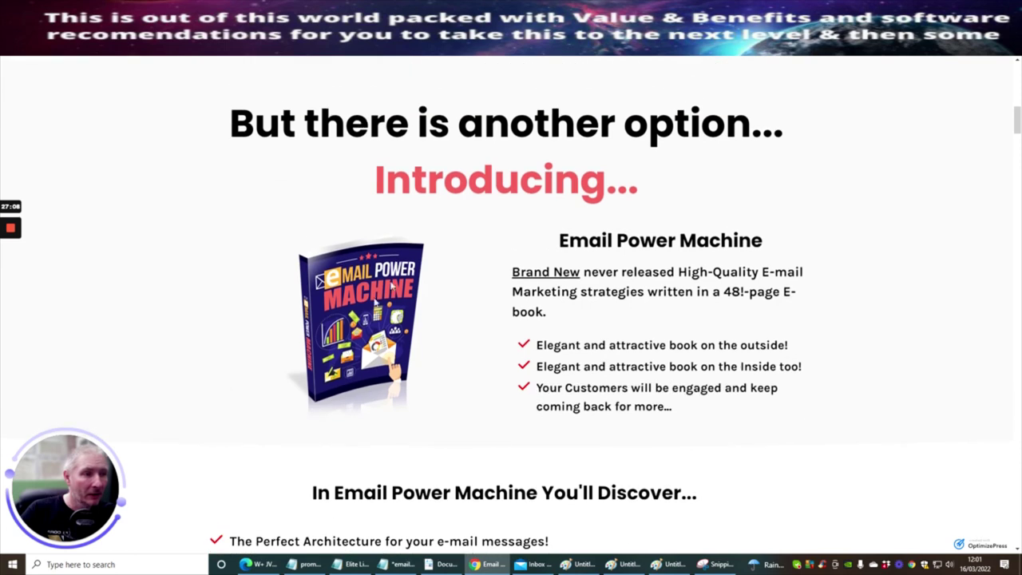
scroll(474, 319, up, 5)
scroll(449, 306, down, 2)
scroll(448, 308, up, 1)
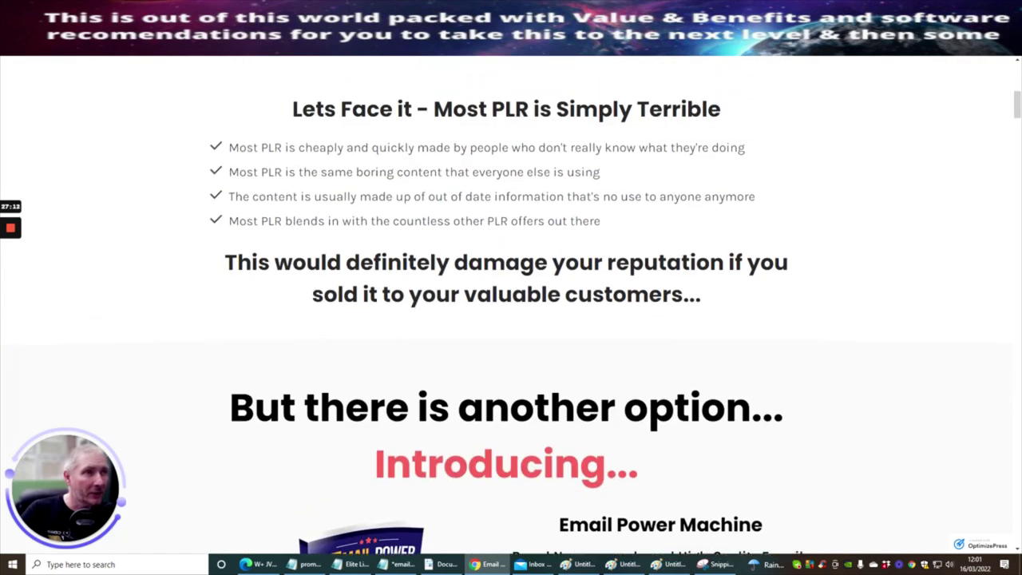
ctrl+scroll(427, 212, down, 5)
scroll(423, 293, down, 6)
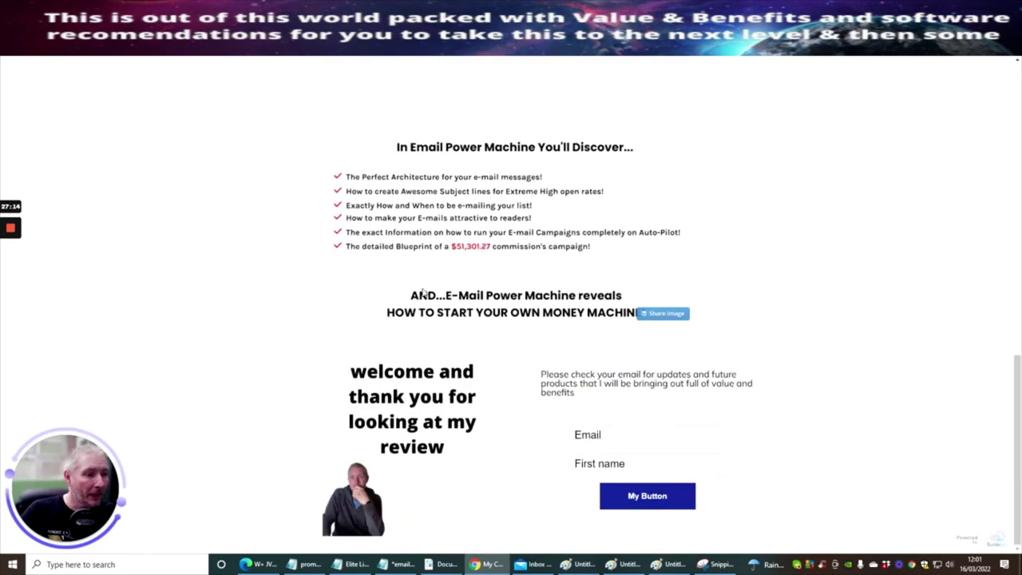
scroll(428, 298, up, 10)
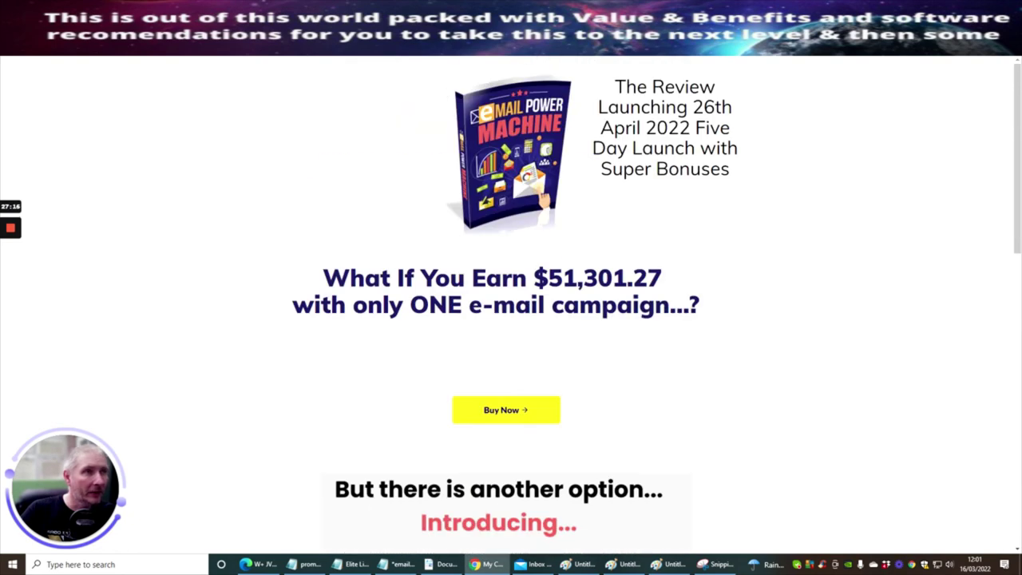
ctrl+scroll(341, 96, up, 5)
scroll(420, 165, down, 15)
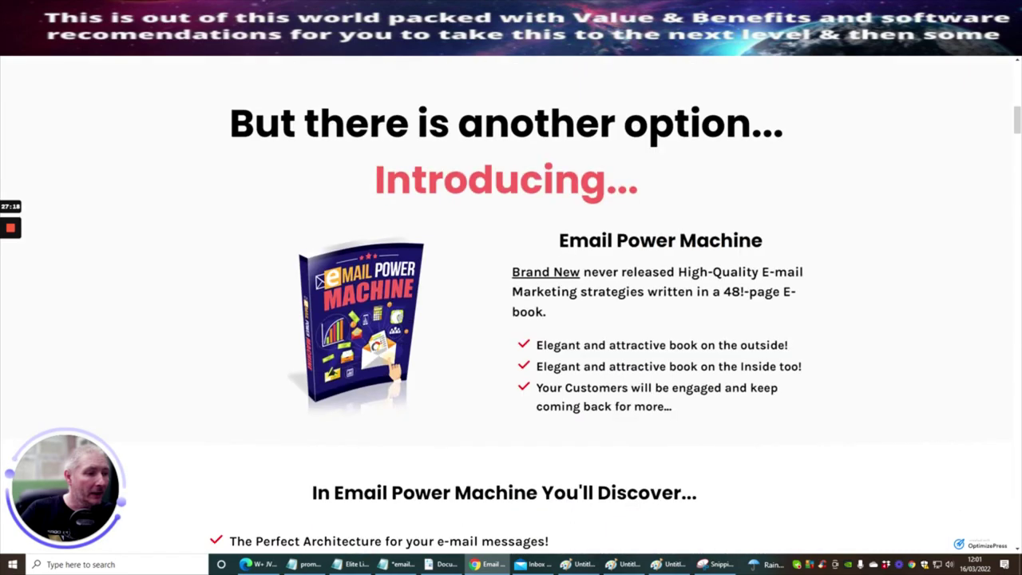
scroll(428, 201, up, 2)
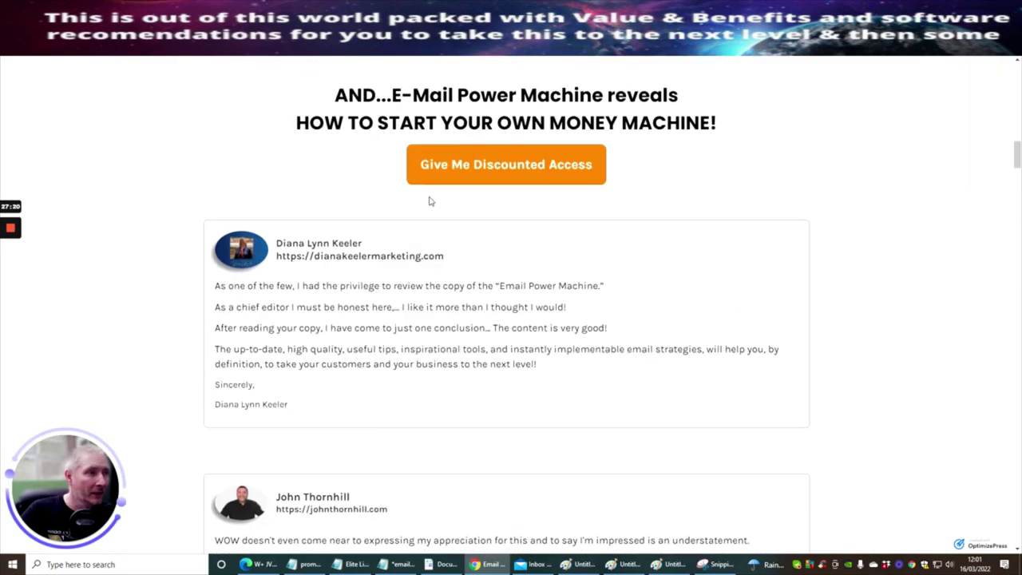
Examine the rest of the vendor's sales page, from the testimonials and modules to the guarantee and Early Bird List button.
scroll(428, 202, down, 14)
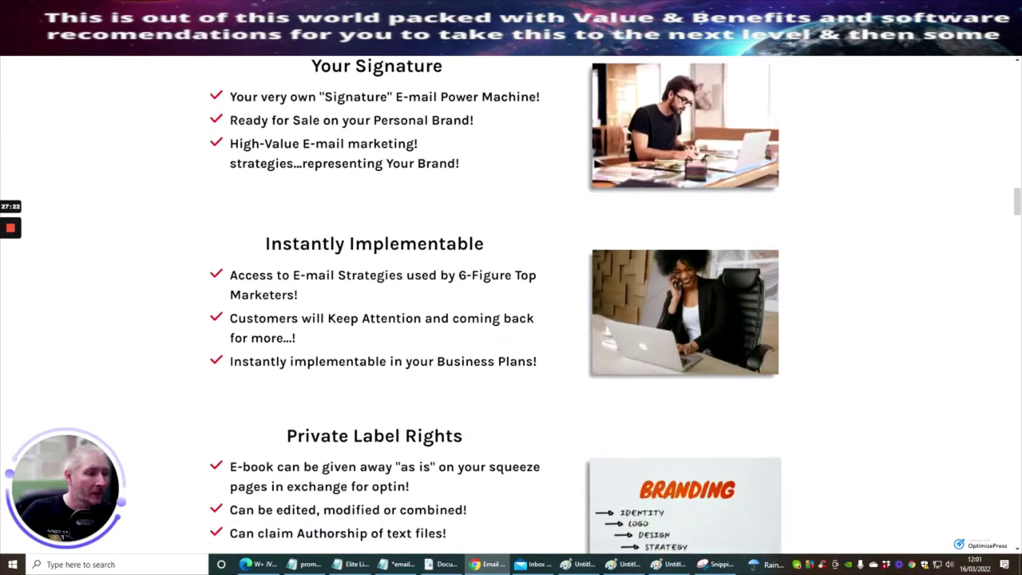
scroll(421, 235, down, 18)
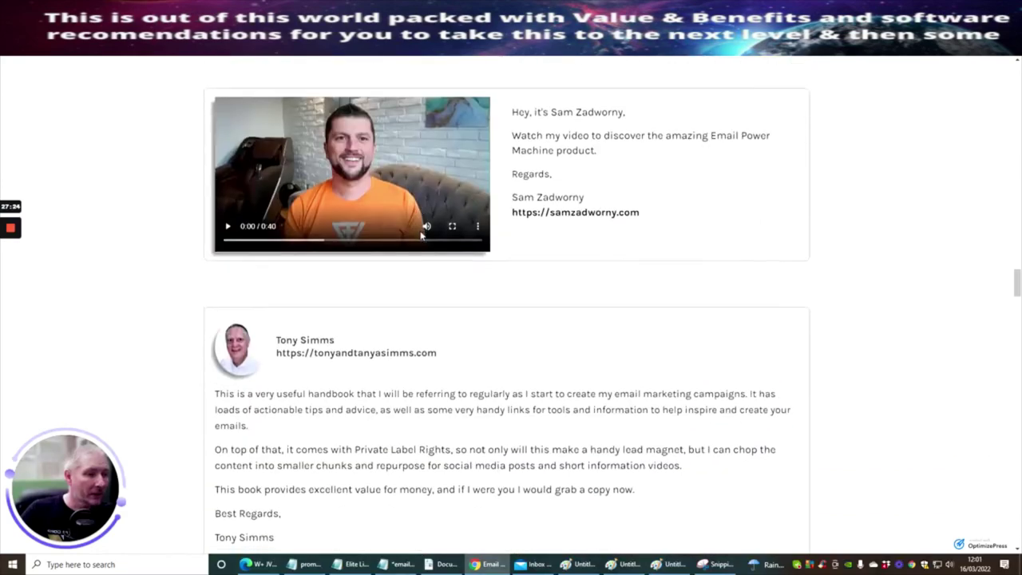
scroll(421, 235, down, 20)
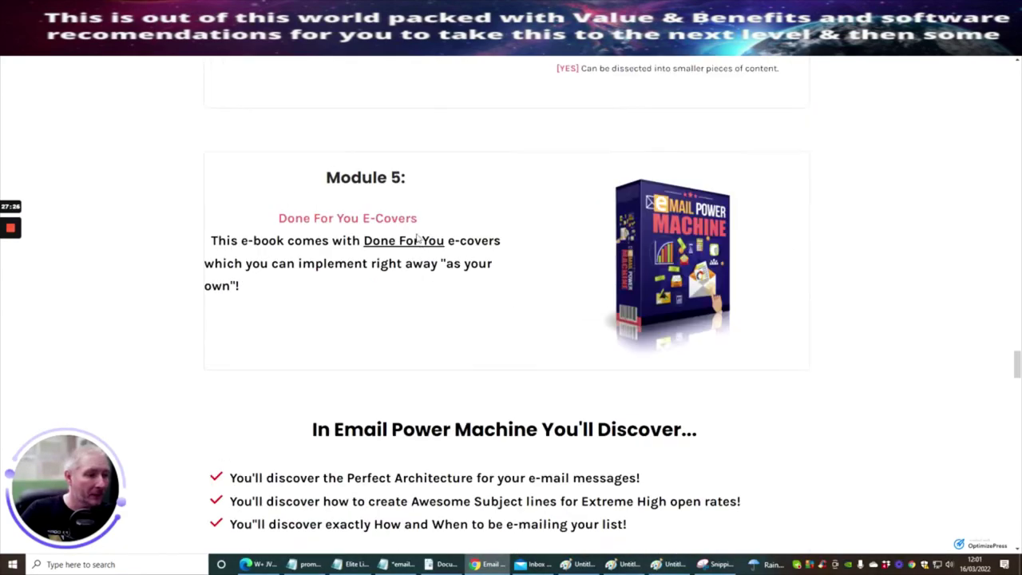
scroll(423, 254, down, 17)
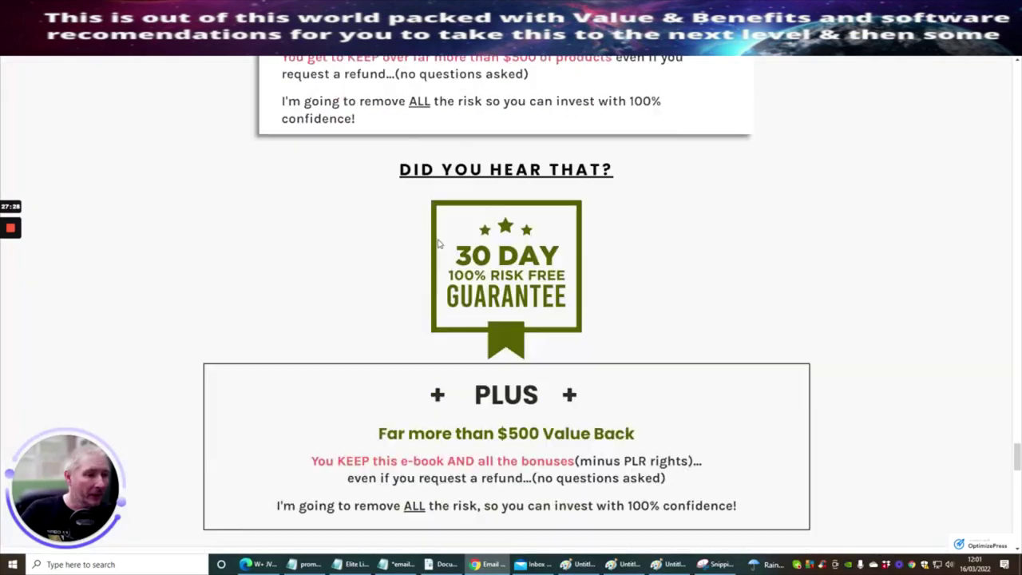
scroll(659, 233, down, 6)
scroll(659, 233, up, 2)
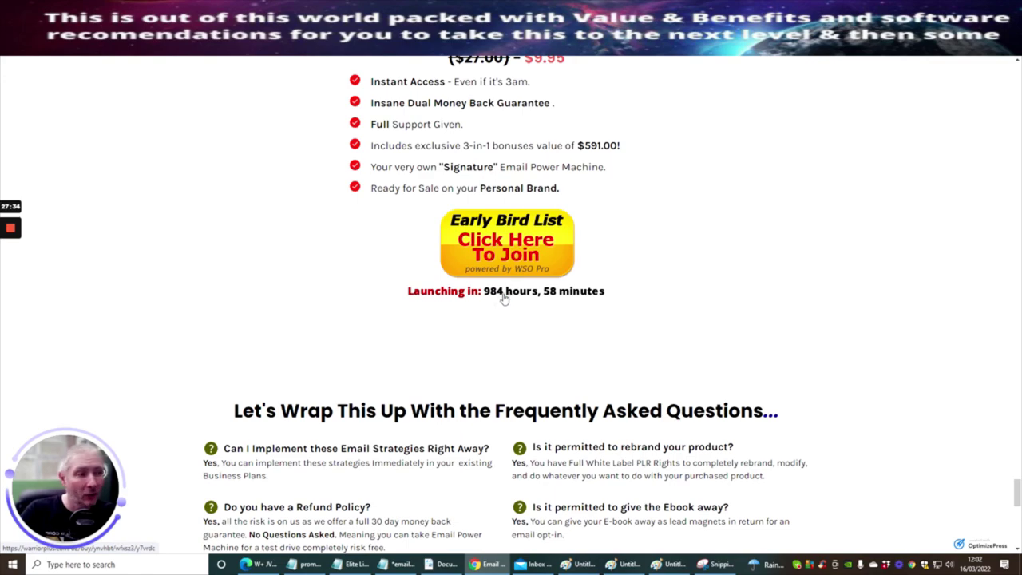
scroll(572, 237, up, 20)
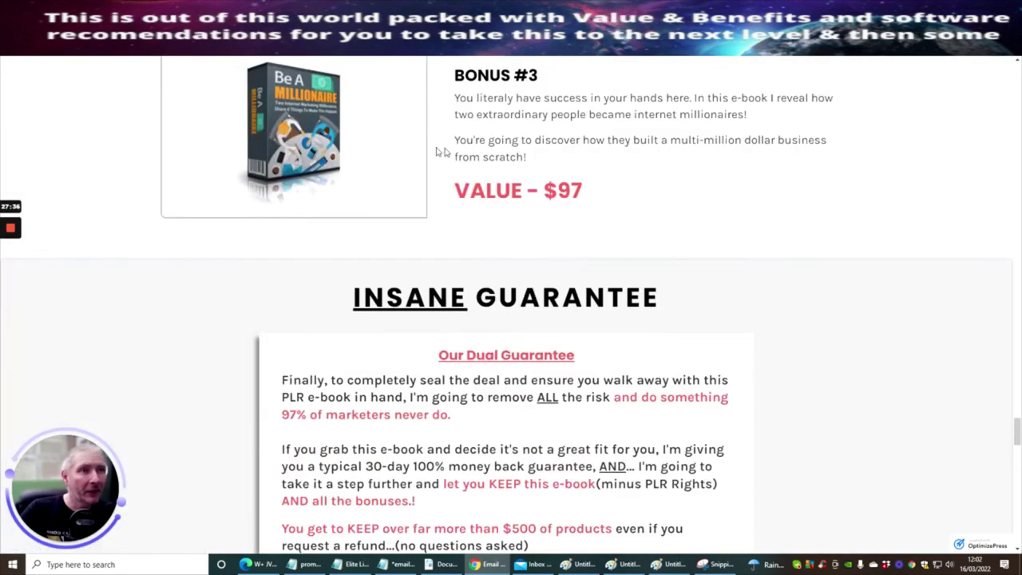
scroll(432, 151, up, 20)
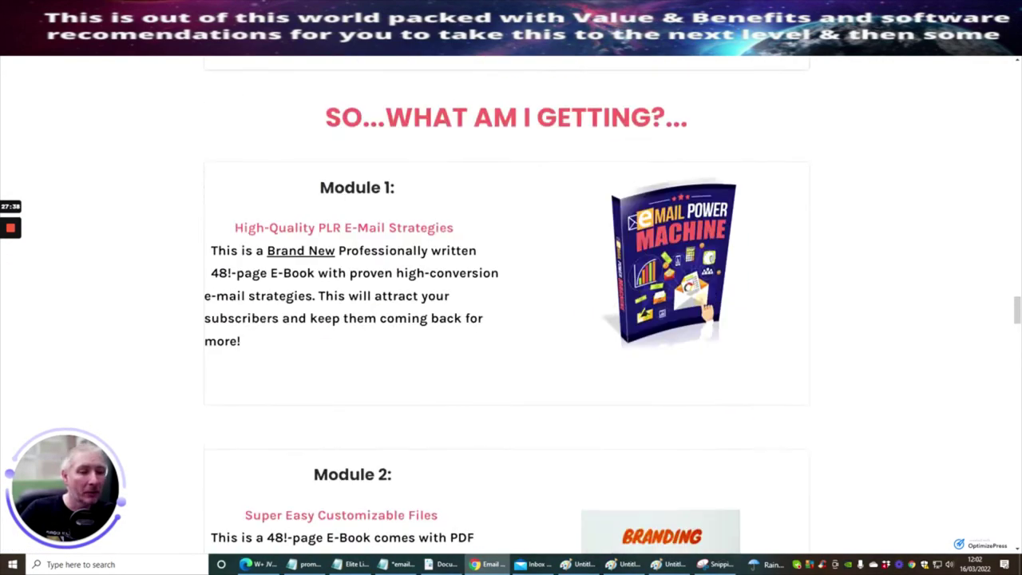
scroll(432, 151, up, 20)
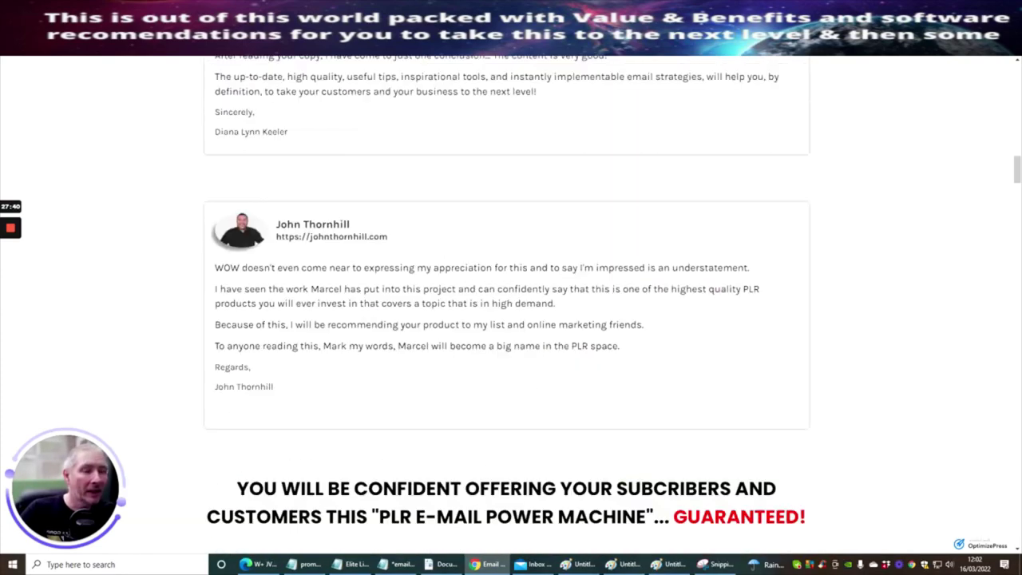
scroll(433, 151, up, 8)
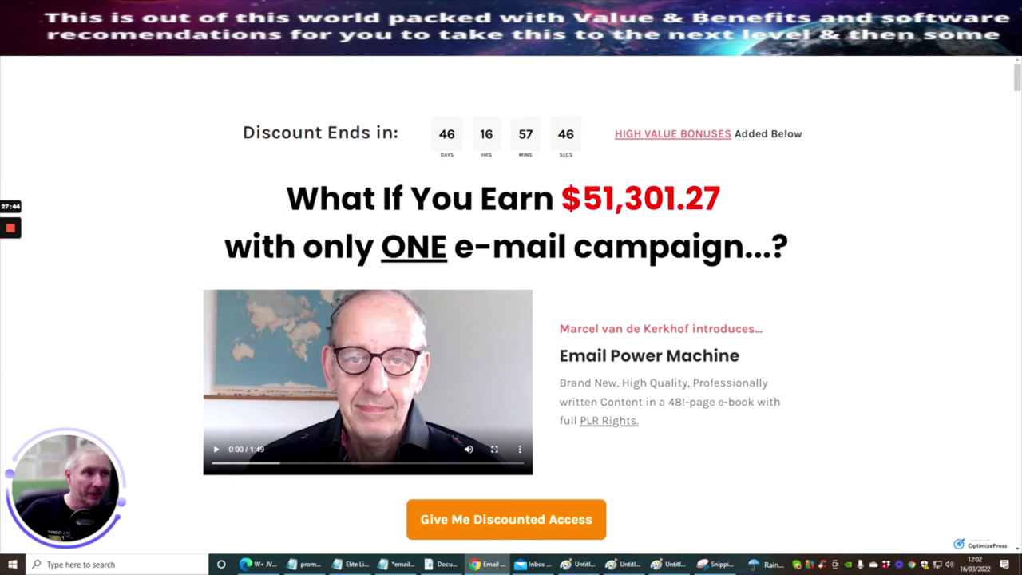
Return to the published review page and check it from the headline through to the welcome image and opt-in form.
key(ctrl+Tab)
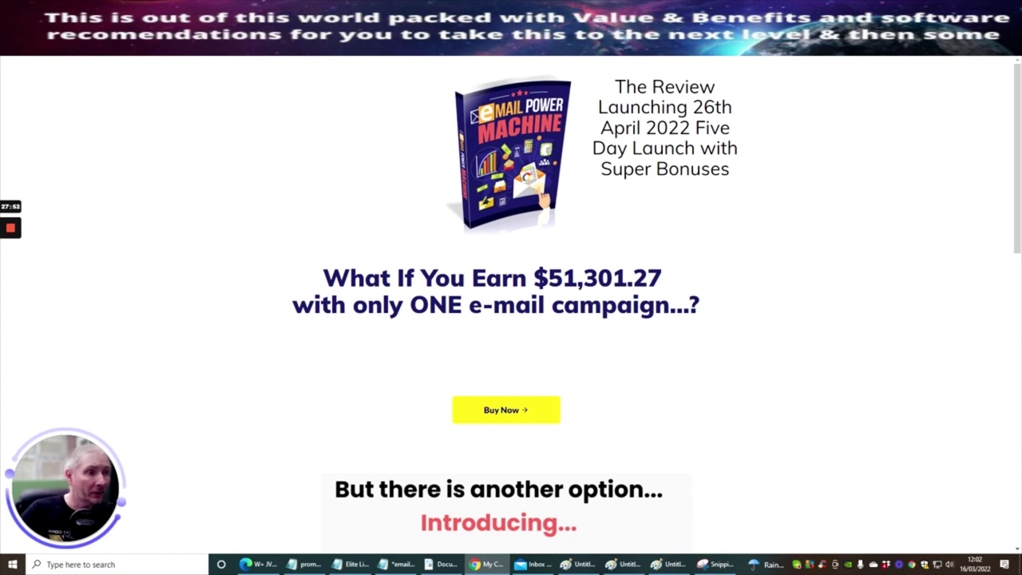
scroll(471, 352, down, 3)
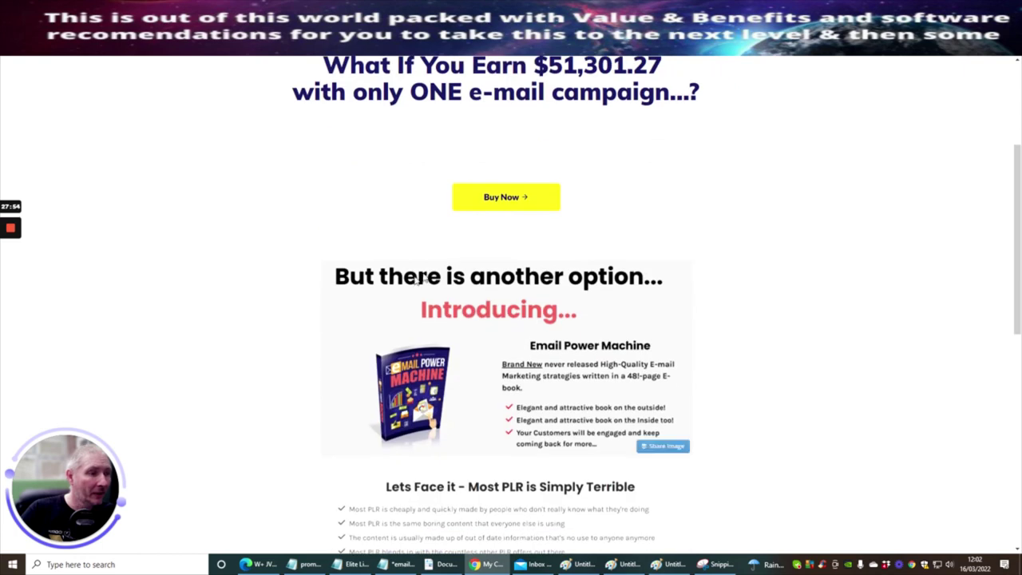
scroll(479, 316, down, 3)
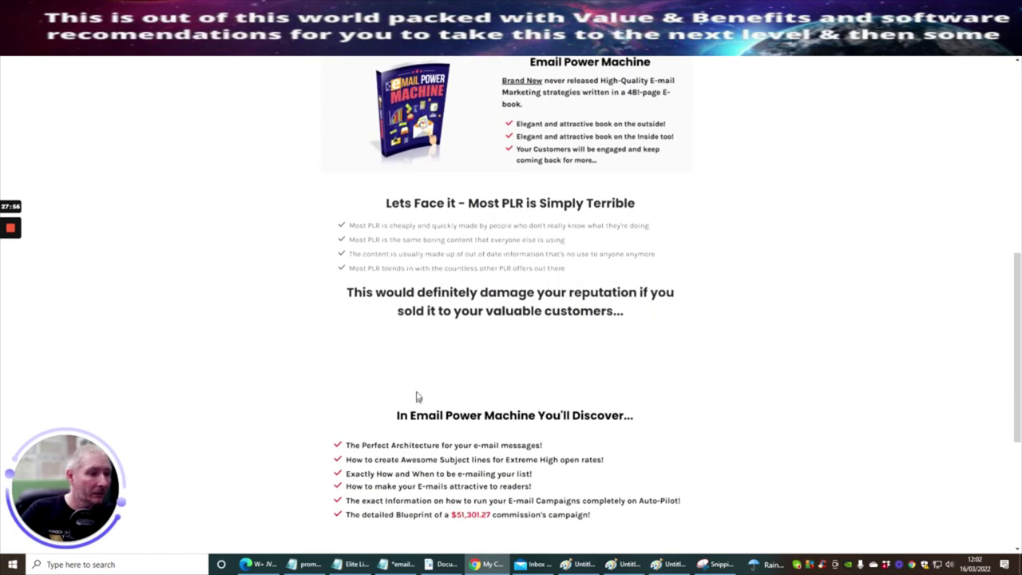
scroll(385, 431, down, 3)
scroll(364, 440, down, 1)
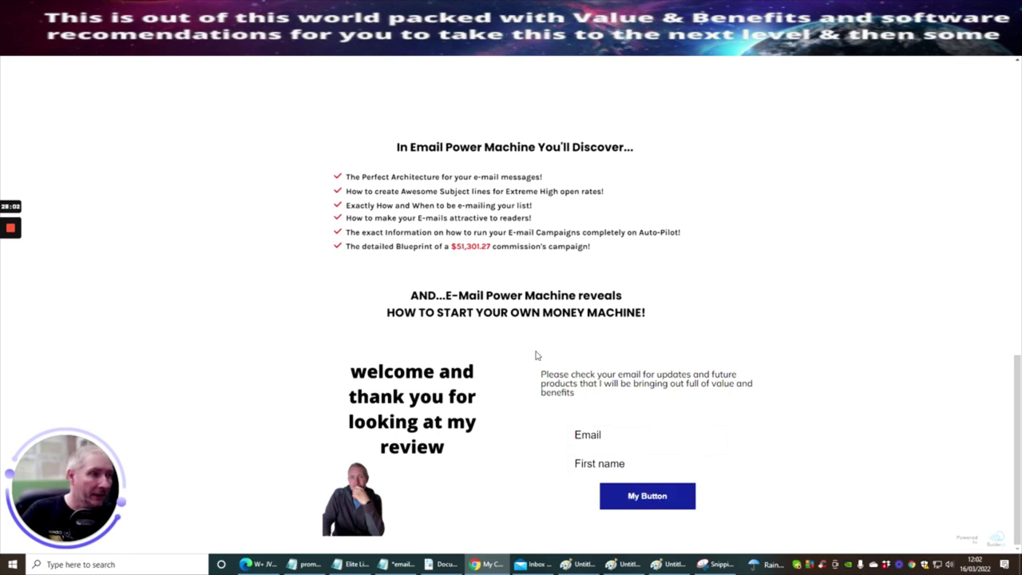
scroll(534, 359, up, 2)
scroll(532, 376, up, 7)
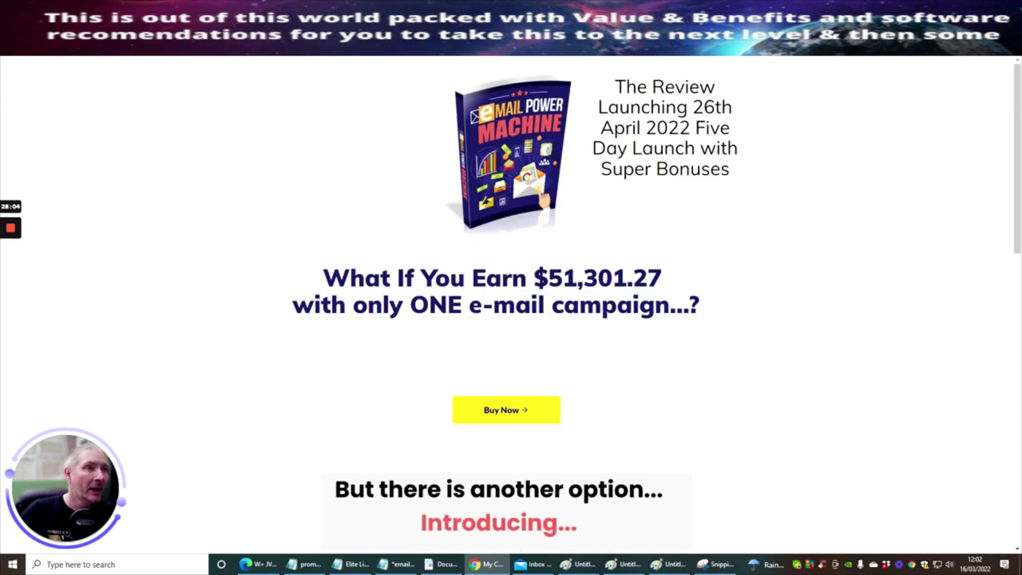
Copy the published page's address and save it as the Buyer Bonus URL in the Email Power Machine affiliate link settings on Warrior+Plus.
right_click(193, 48)
click(266, 97)
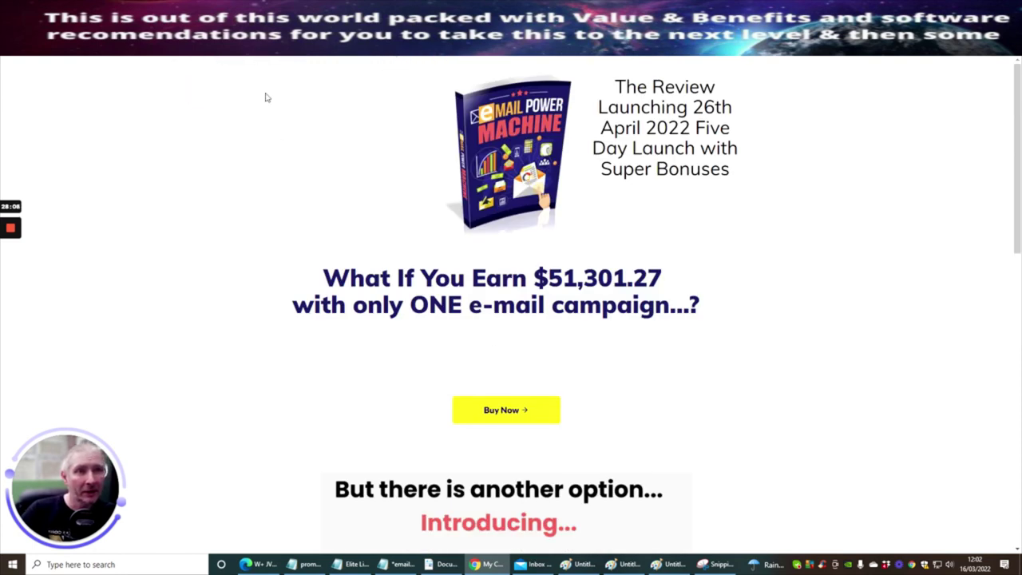
key(ctrl+shift+Tab)
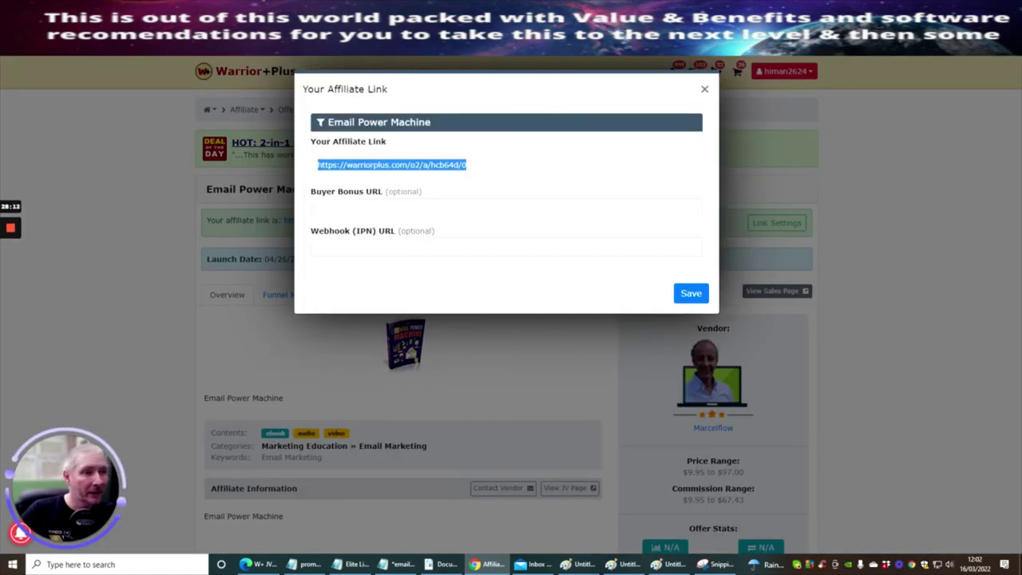
click(328, 208)
right_click(338, 206)
click(351, 285)
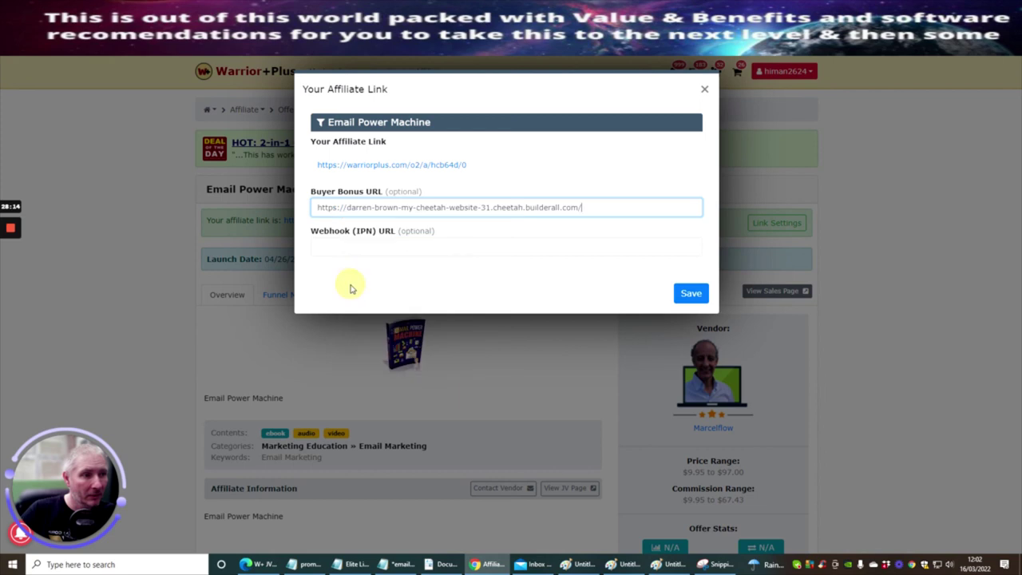
click(689, 294)
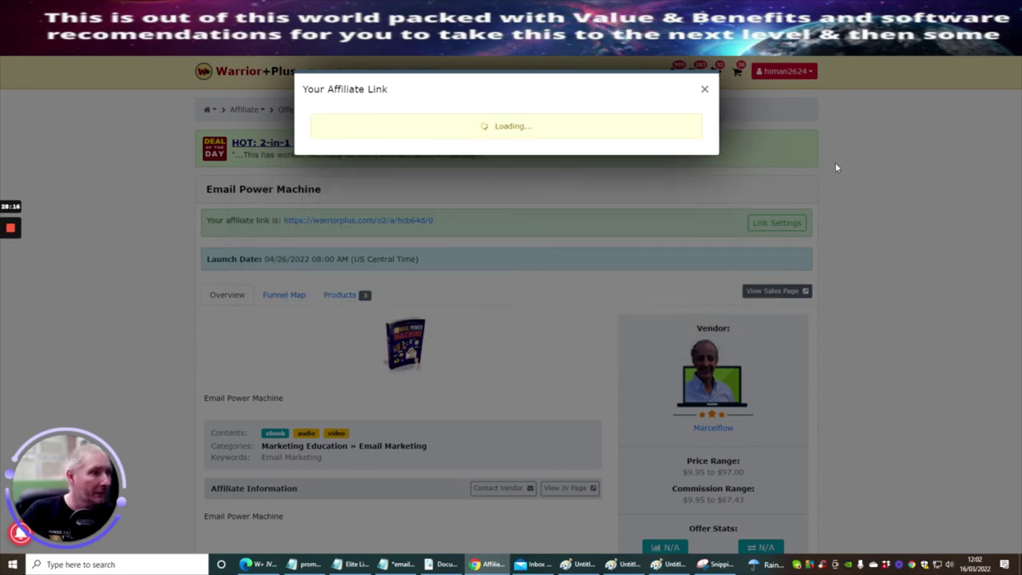
click(705, 89)
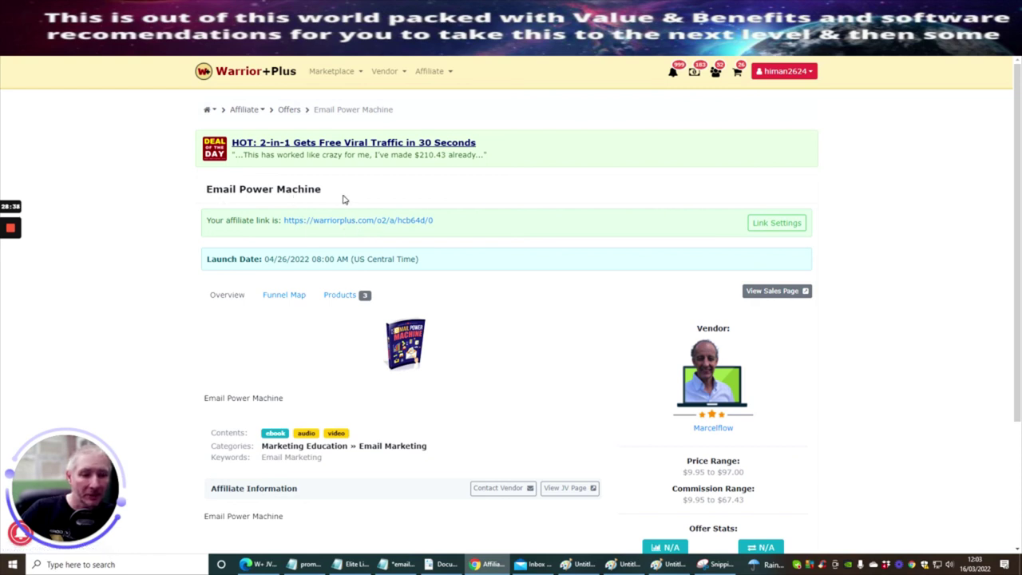
scroll(520, 372, down, 2)
scroll(509, 351, up, 1)
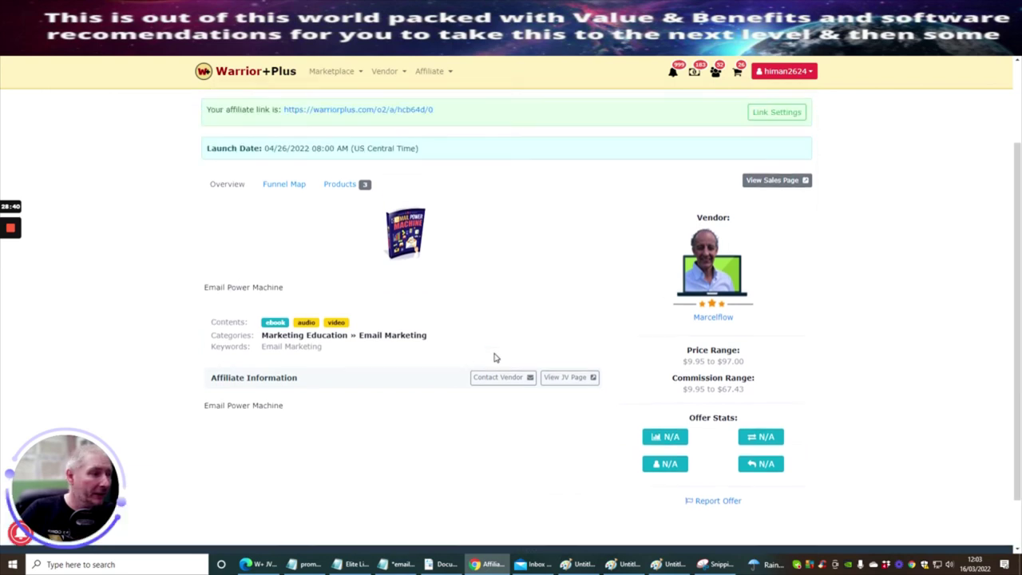
scroll(496, 363, up, 1)
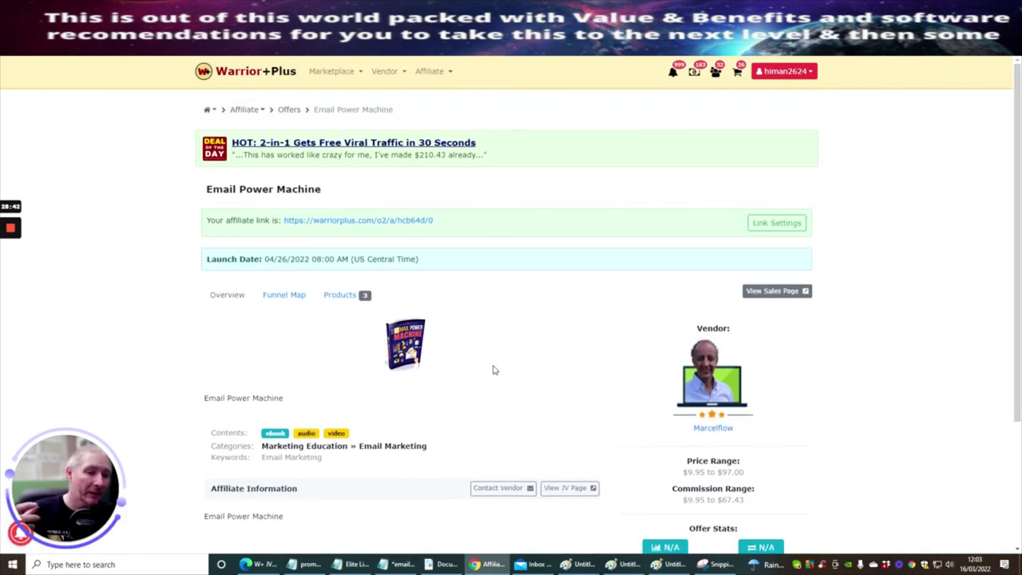